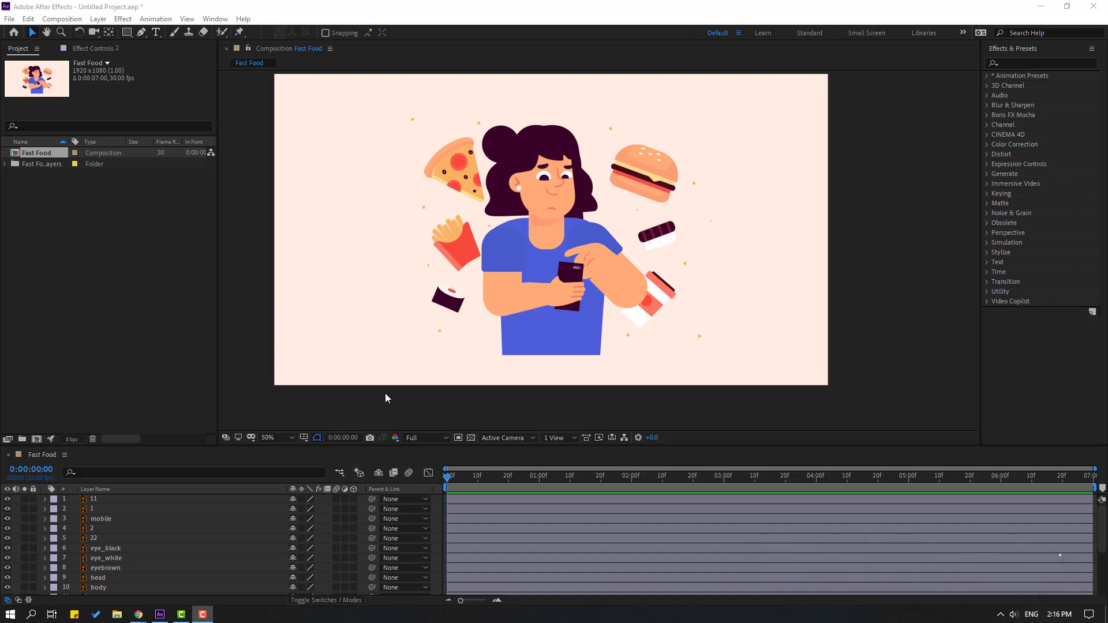
Move upper arm layer 11's anchor point up to the shoulder.
left_click(498, 252)
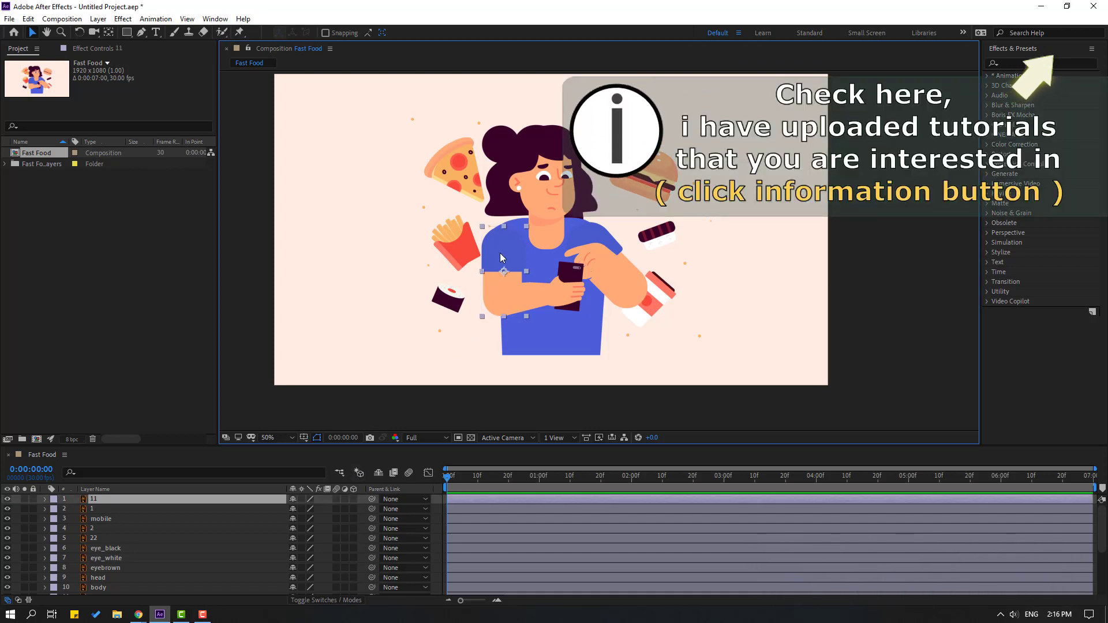
left_click(24, 498)
scroll(546, 282, "up", 2)
left_click_drag(275, 373, 456, 316)
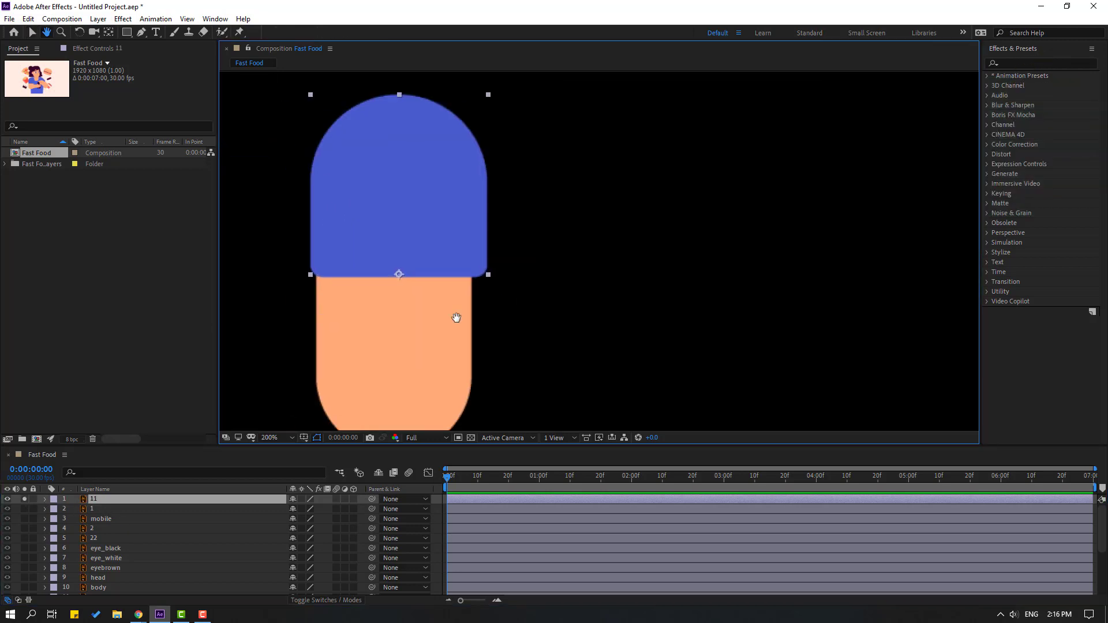
left_click(109, 33)
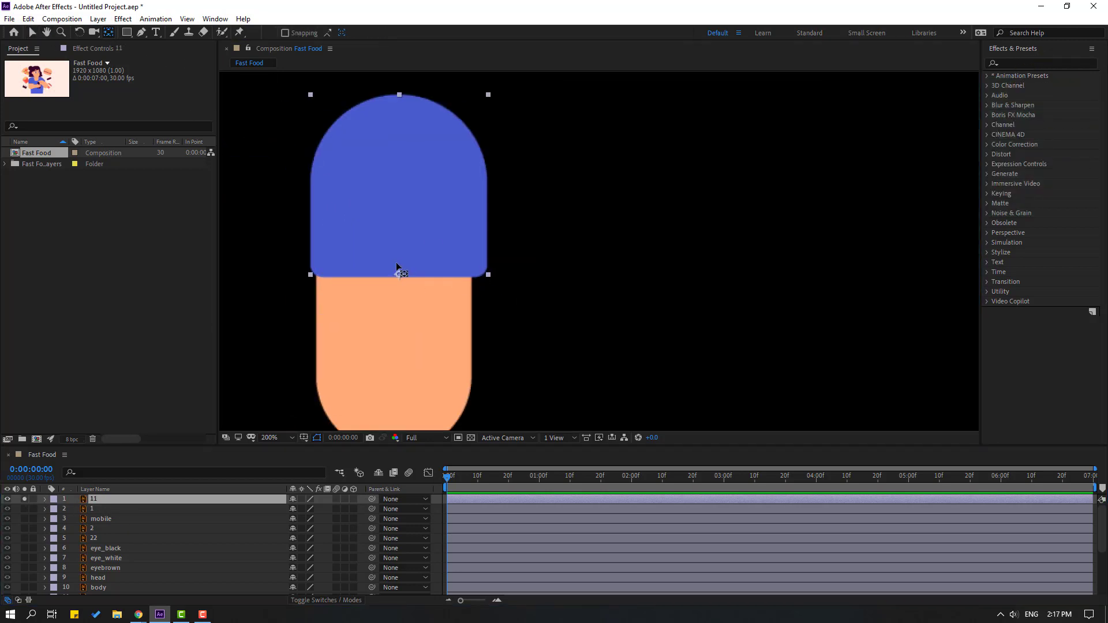
left_click_drag(398, 275, 398, 121)
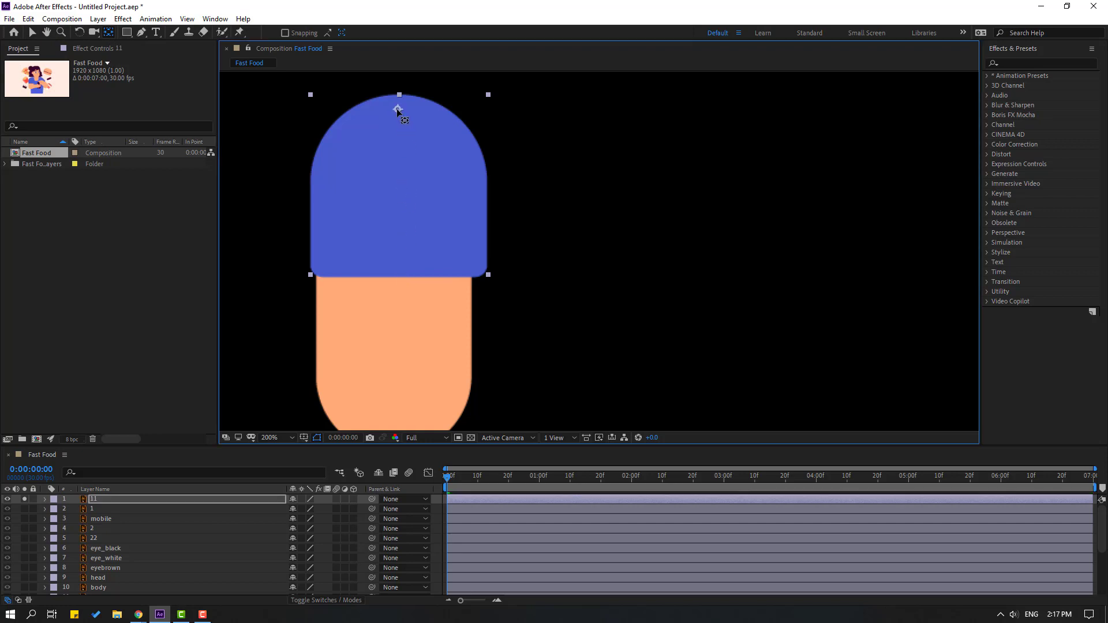
left_click(32, 32)
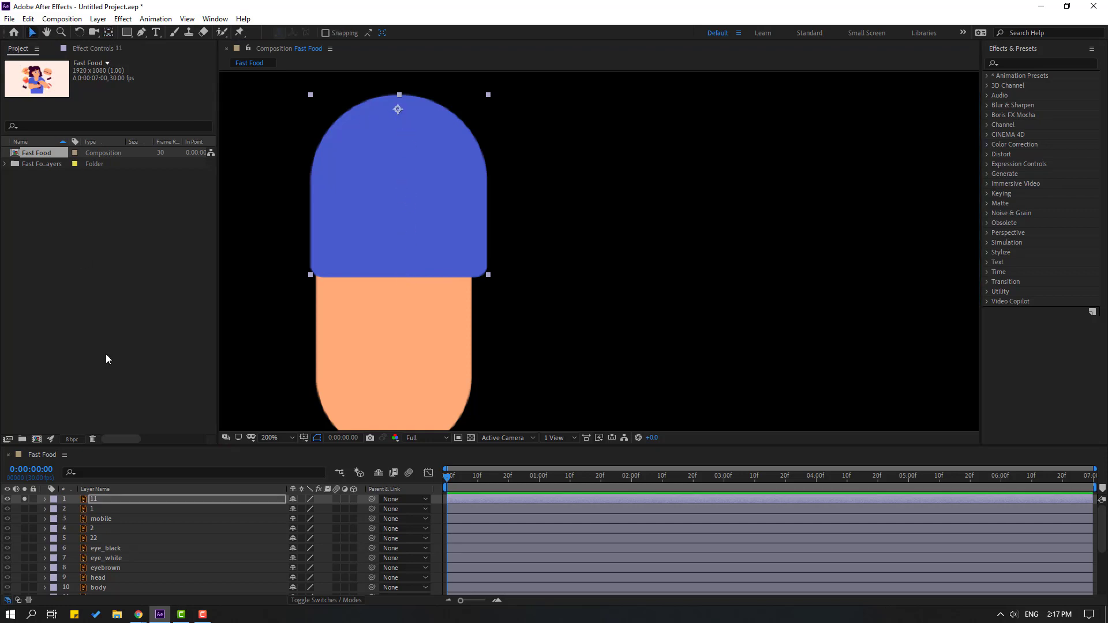
left_click(25, 498)
Move forearm layer 1's anchor point to the elbow end.
left_click(95, 509)
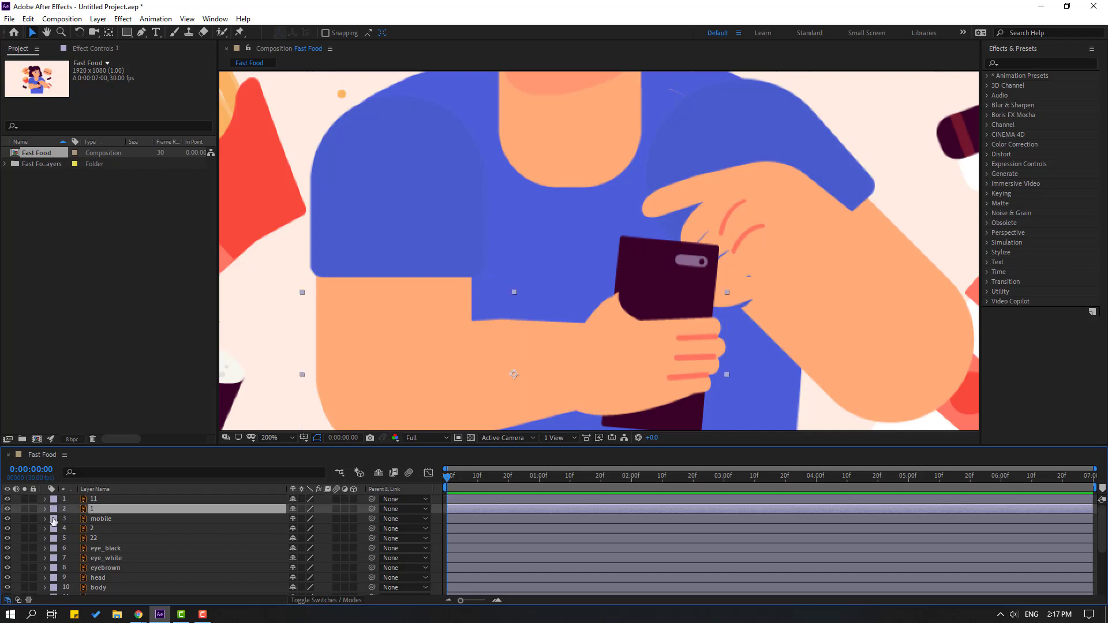
left_click(25, 508)
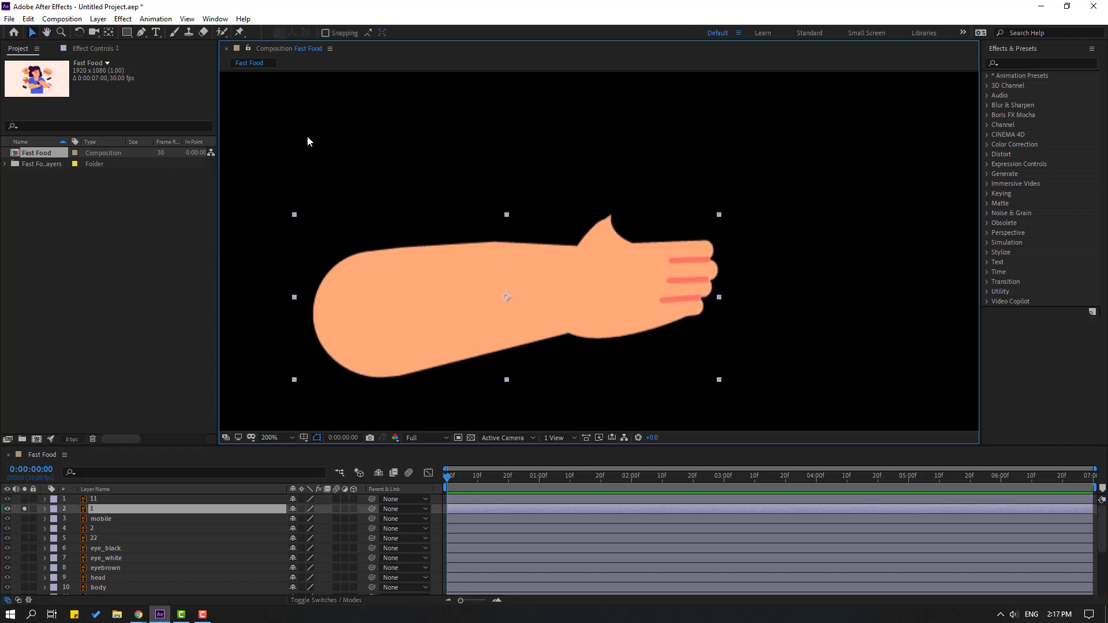
key("y")
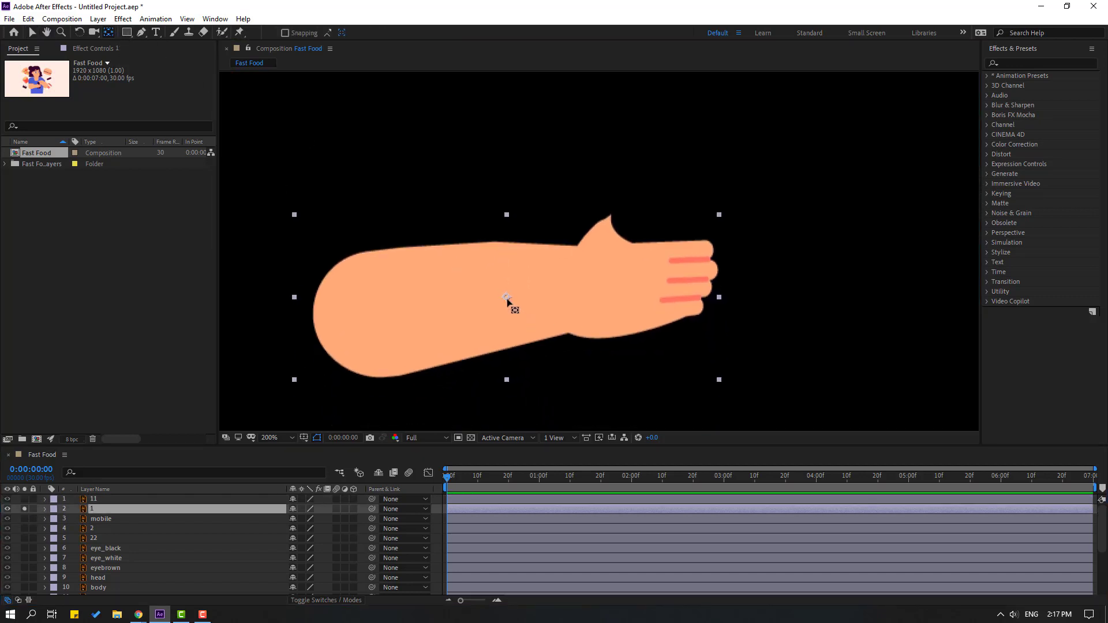
left_click_drag(506, 299, 329, 322)
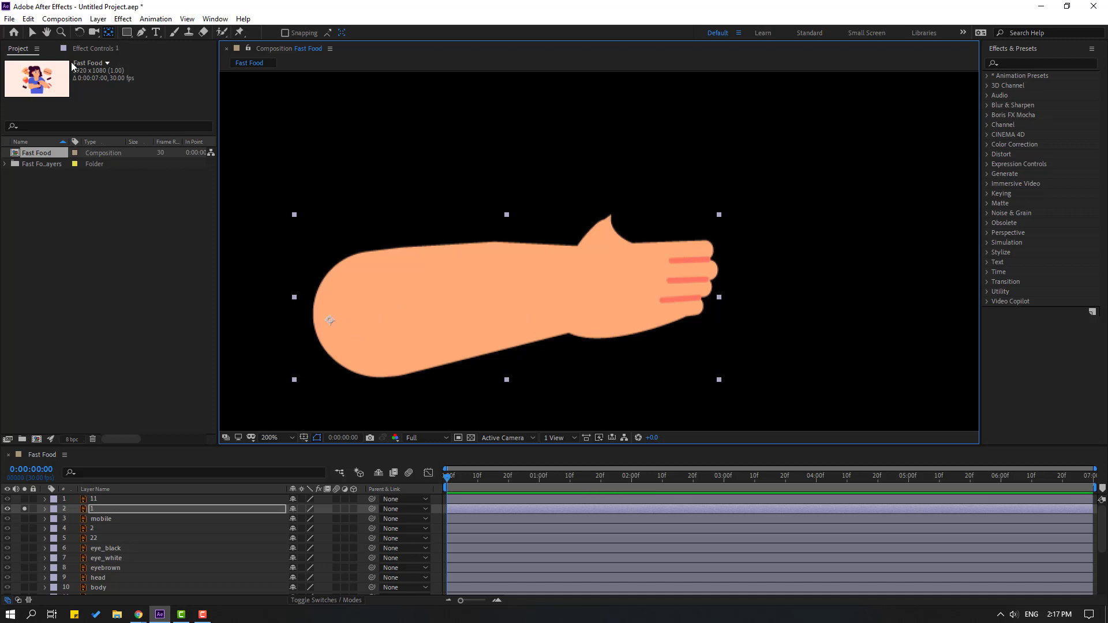
left_click(32, 34)
left_click(23, 510)
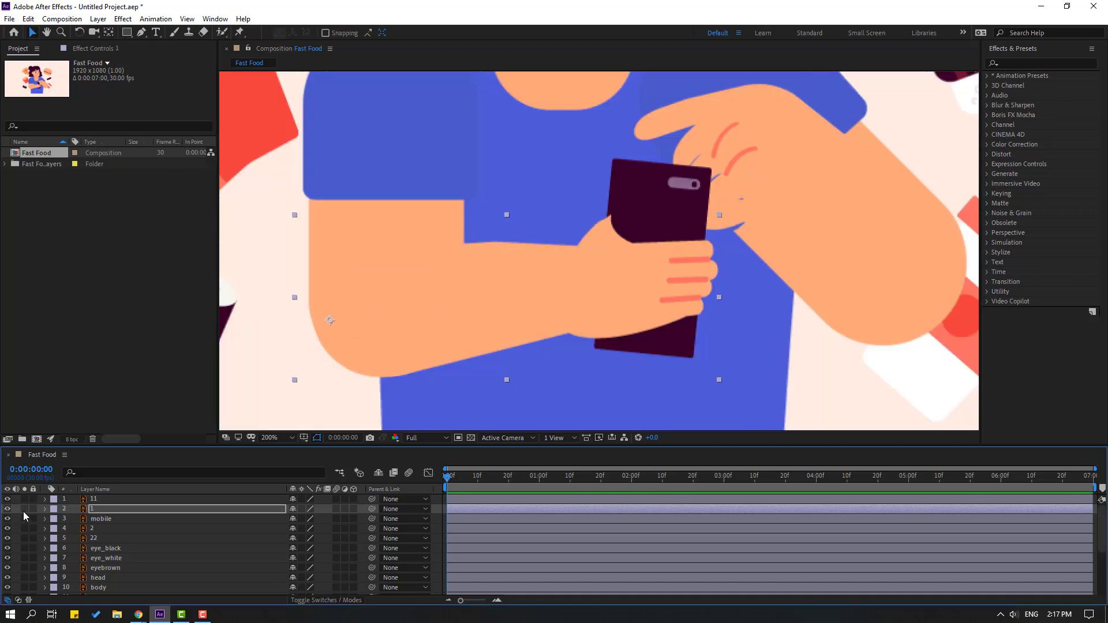
key("comma")
Parent forearm 1 to upper arm 11 and layer 11 to body, then solo hand layer 2.
key("Return")
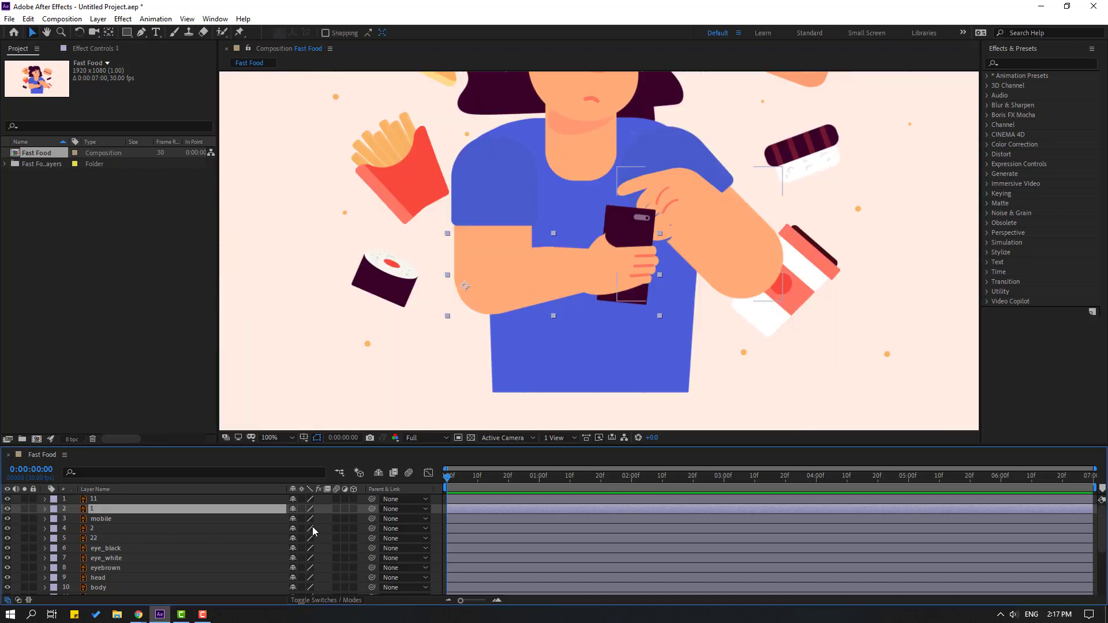
left_click_drag(228, 509, 93, 499)
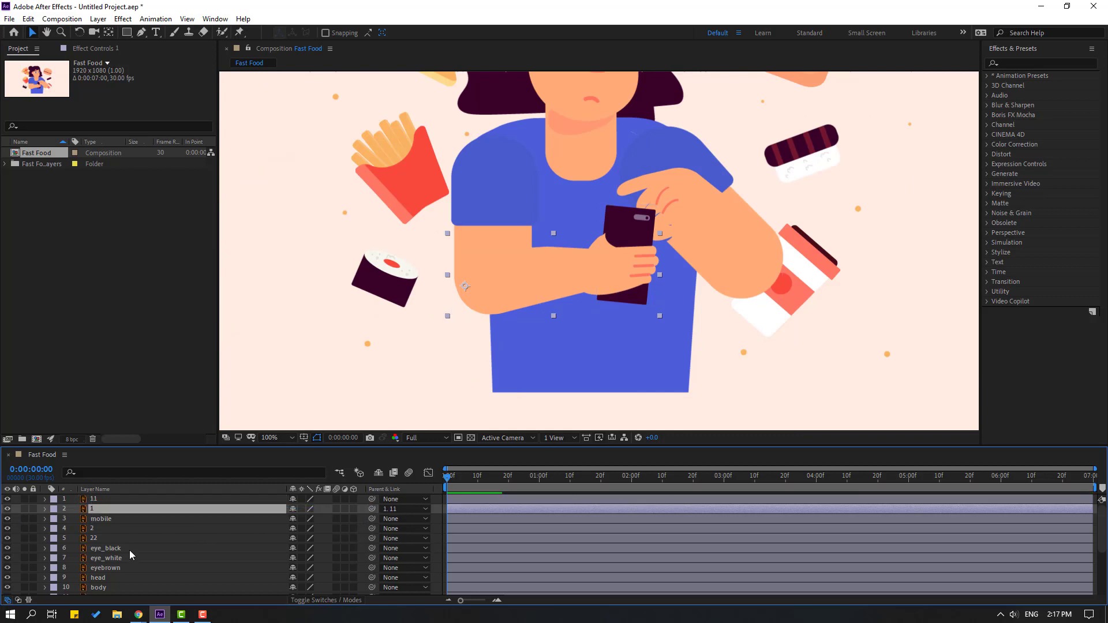
left_click(91, 499)
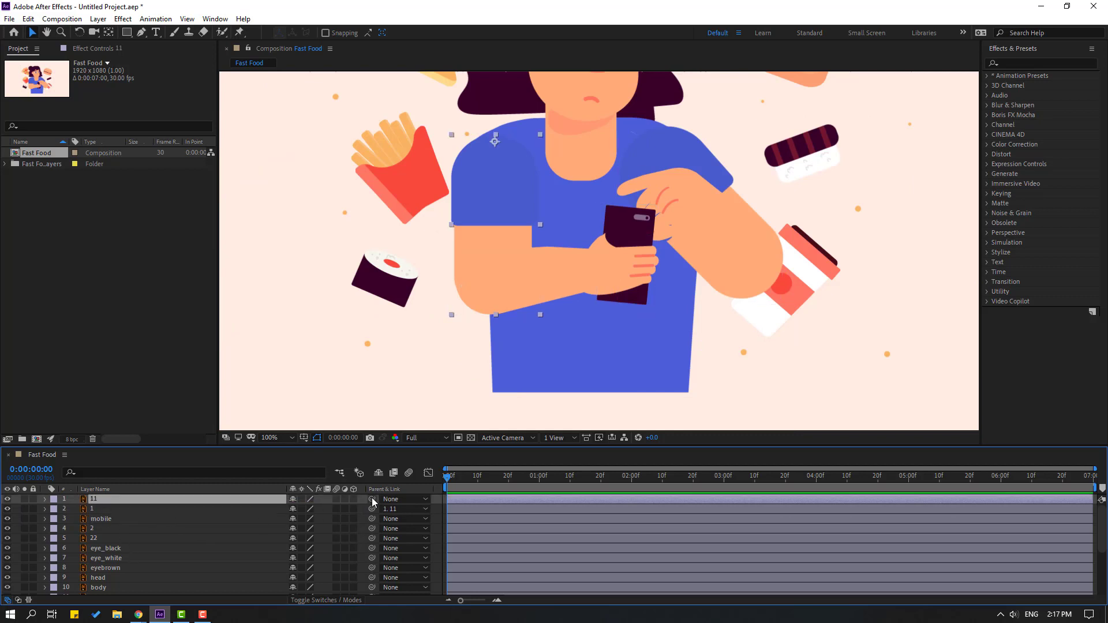
left_click_drag(372, 501, 103, 586)
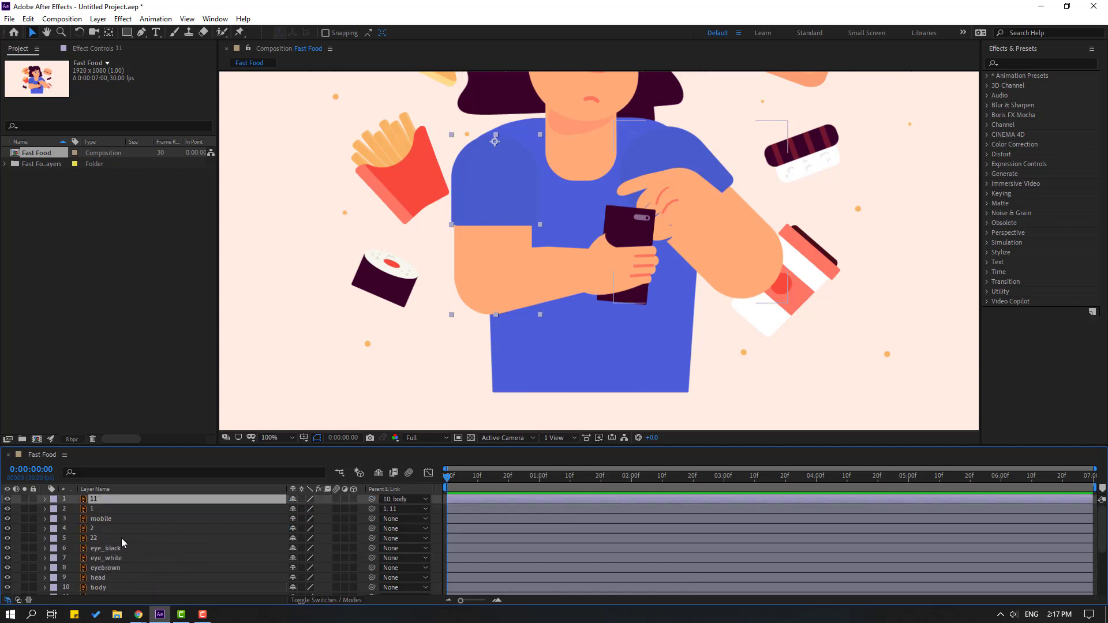
left_click(95, 529)
left_click(24, 528)
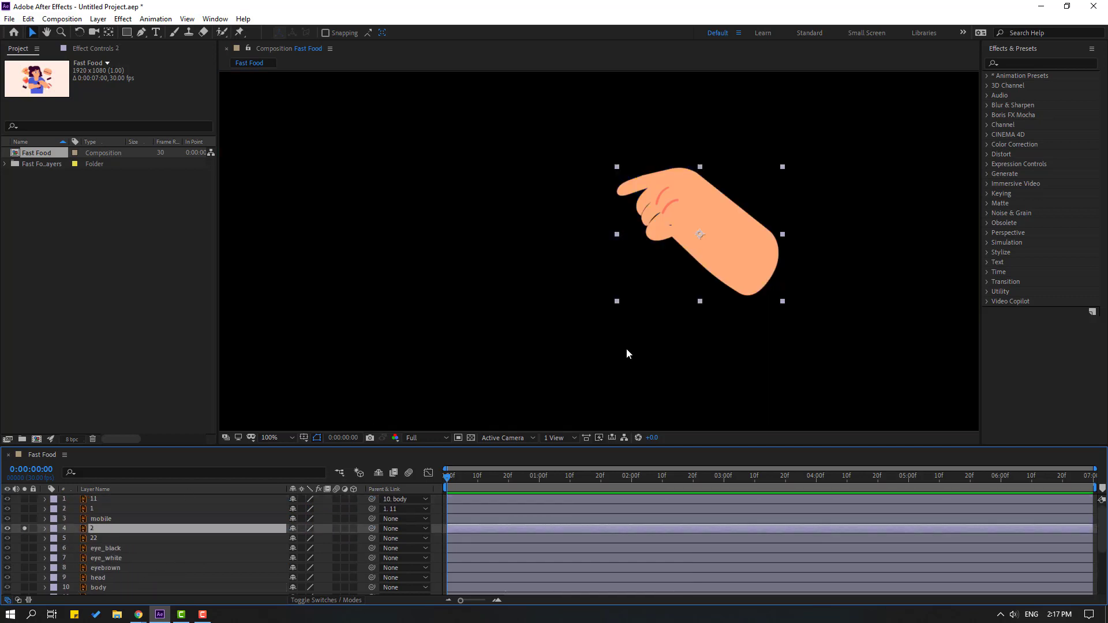
Move hand layer 2's anchor point to the wrist.
left_click(108, 33)
left_click_drag(701, 236, 763, 286)
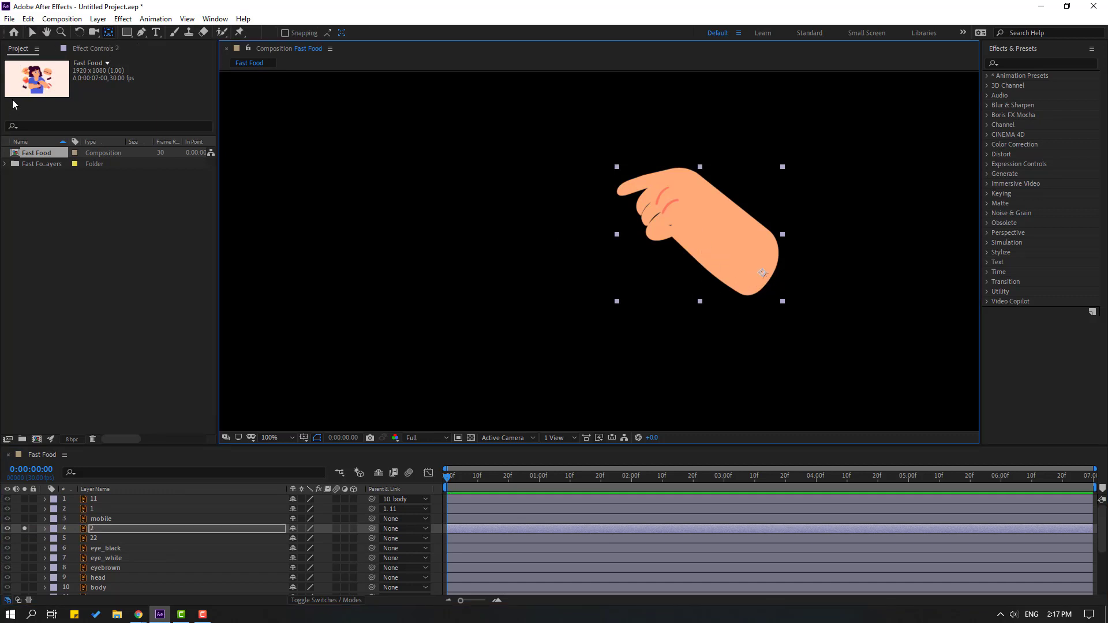
left_click(33, 33)
left_click(23, 529)
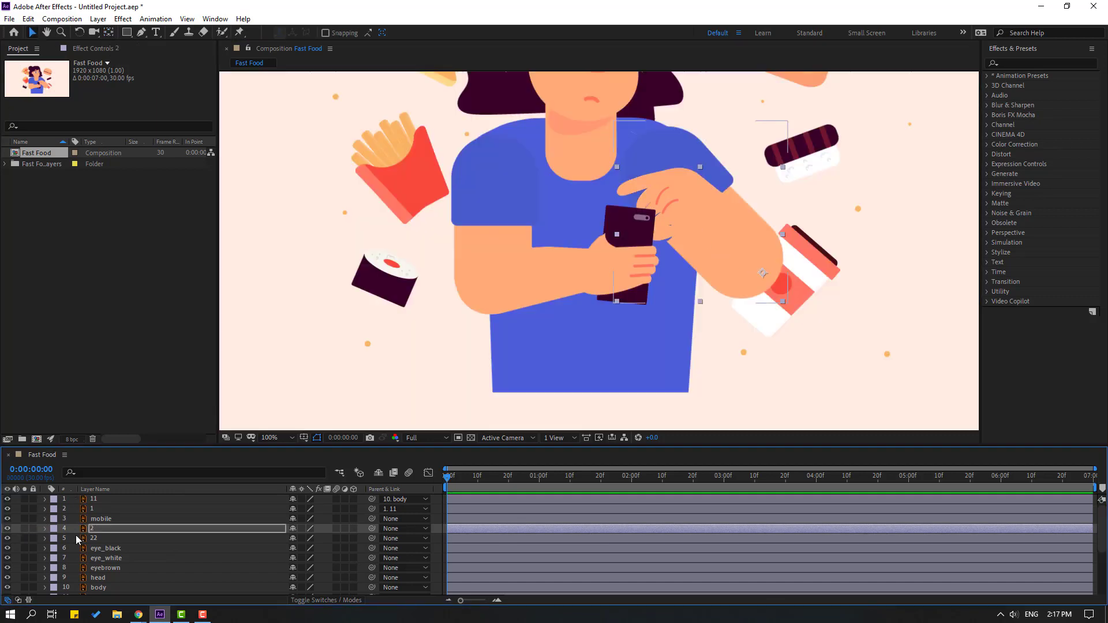
Move arm layer 22's anchor point up to the shoulder.
left_click(95, 541)
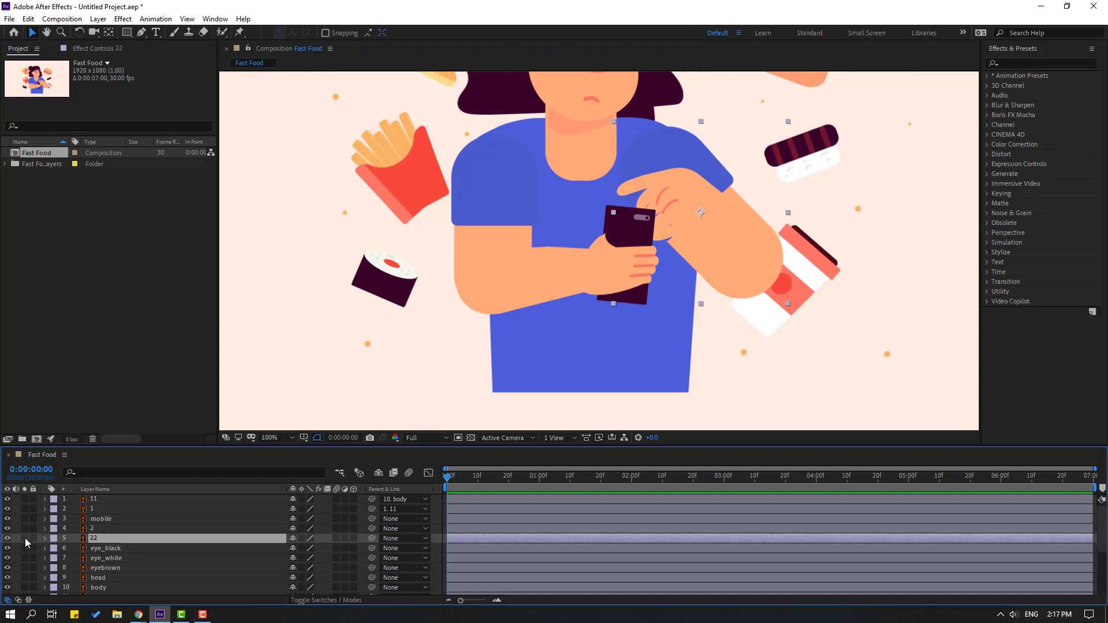
left_click(24, 538)
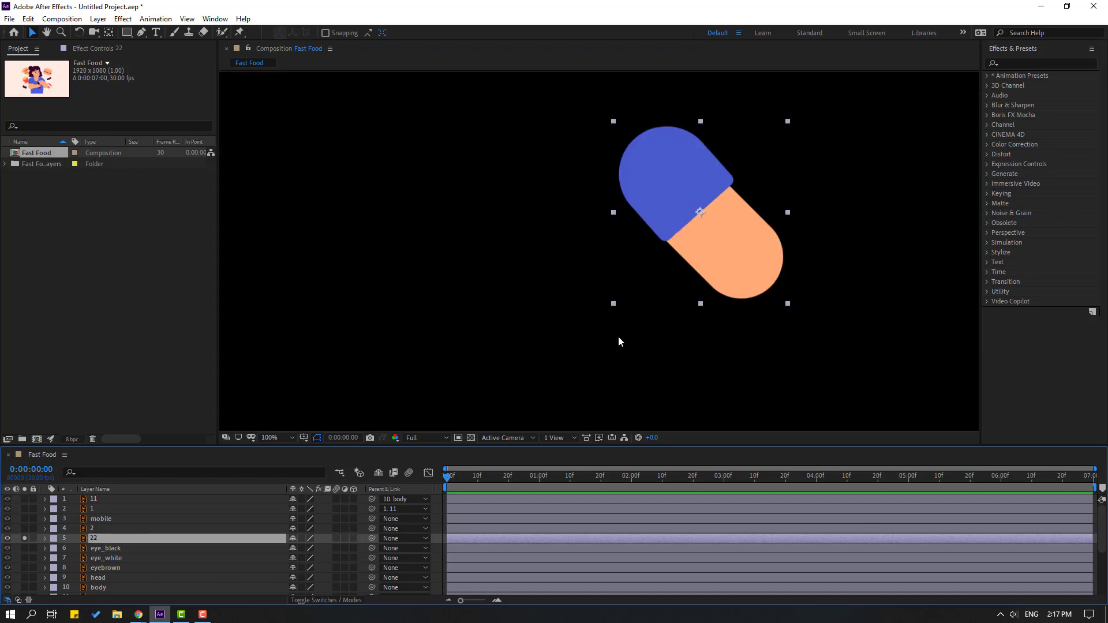
left_click(108, 33)
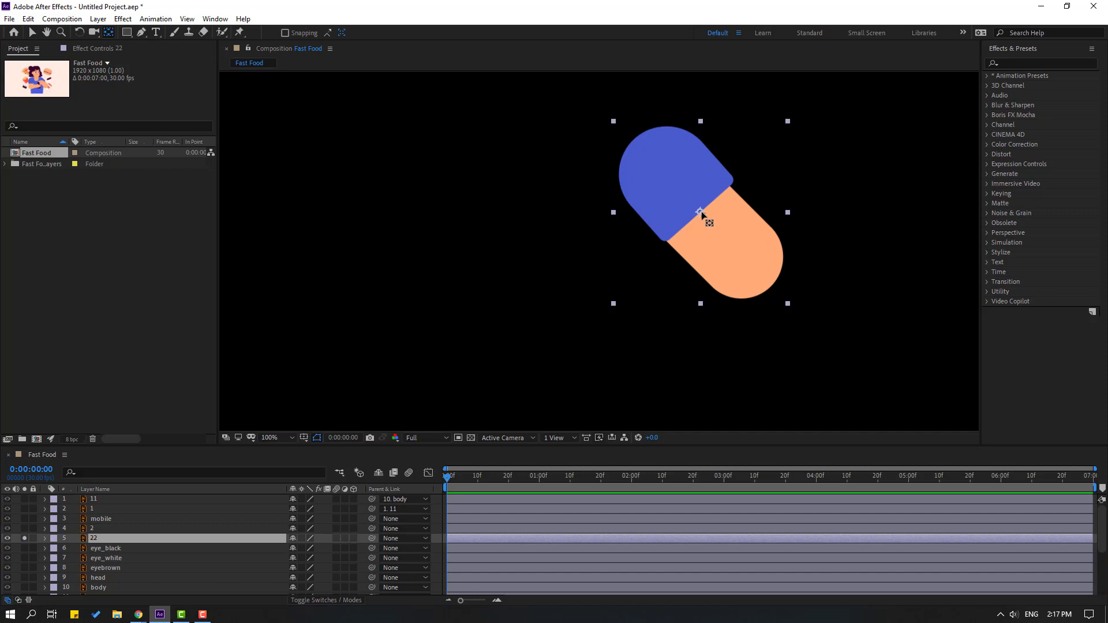
left_click_drag(701, 211, 643, 147)
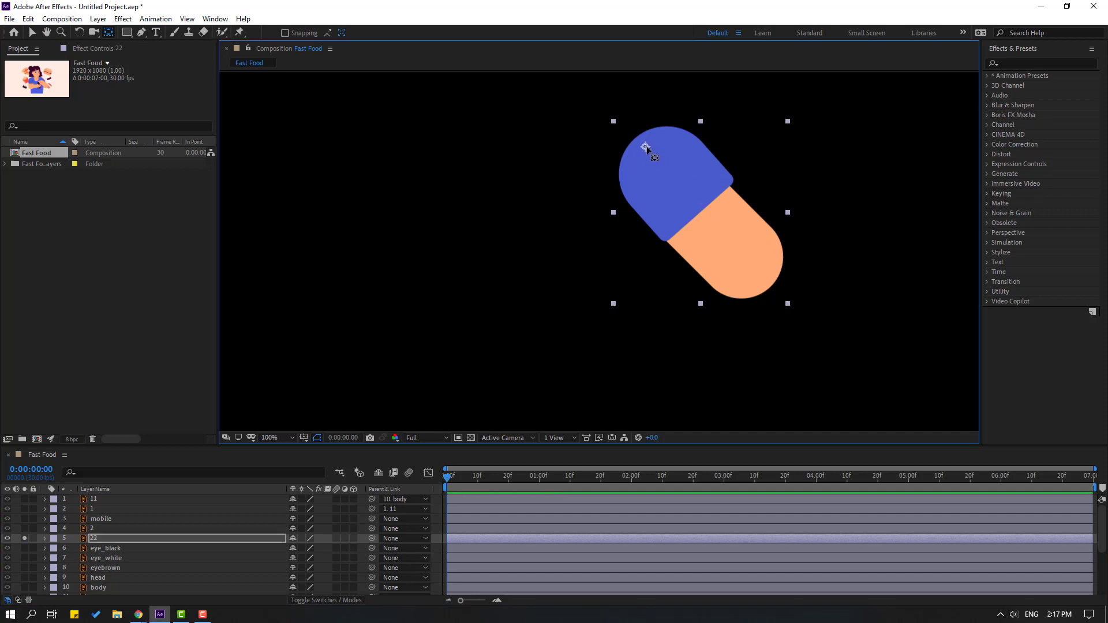
left_click(32, 33)
left_click(23, 538)
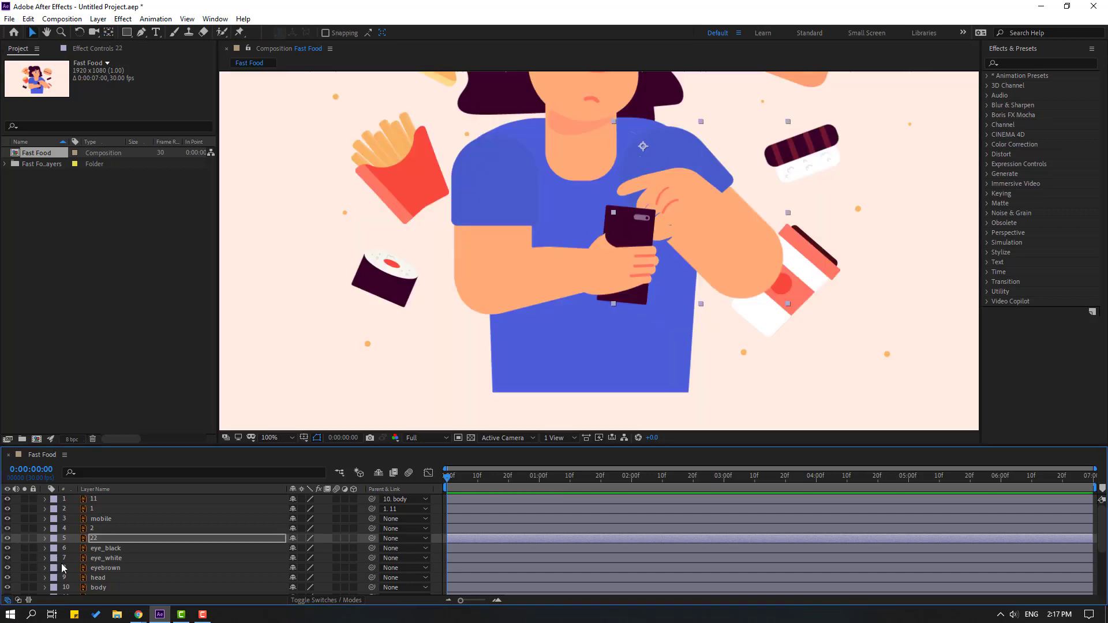
Parent hand 2 to arm 22, and parent both arm 22 and the head to body.
left_click(107, 530)
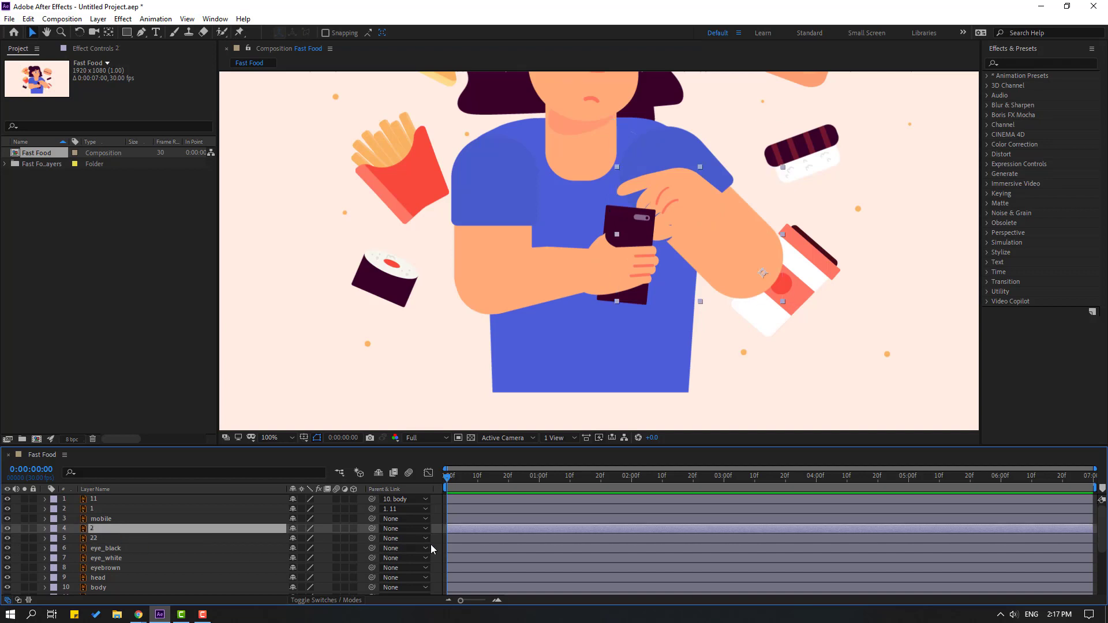
left_click_drag(371, 529, 127, 538)
left_click(89, 539)
left_click_drag(372, 539, 102, 588)
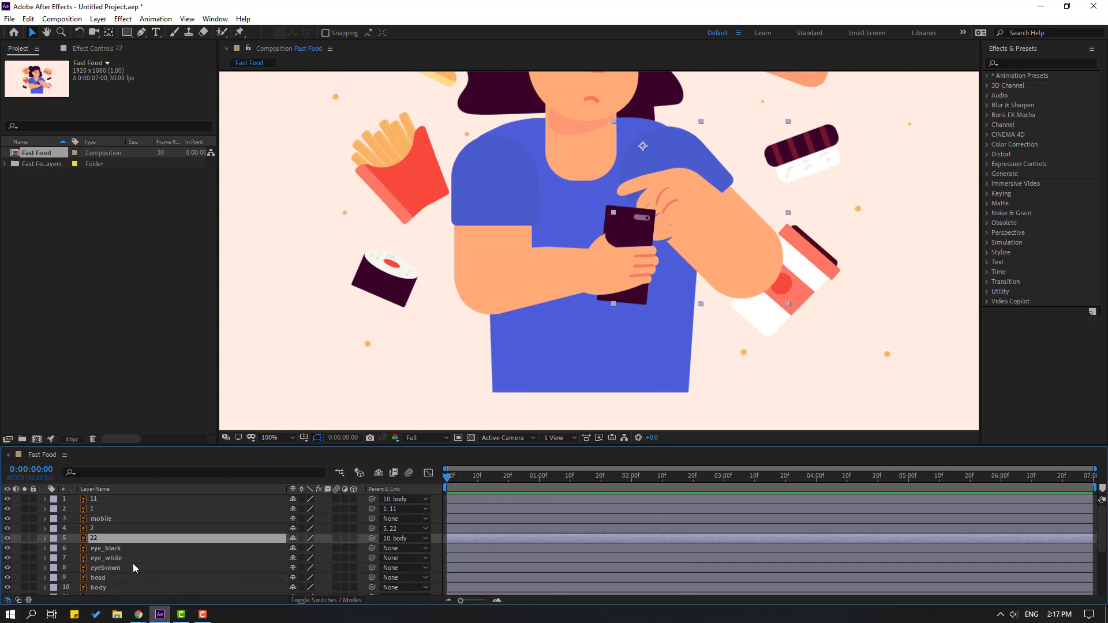
left_click(99, 578)
scroll(173, 577, "down", 1)
left_click_drag(372, 549, 104, 560)
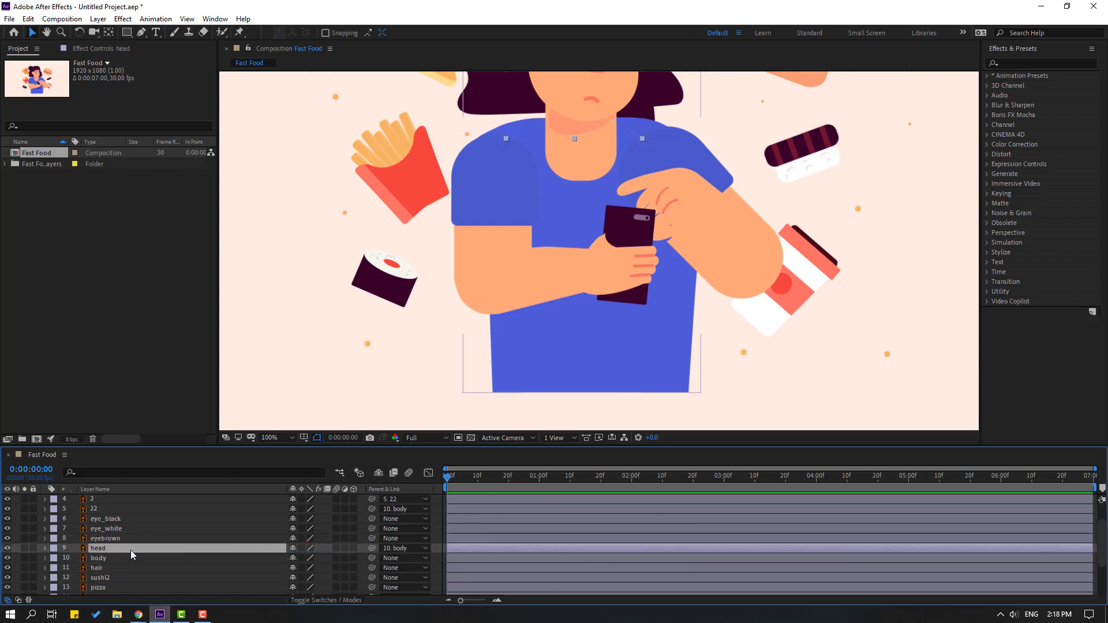
Parent the eye_black, eye_white and eyebrown layers to the head.
left_click(130, 521)
left_click(108, 530, "shift")
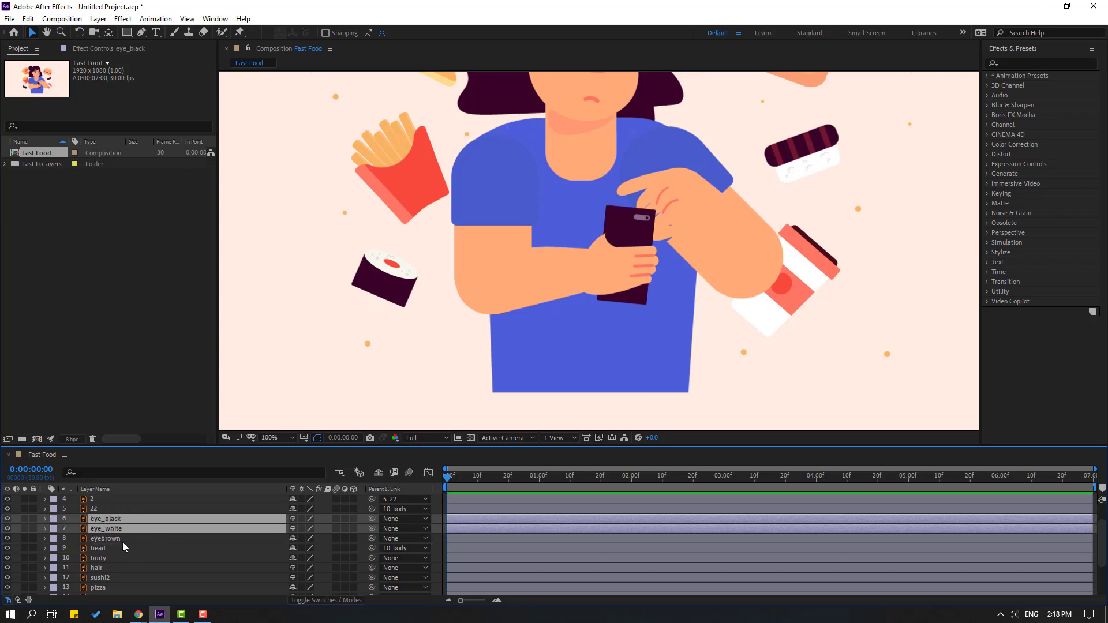
left_click(120, 541, "shift")
left_click_drag(371, 521, 100, 551)
Move the head layer's anchor point down to the chin.
left_click(24, 548)
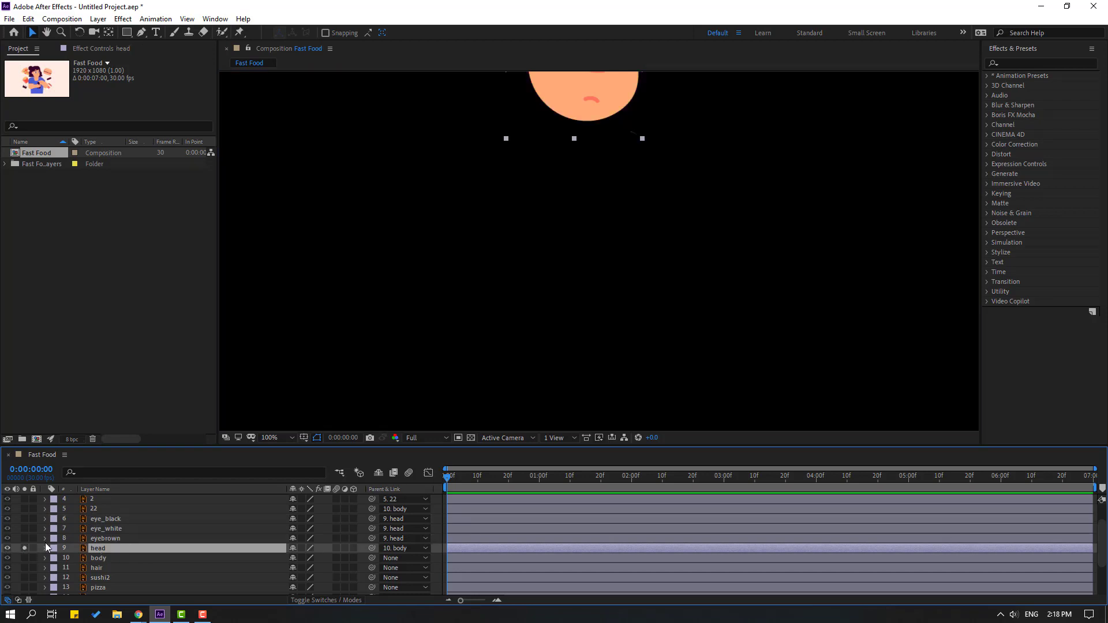
left_click_drag(629, 146, 591, 278)
scroll(592, 271, "up", 1)
left_click_drag(414, 246, 430, 265)
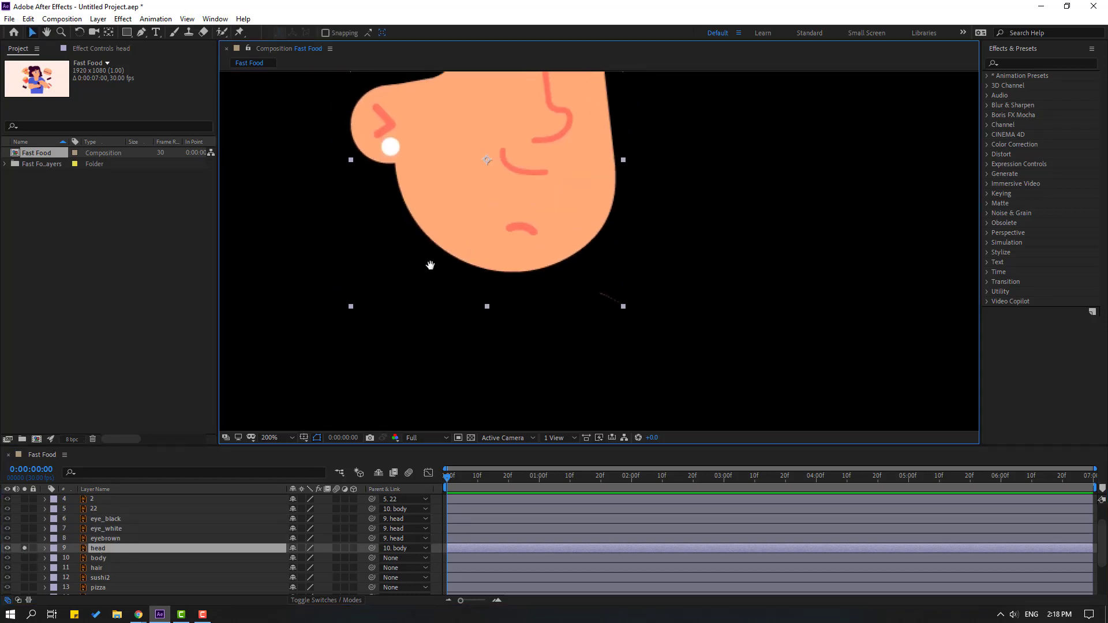
left_click(471, 439)
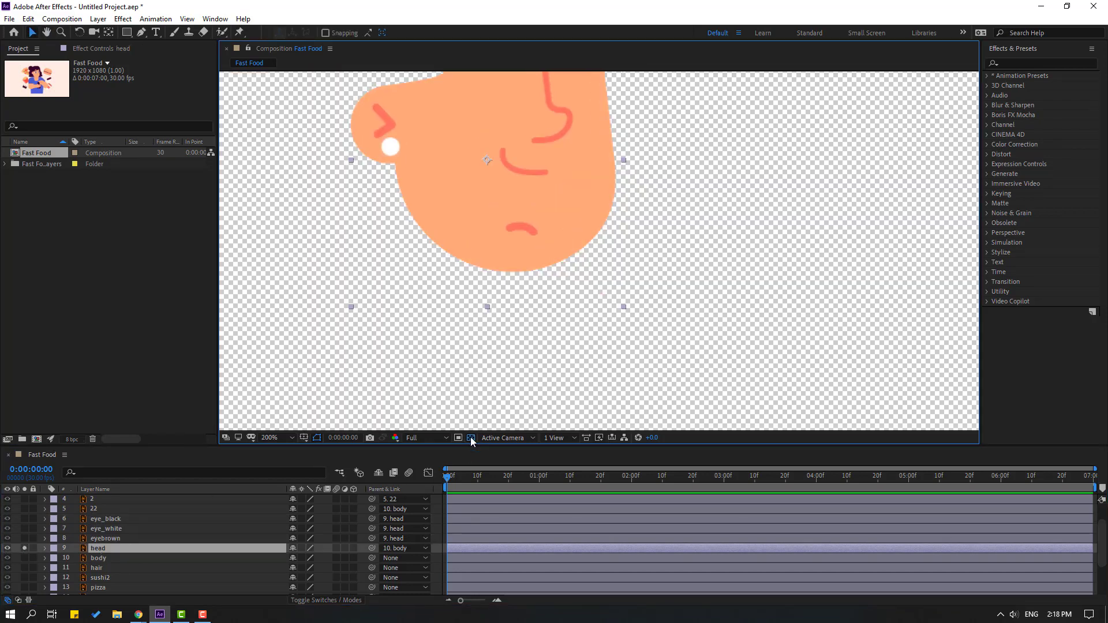
left_click(109, 33)
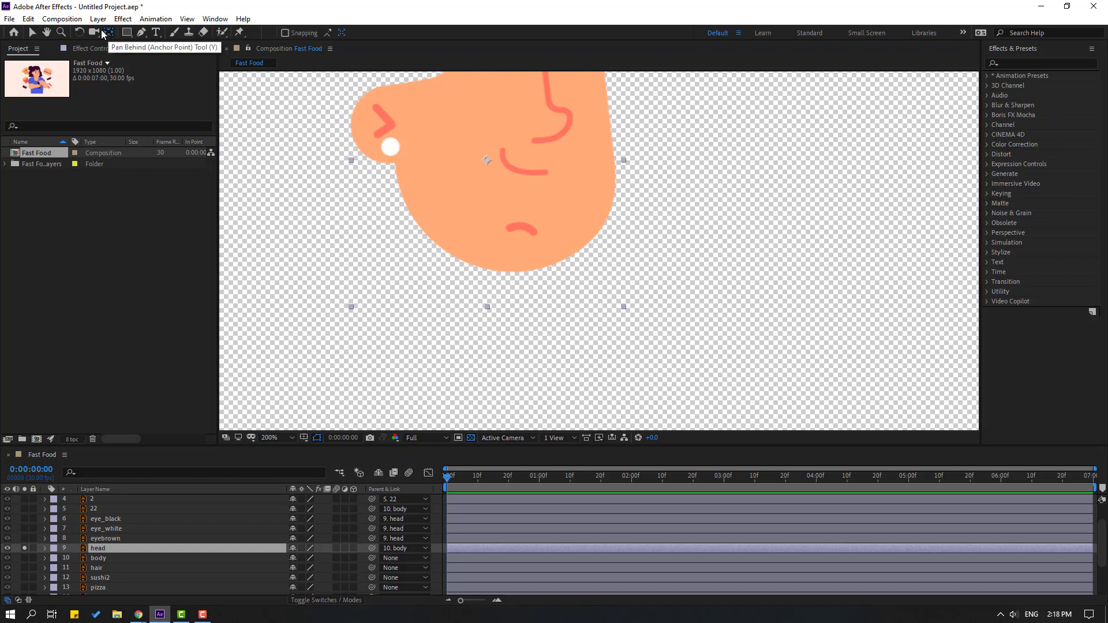
left_click_drag(487, 160, 525, 261)
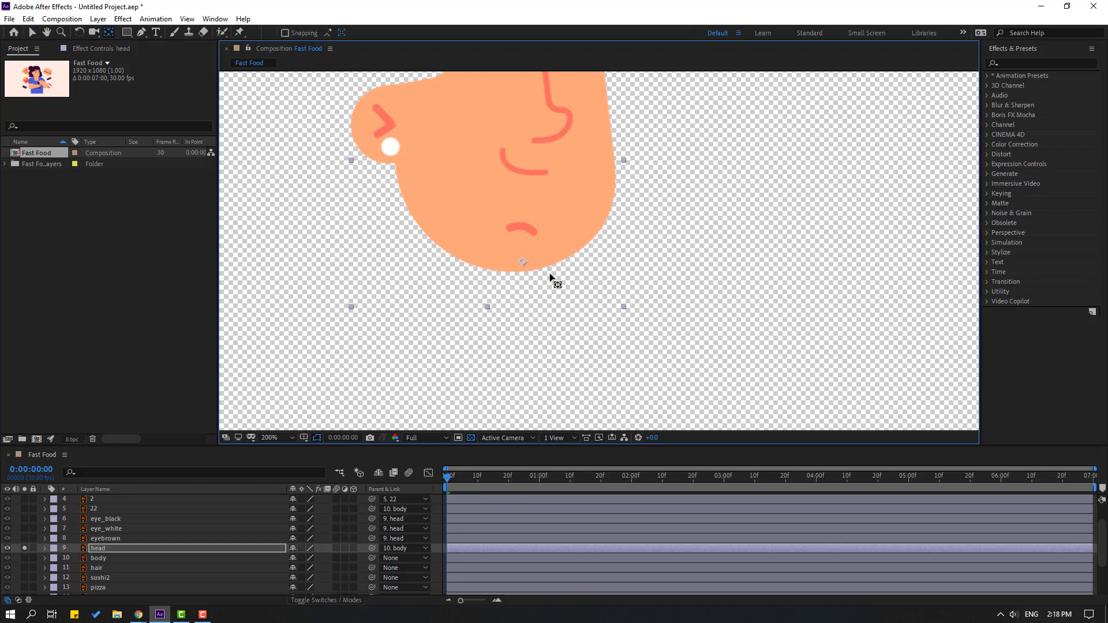
left_click(33, 32)
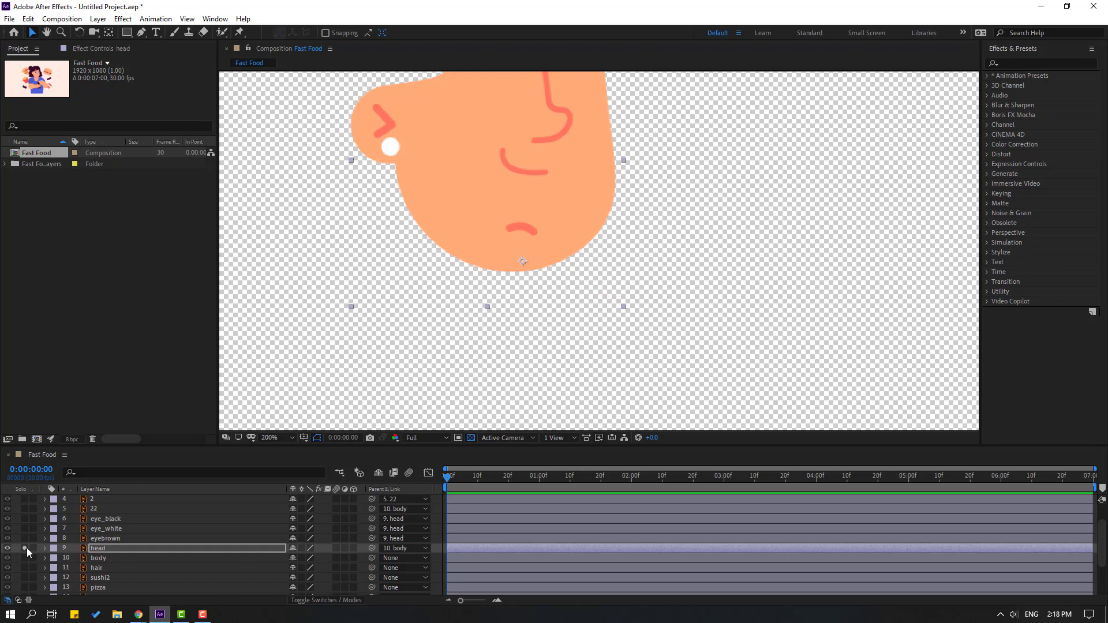
left_click(25, 549)
Parent the hair layer to the head.
scroll(87, 547, "down", 1)
left_click(102, 538)
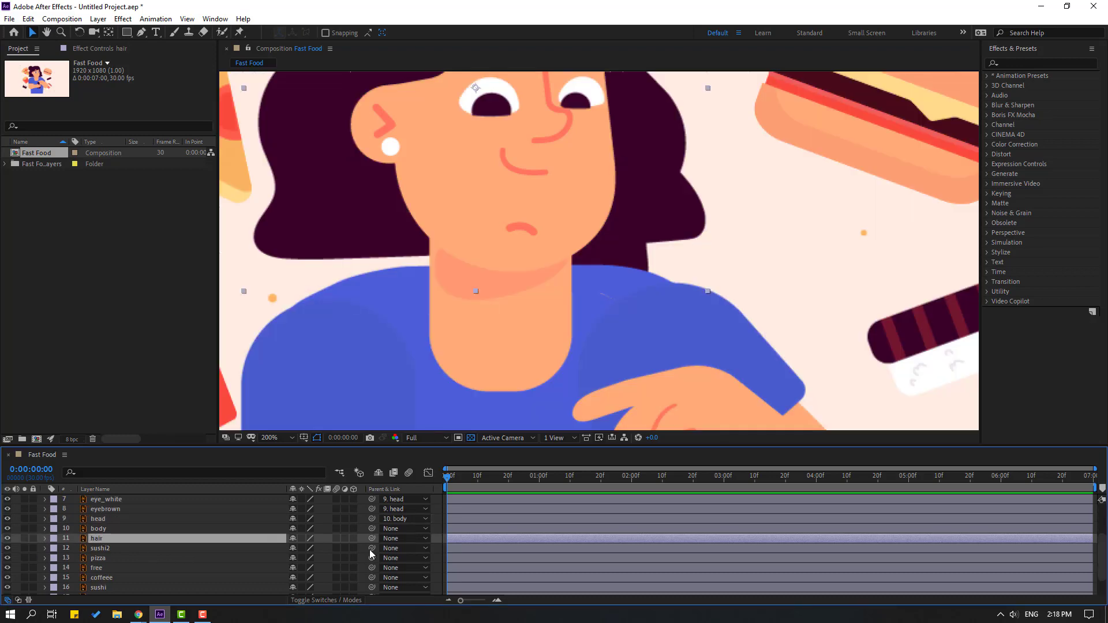
left_click_drag(374, 539, 104, 518)
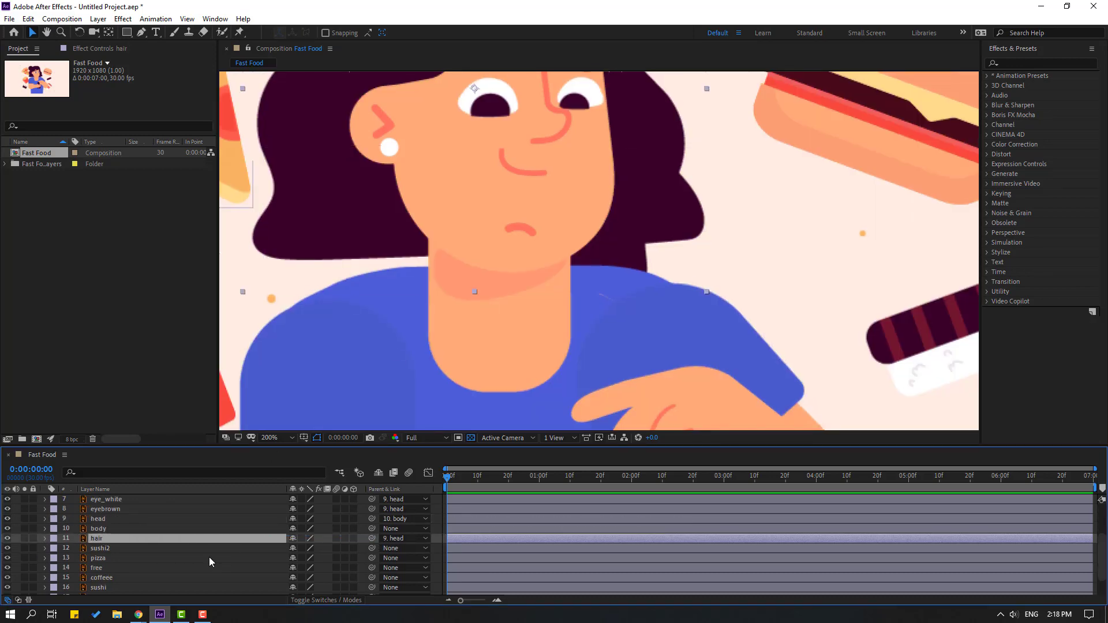
Pre-compose sushi2, pizza, free, coffeee, sushi, burger and particles into a Foods comp.
left_click(121, 549)
key("comma")
key("comma")
key("comma")
scroll(105, 536, "down", 1)
left_click(105, 531, "ctrl")
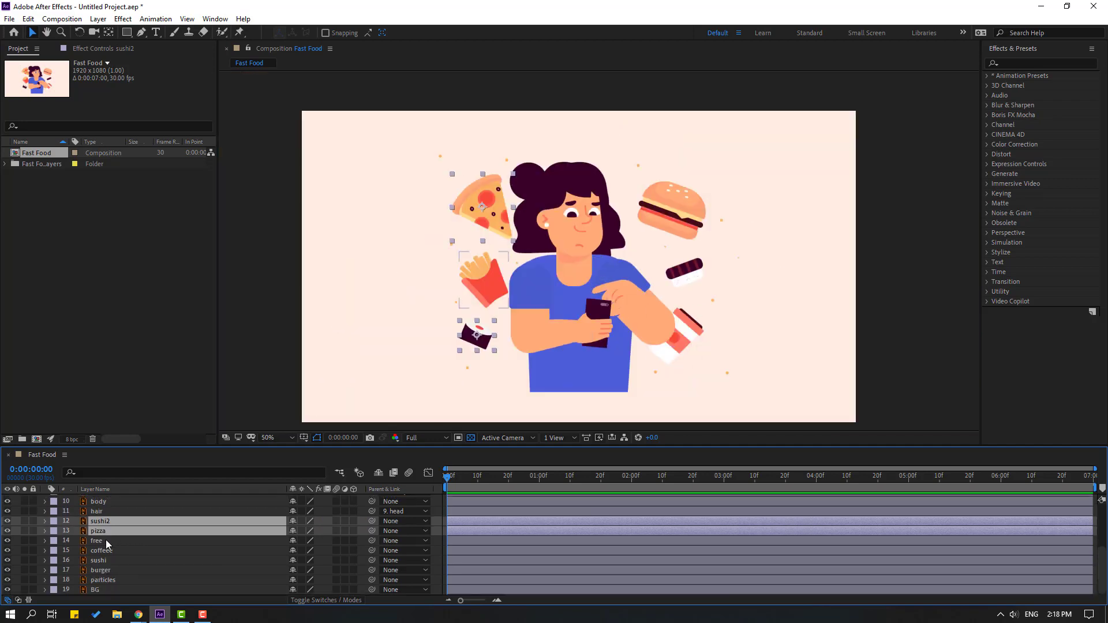
left_click(109, 541, "ctrl")
left_click(113, 552, "ctrl")
left_click(113, 561, "ctrl")
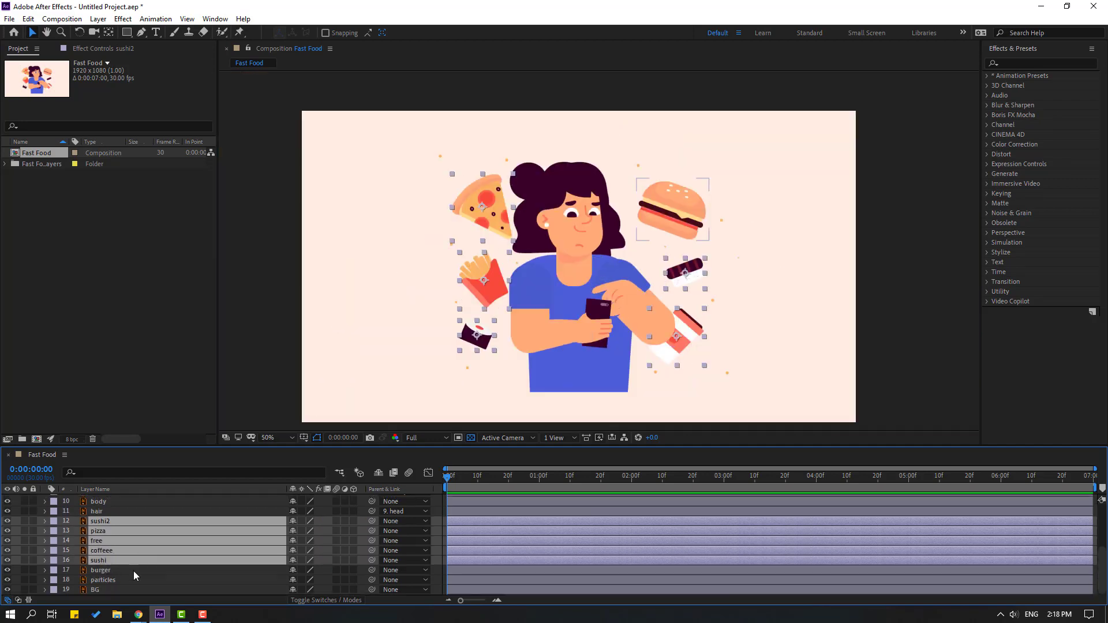
left_click(105, 571, "ctrl")
left_click(117, 581, "ctrl")
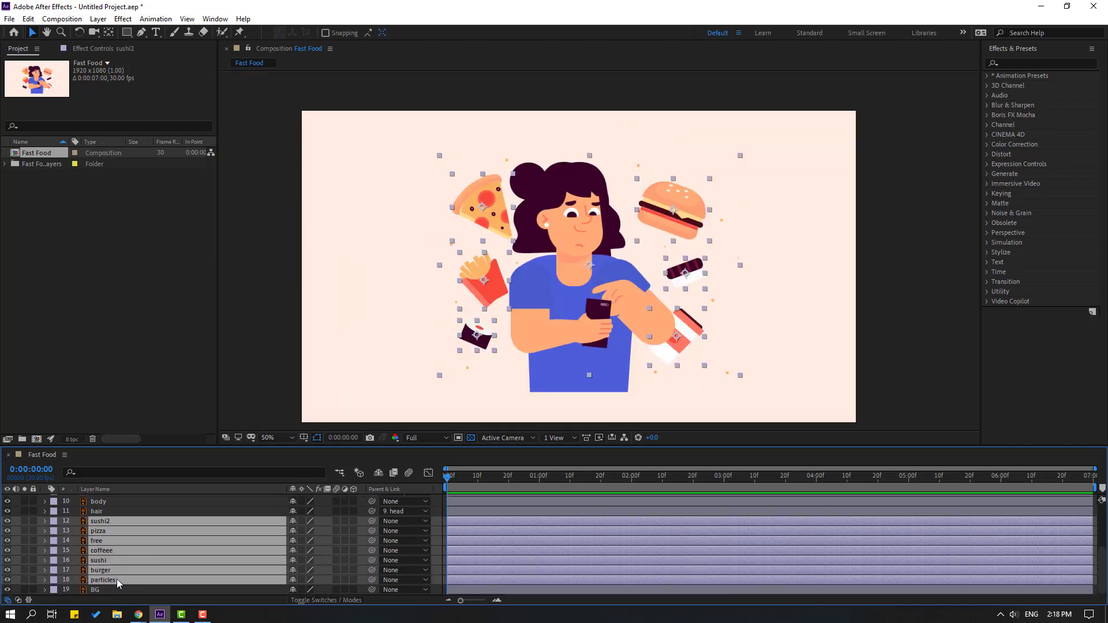
right_click(98, 568)
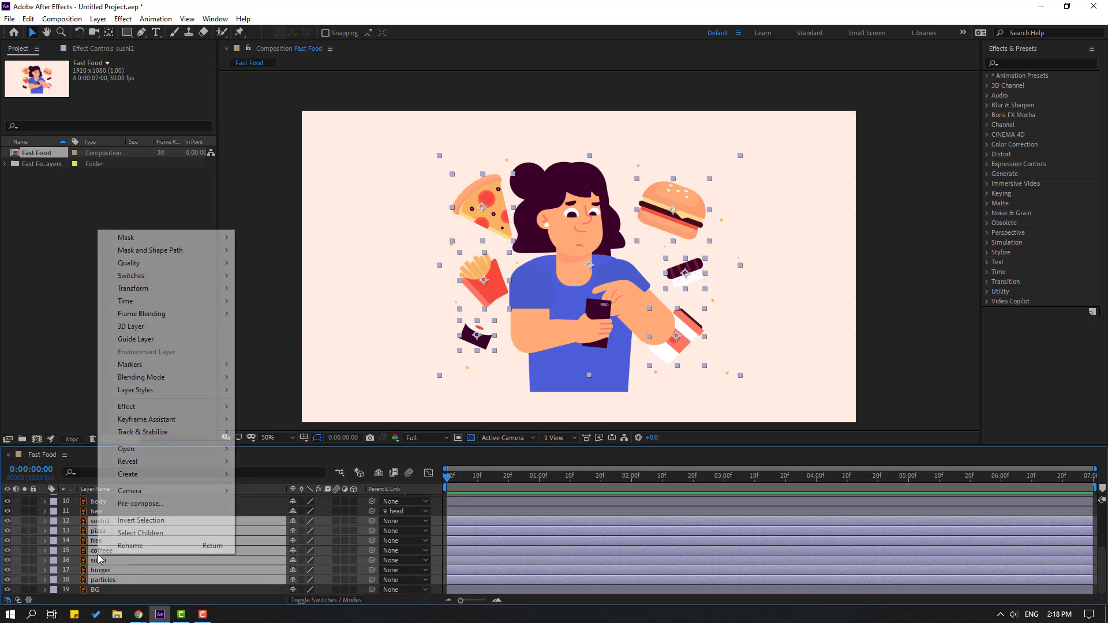
left_click(138, 504)
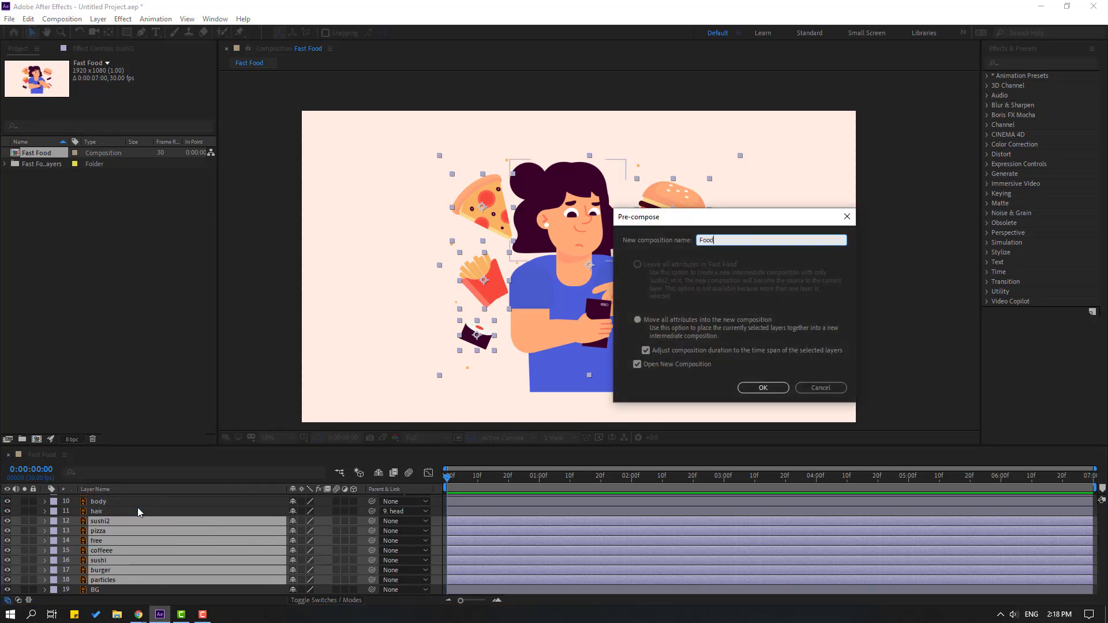
left_click(763, 387)
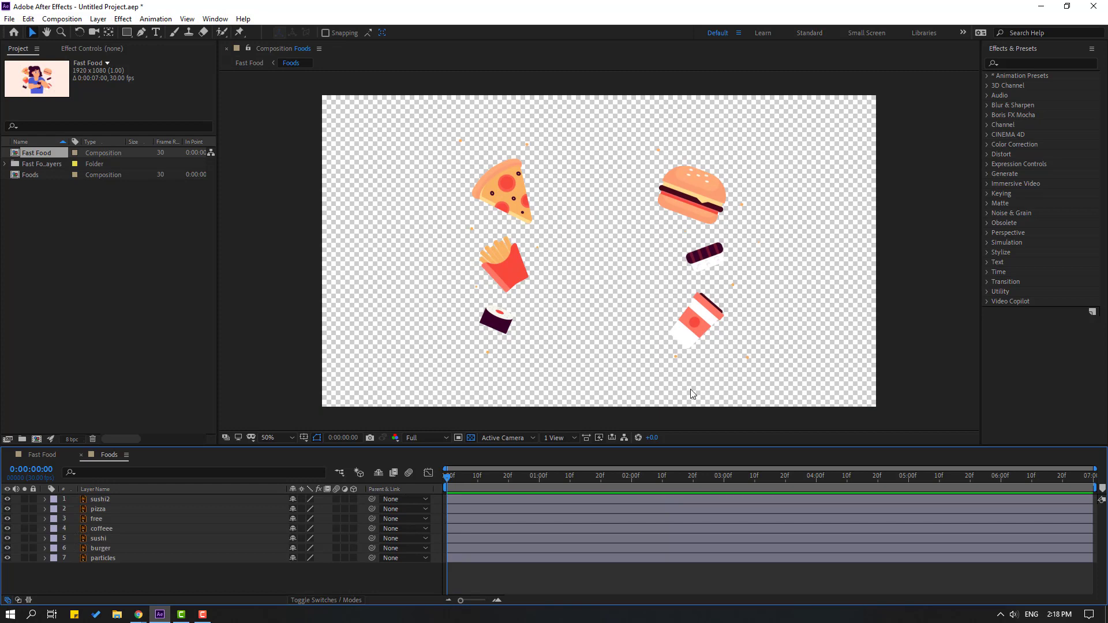
left_click(43, 455)
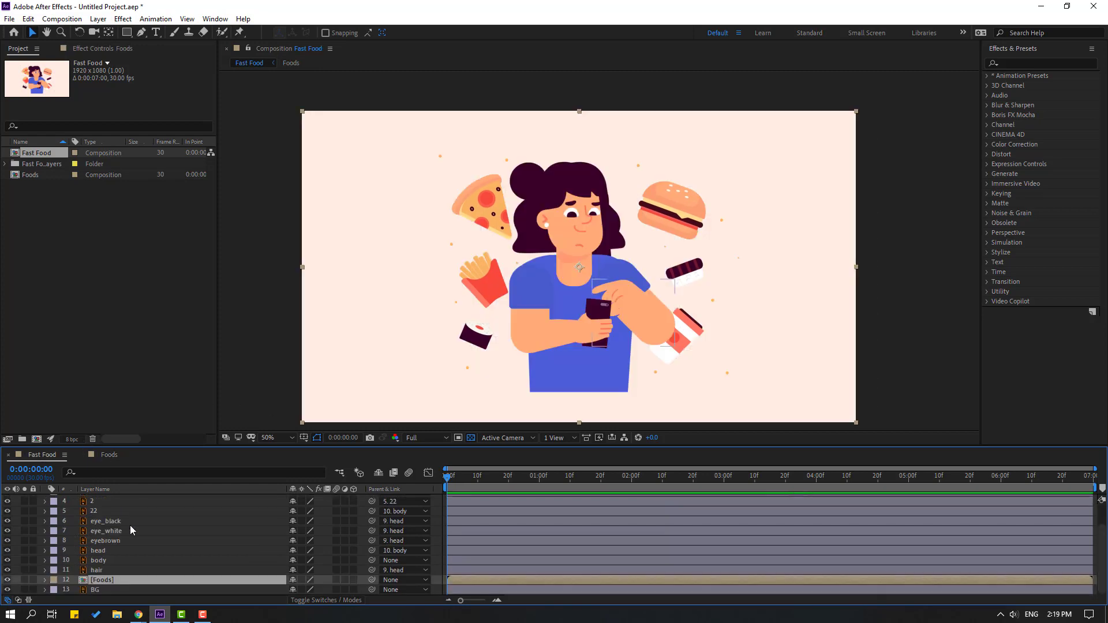
Open the Duik Bassel.2 panel and select arm layer 11.
left_click(216, 19)
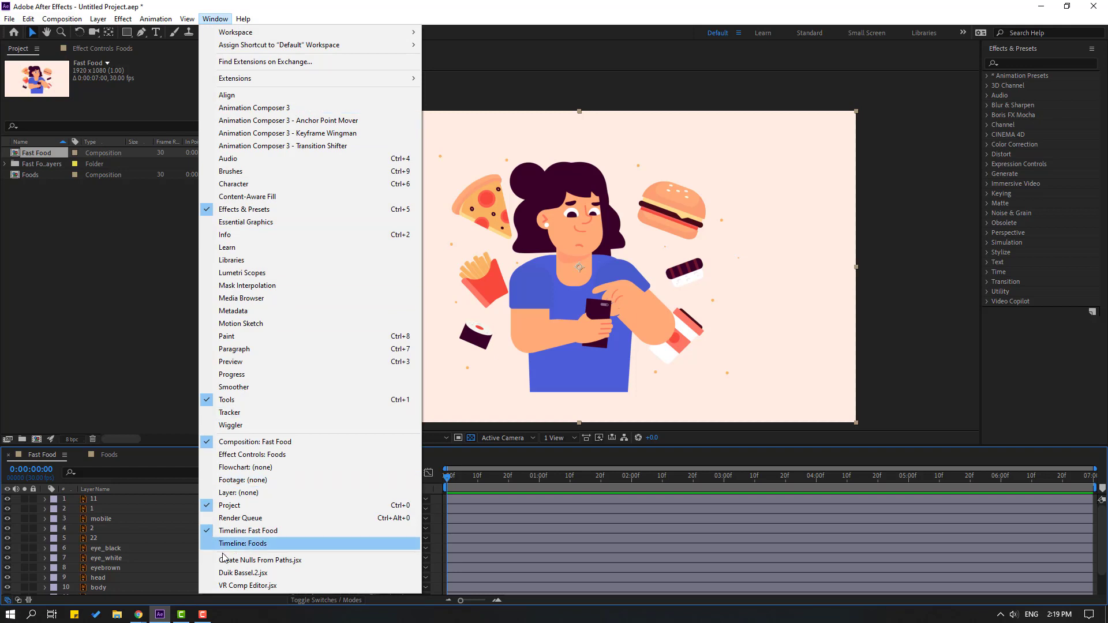
left_click(241, 572)
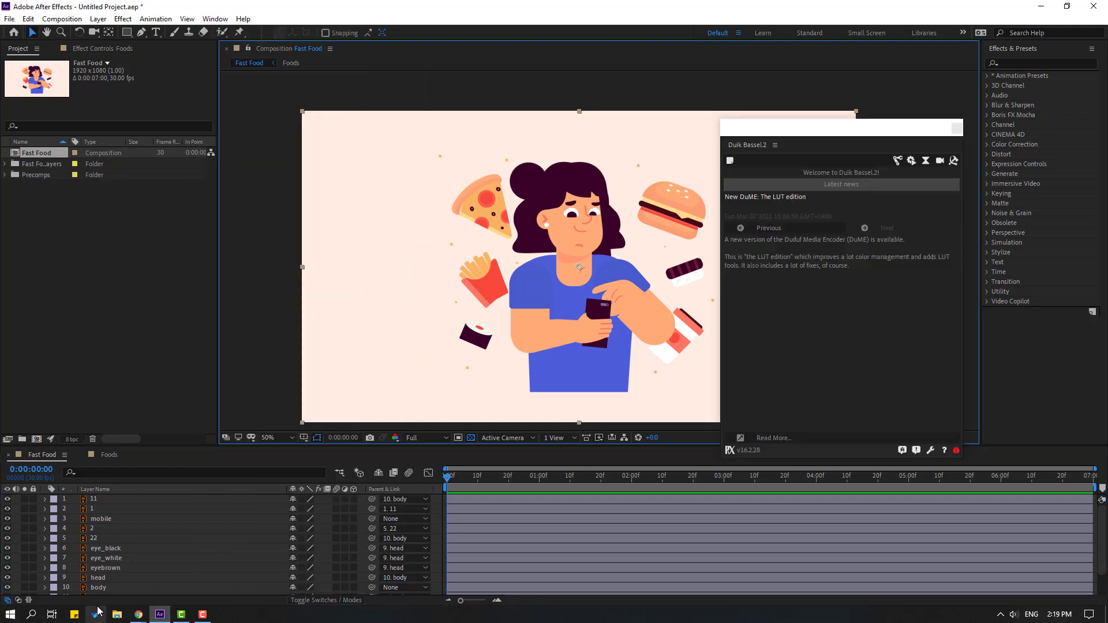
left_click(96, 500)
IK-rig arm layers 11 and 1 with Duik's Auto-rig & IK and test the controller.
left_click(132, 512, "shift")
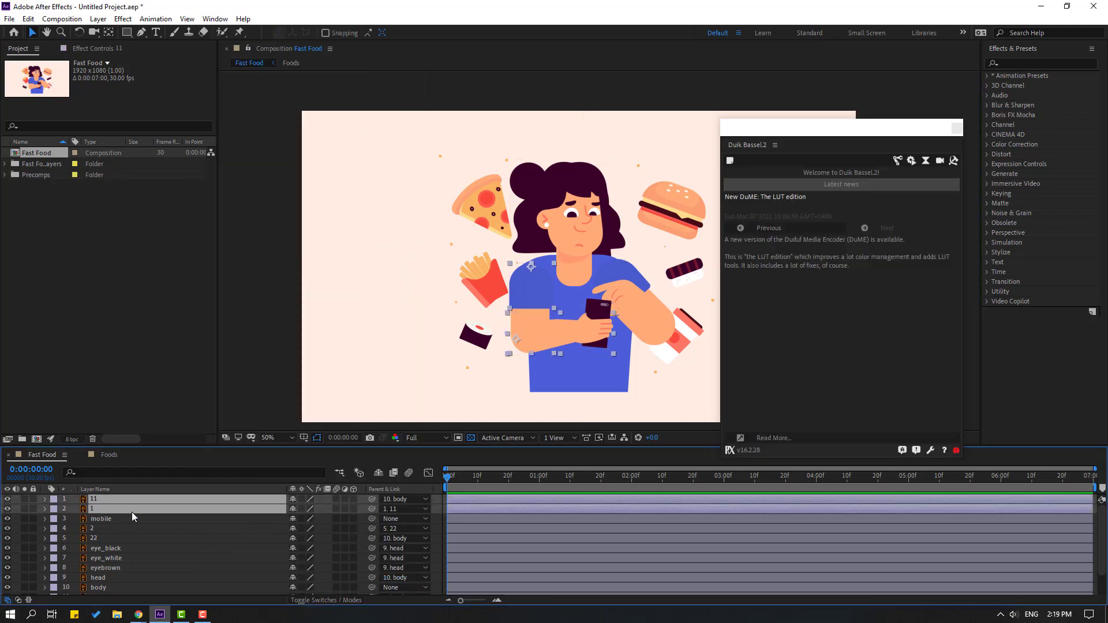
left_click(897, 162)
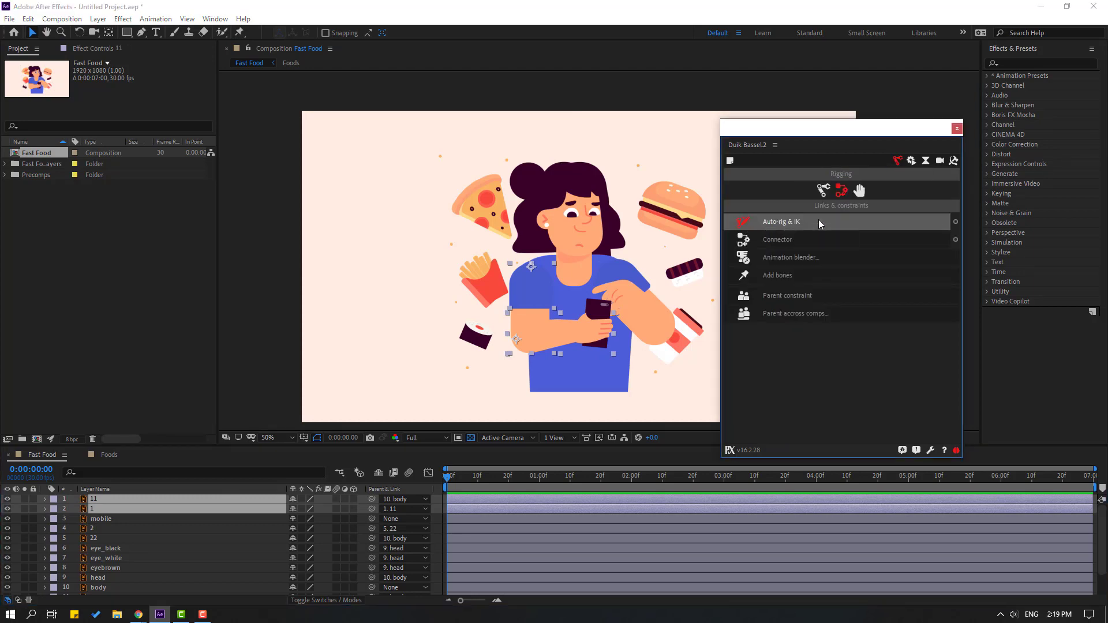
left_click(785, 220)
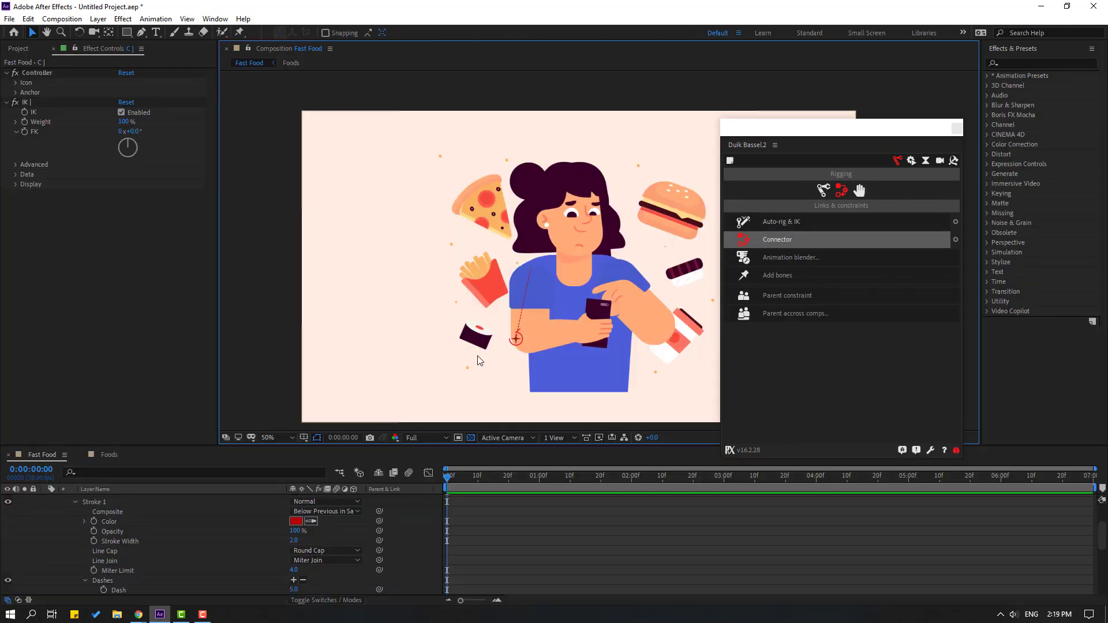
left_click(517, 342)
mouse_move(520, 336)
left_mouse_down()
mouse_move(514, 346)
mouse_move(528, 323)
mouse_move(524, 337)
left_mouse_up()
key("u")
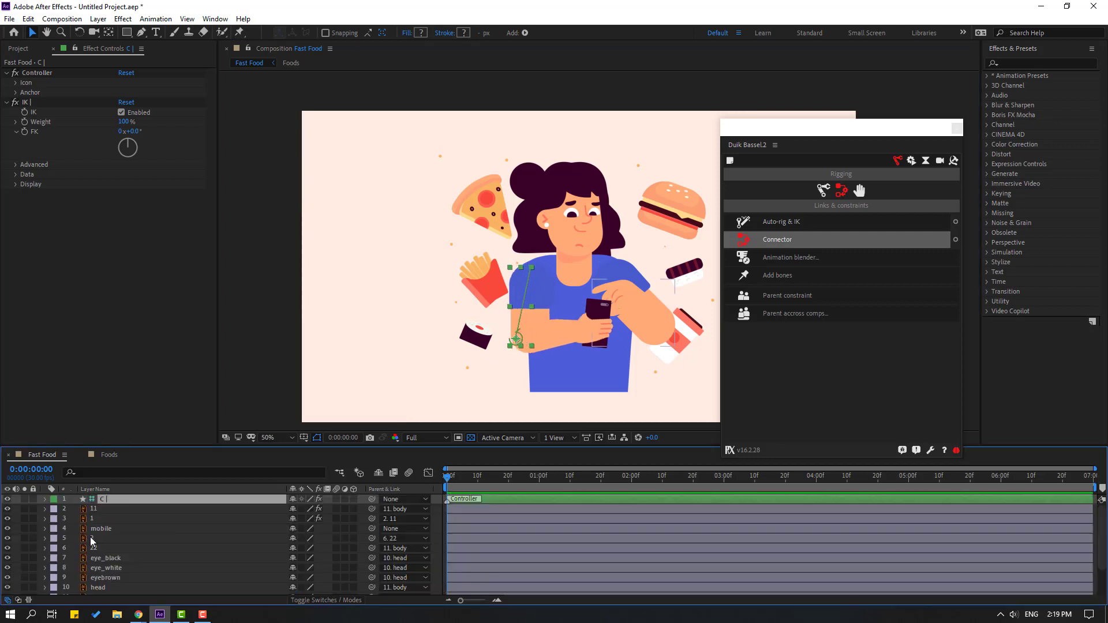
IK-rig arm layers 2 and 22 the same way and nudge the C | 2 controller down.
left_click(92, 540)
left_click(95, 550, "shift")
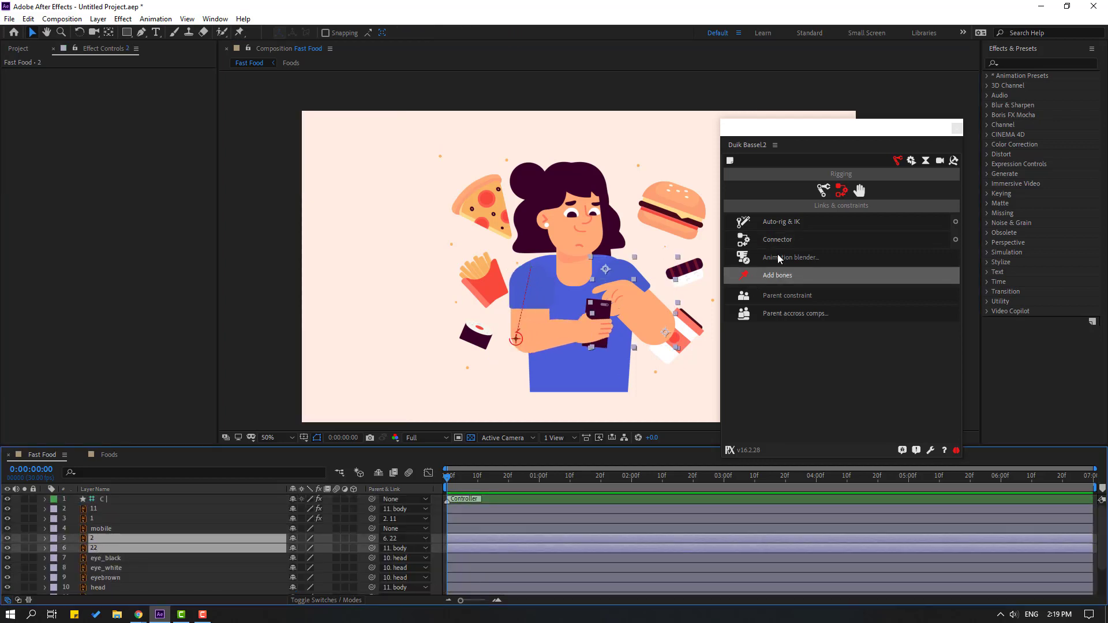
left_click(794, 223)
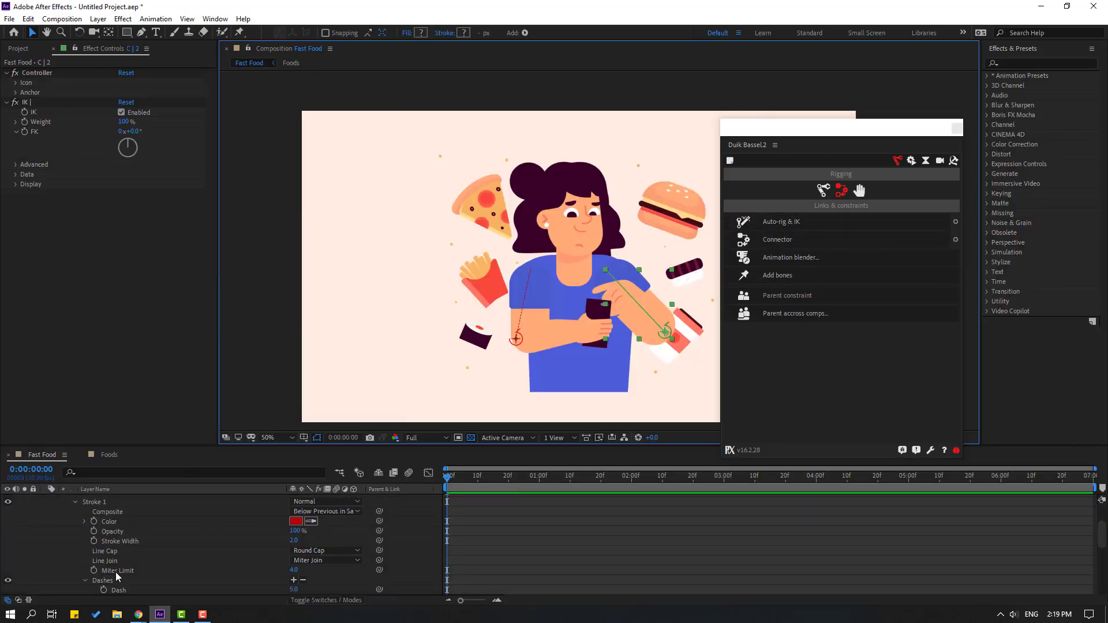
scroll(115, 573, "up", 2)
left_click(104, 501)
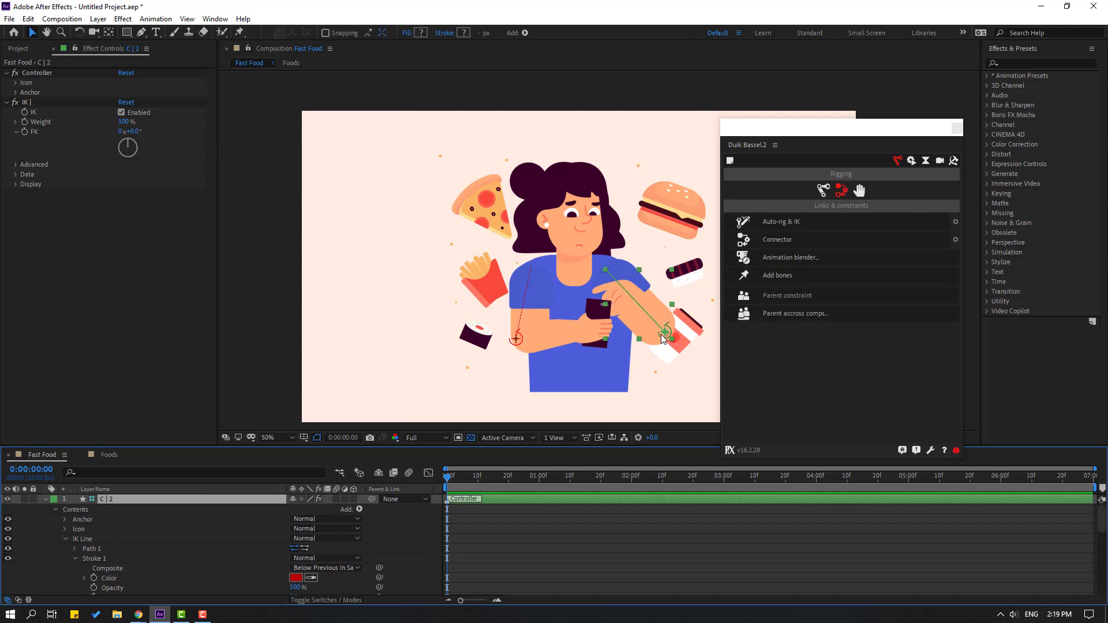
left_click_drag(662, 338, 662, 345)
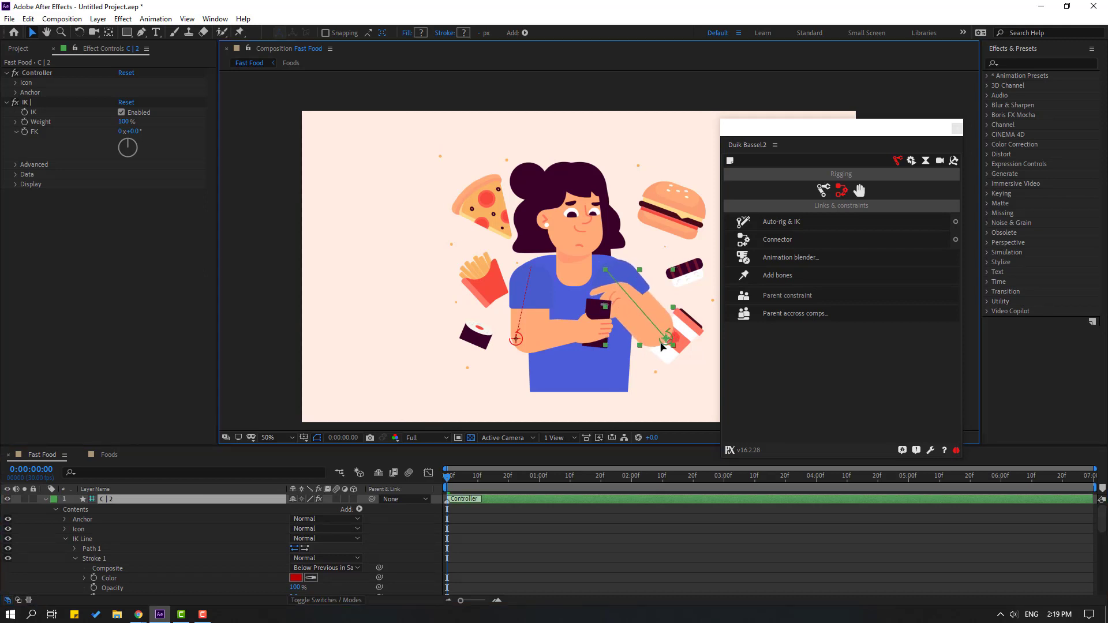
left_click(46, 499)
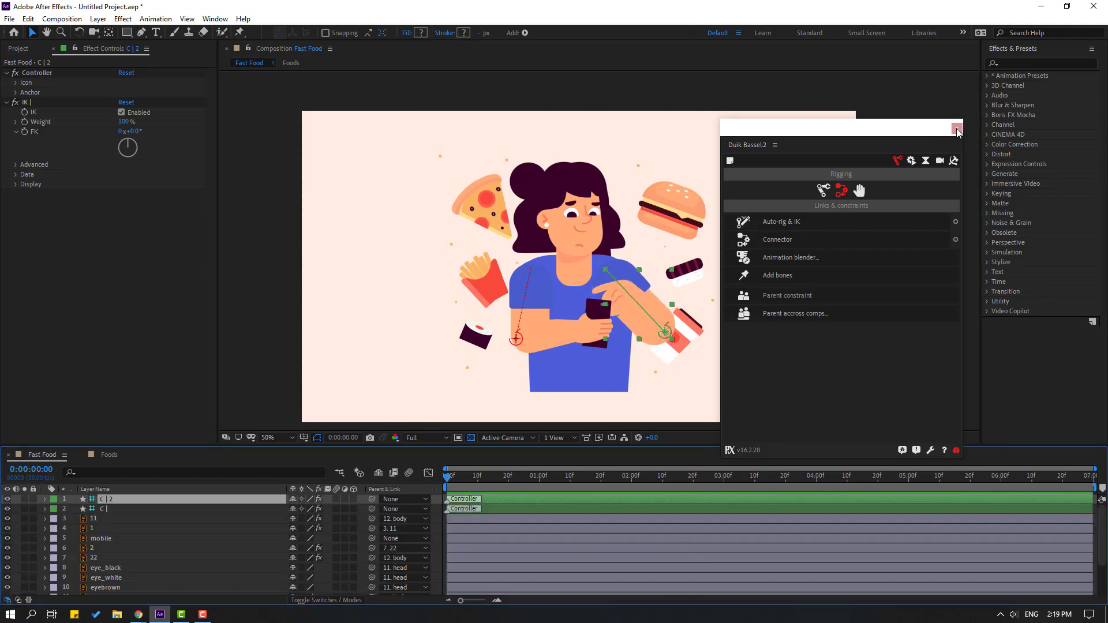
Close the Duik panel and set a Position keyframe on controller C | 2 at frame 0.
left_click(956, 129)
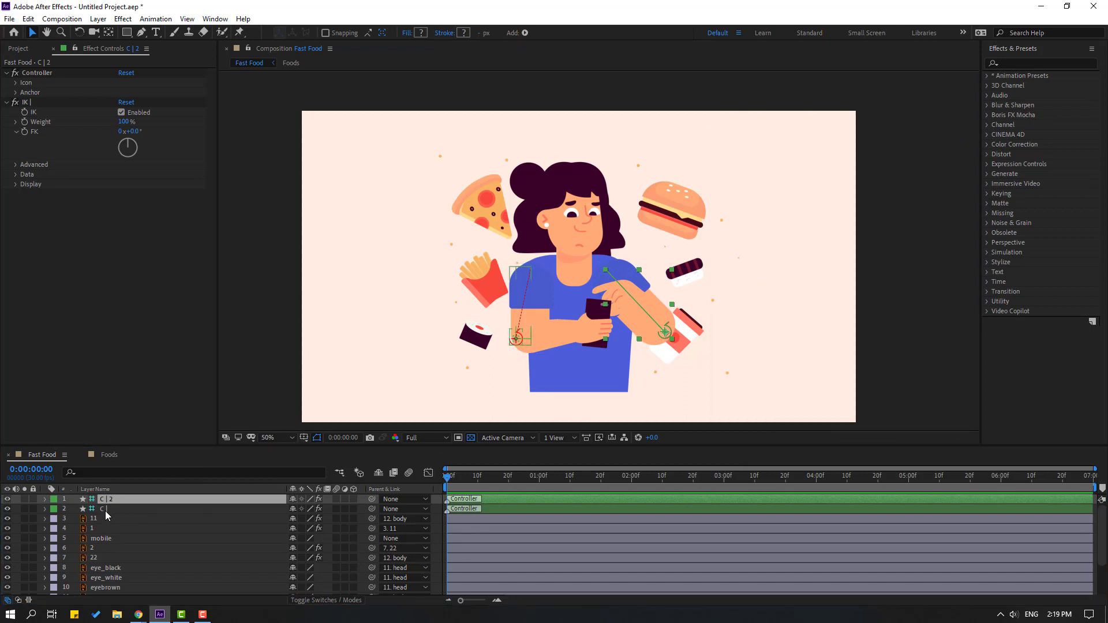
scroll(604, 378, "up", 1)
left_click_drag(621, 369, 609, 286)
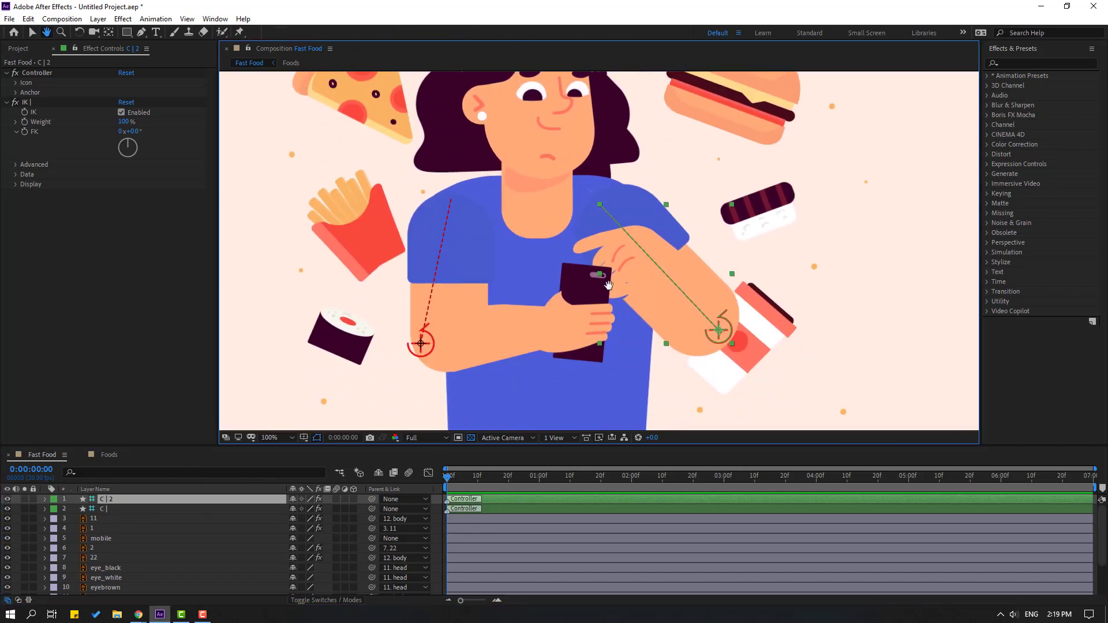
key("p")
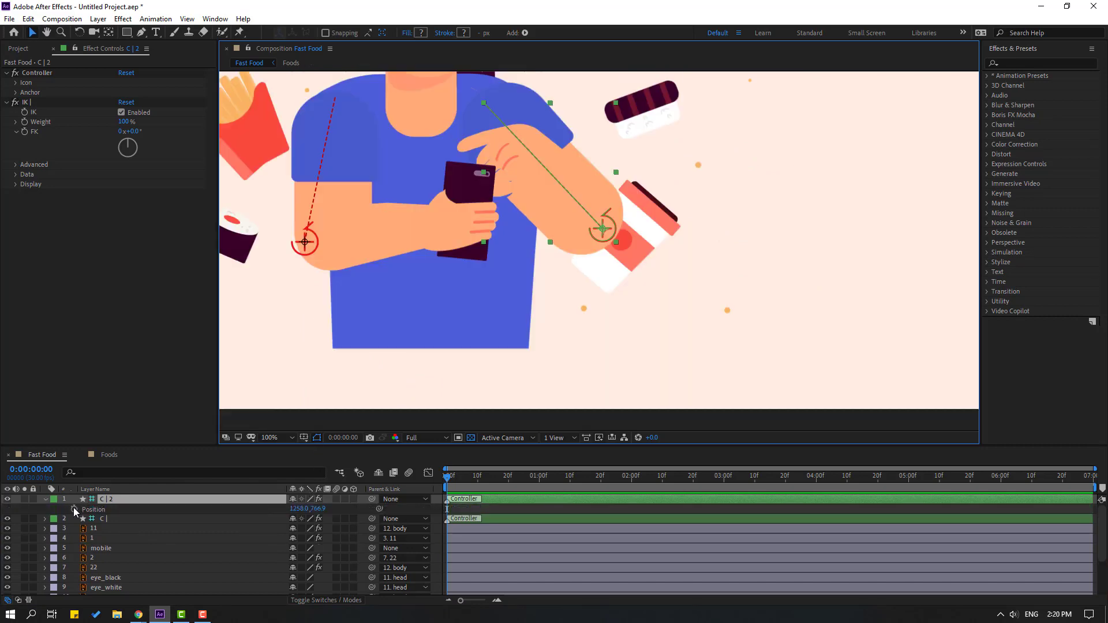
left_click(74, 509)
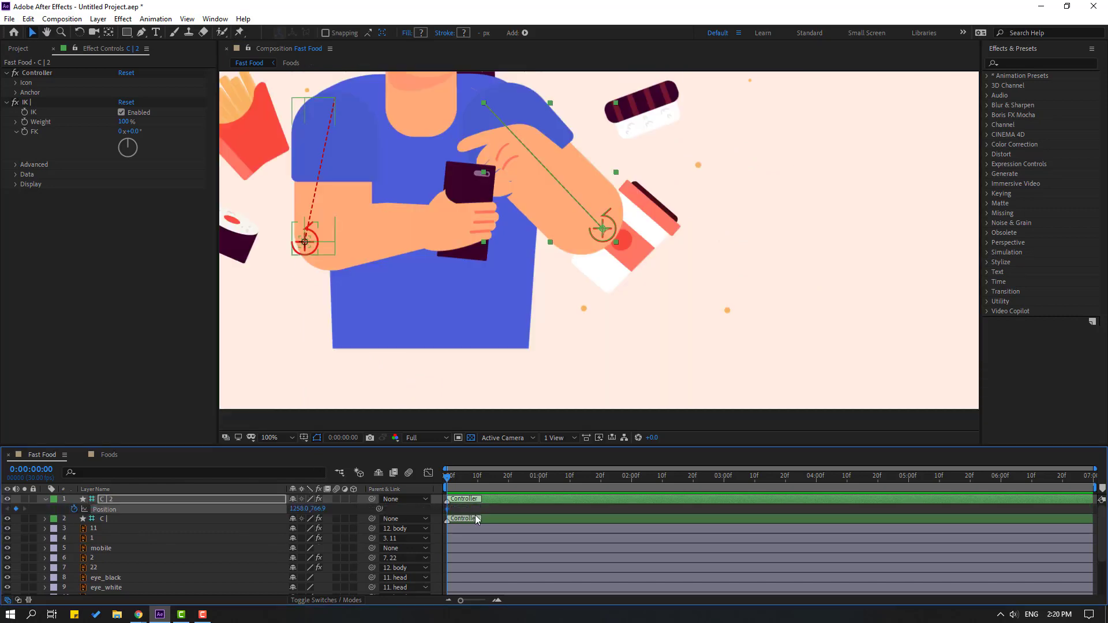
Swing the coffee-side arm controller down to key its frame-10 pose.
left_click(601, 237)
left_click_drag(601, 237, 642, 226)
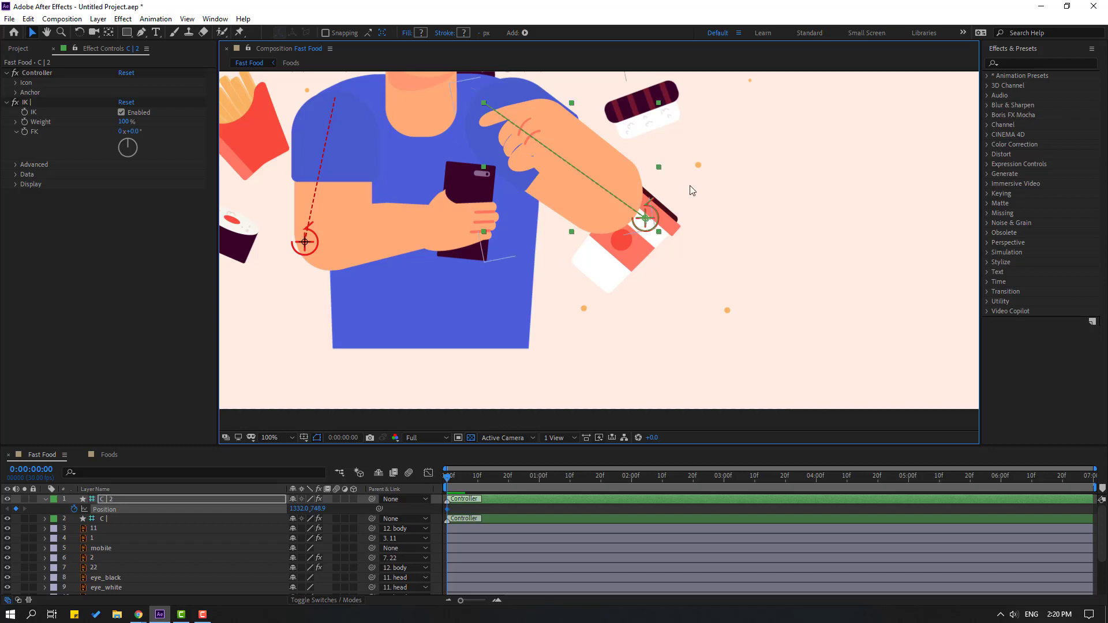
left_click_drag(639, 288, 628, 337)
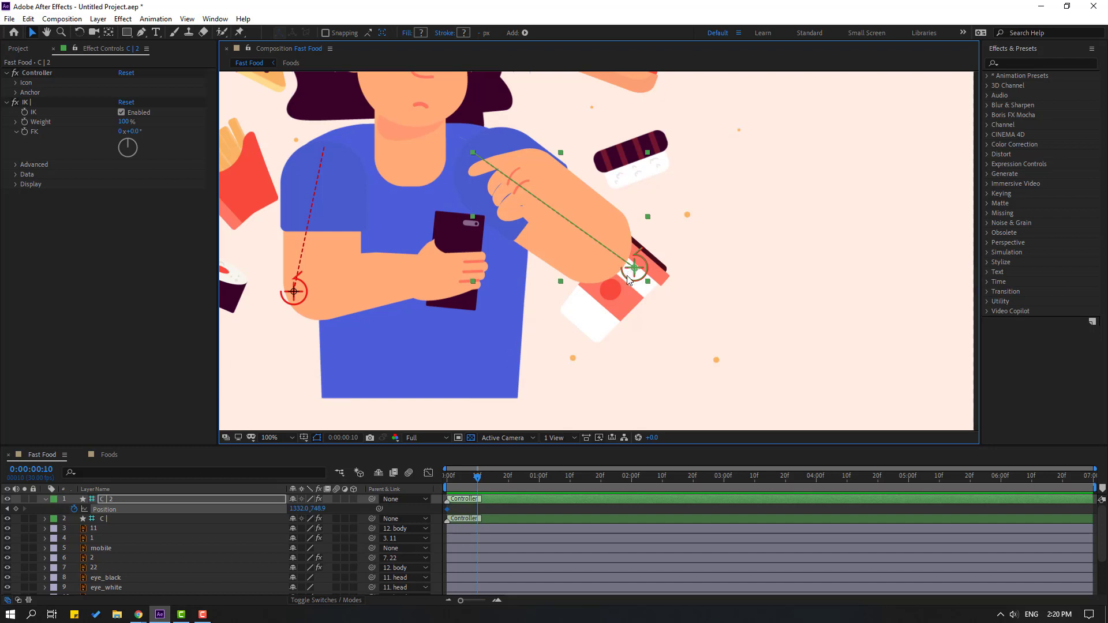
left_click_drag(629, 275, 585, 373)
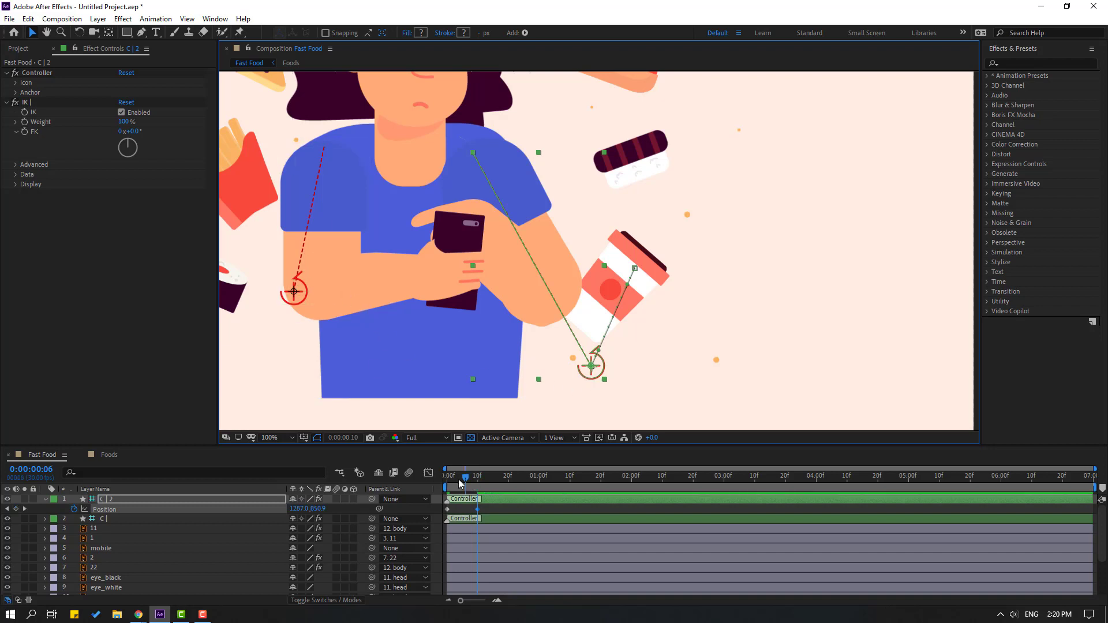
left_click_drag(460, 483, 448, 482)
Key controller C |'s Position at frame 0 and pull that arm slightly left at frame 10.
left_click(294, 292)
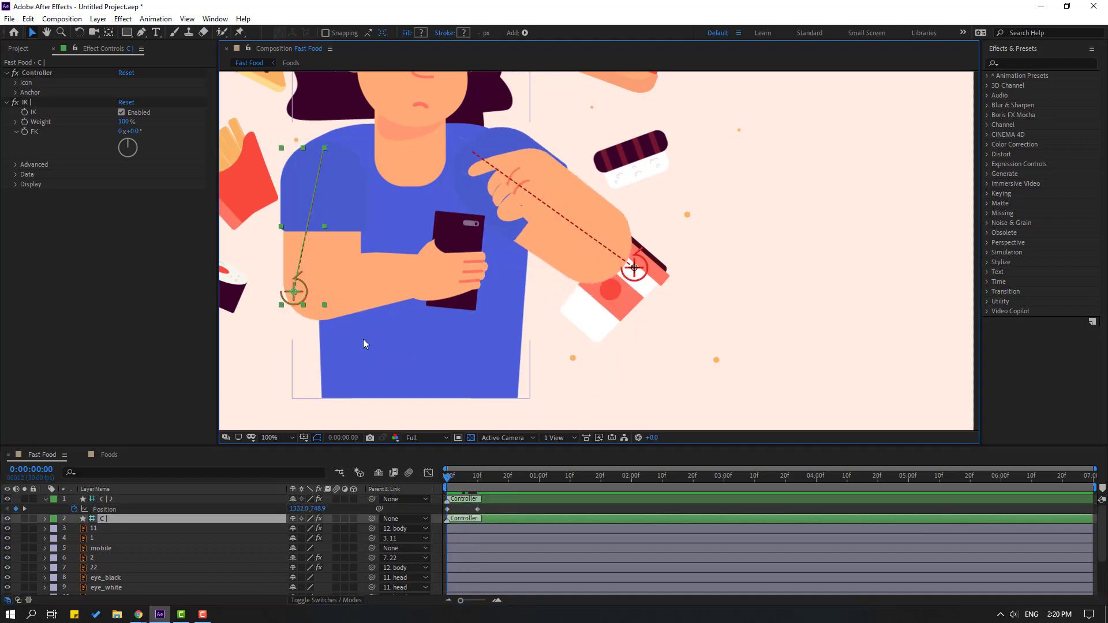
key("p")
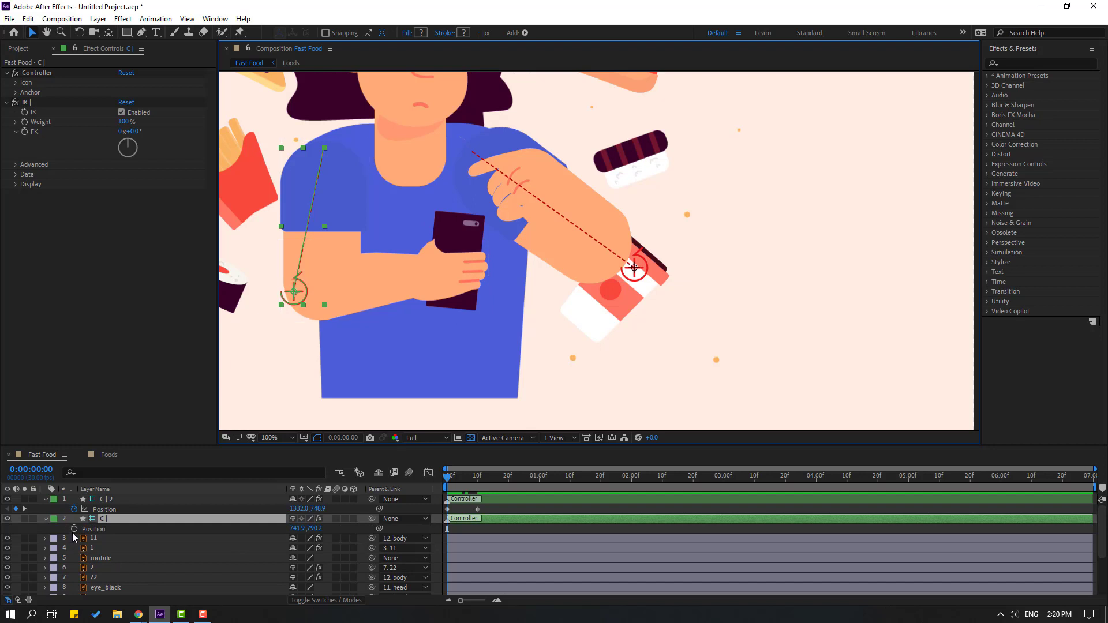
left_click(73, 530)
left_click_drag(451, 480, 477, 480)
left_click_drag(295, 529, 371, 512)
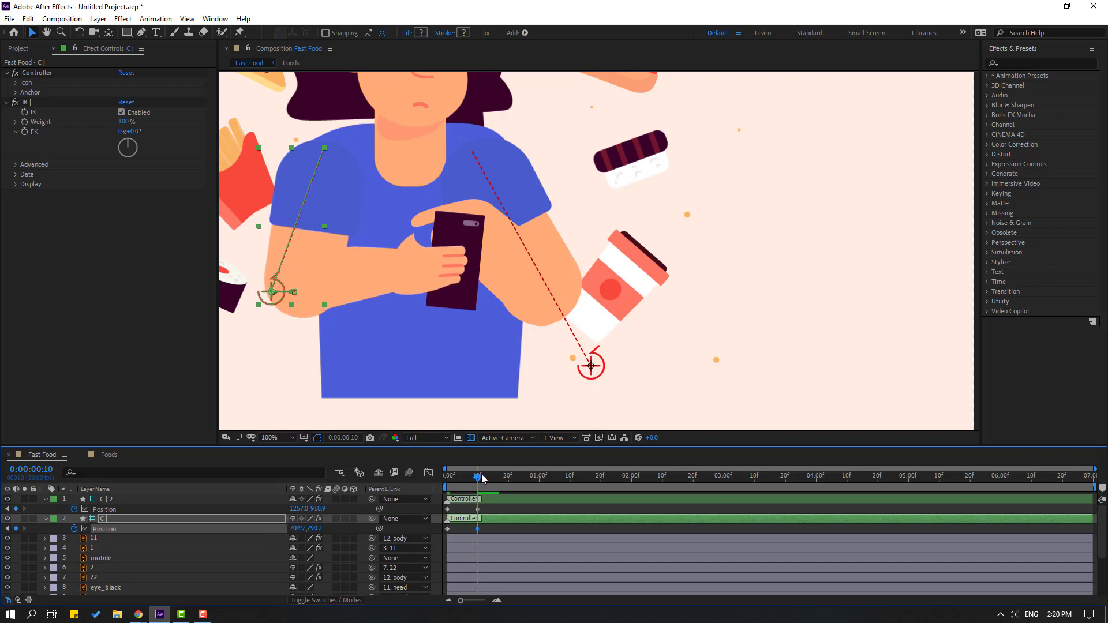
left_click_drag(482, 478, 449, 478)
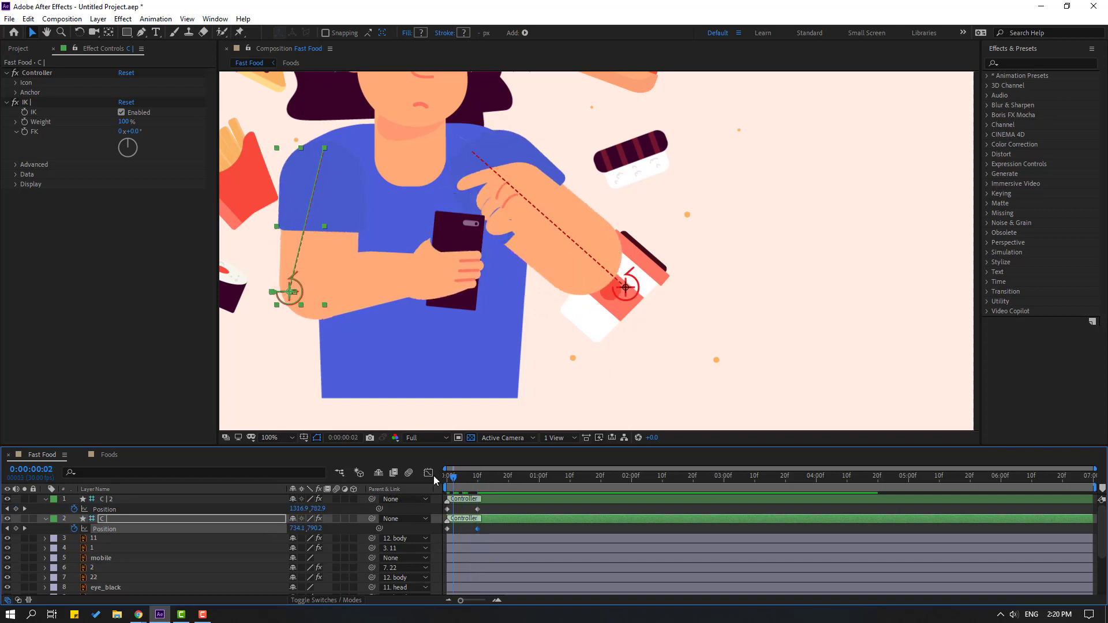
Parent the mobile phone layer to the C | controller.
left_click(100, 559)
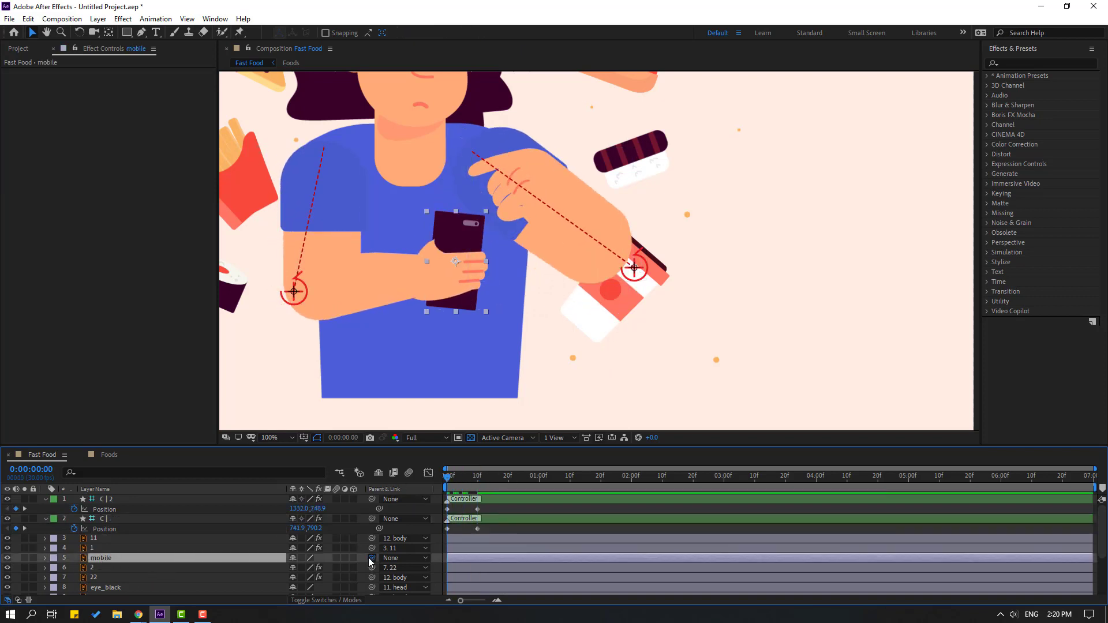
left_click_drag(371, 559, 100, 522)
left_click_drag(449, 477, 486, 481)
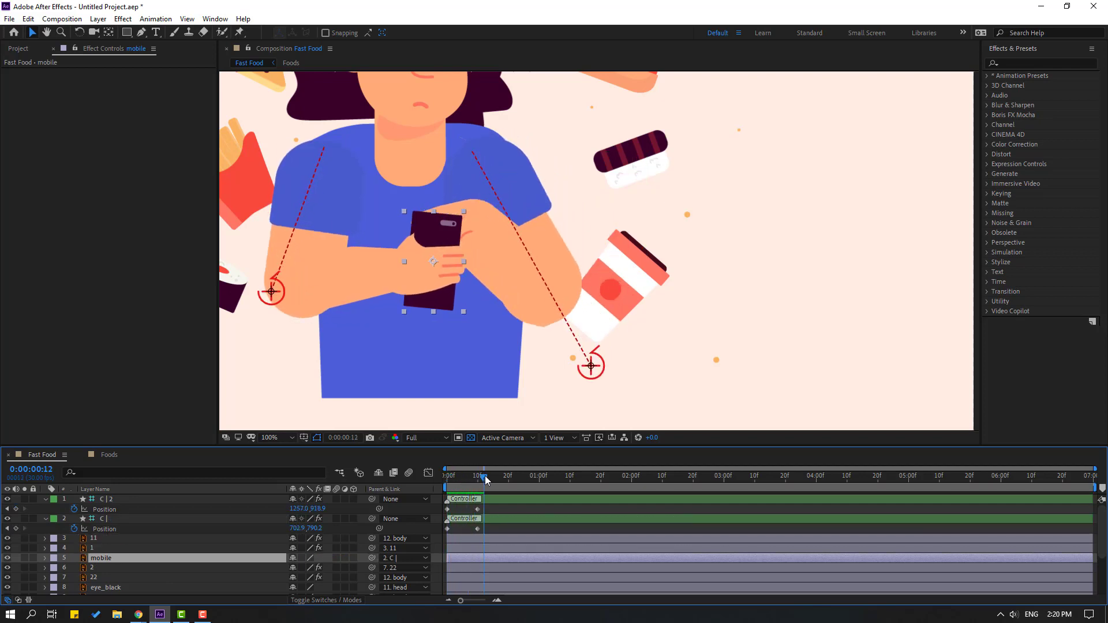
Re-pose the C | arm up and left at frame 10.
left_click(479, 530)
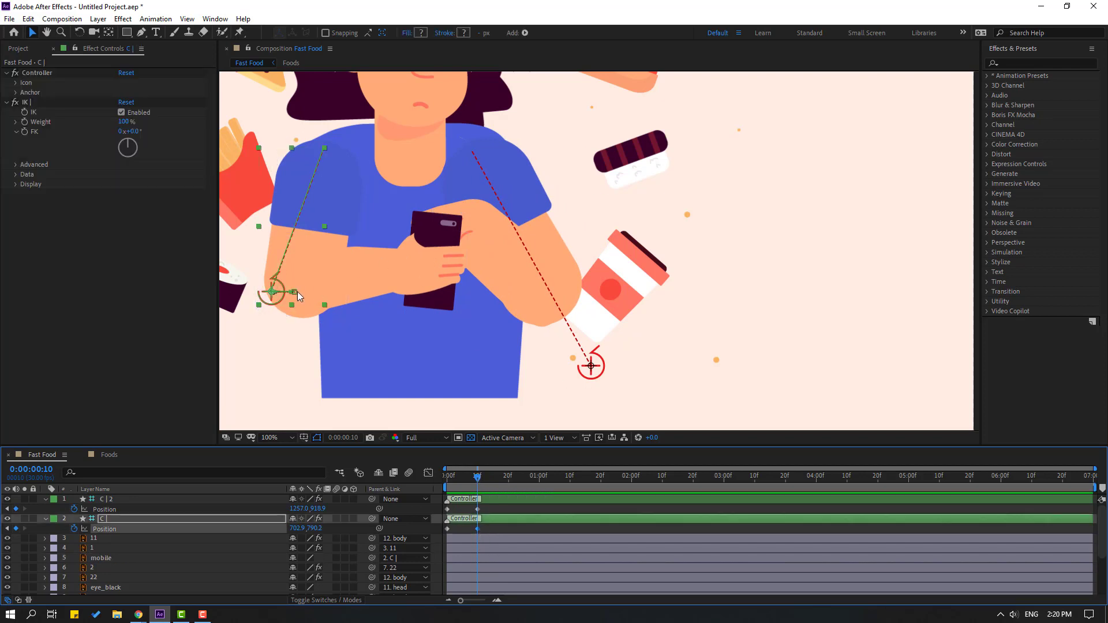
left_click_drag(277, 300, 270, 290)
mouse_move(464, 476)
left_mouse_down()
mouse_move(482, 479)
mouse_move(468, 479)
left_mouse_up()
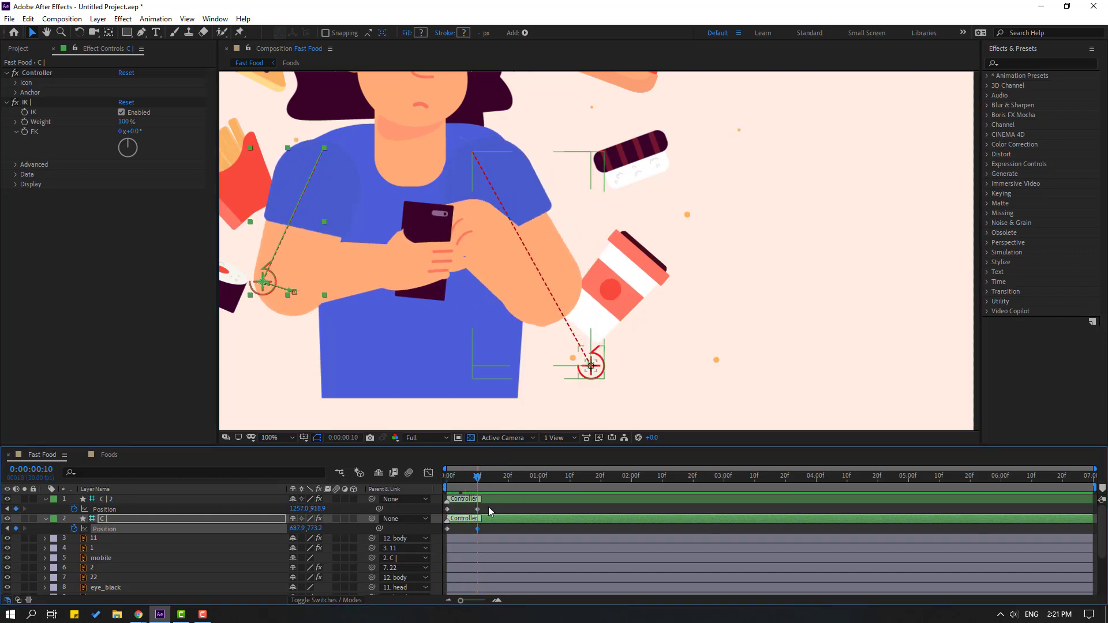
left_click_drag(489, 507, 438, 531)
Apply Easy Ease to both controllers' Position keyframes.
right_click(448, 528)
mouse_move(466, 521)
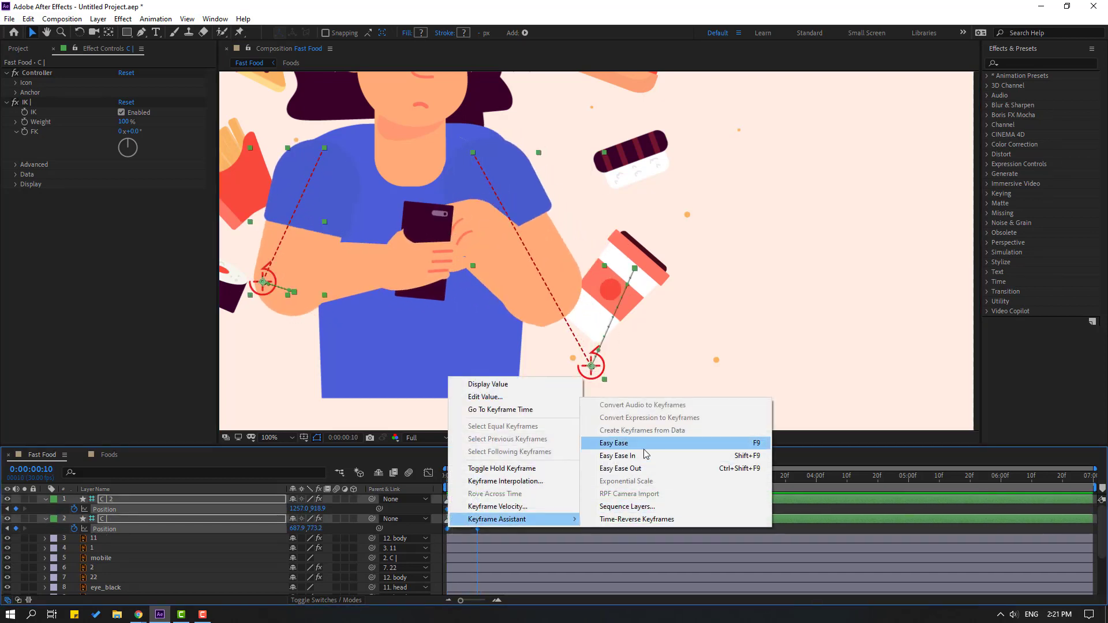
left_click(623, 443)
left_click(526, 510)
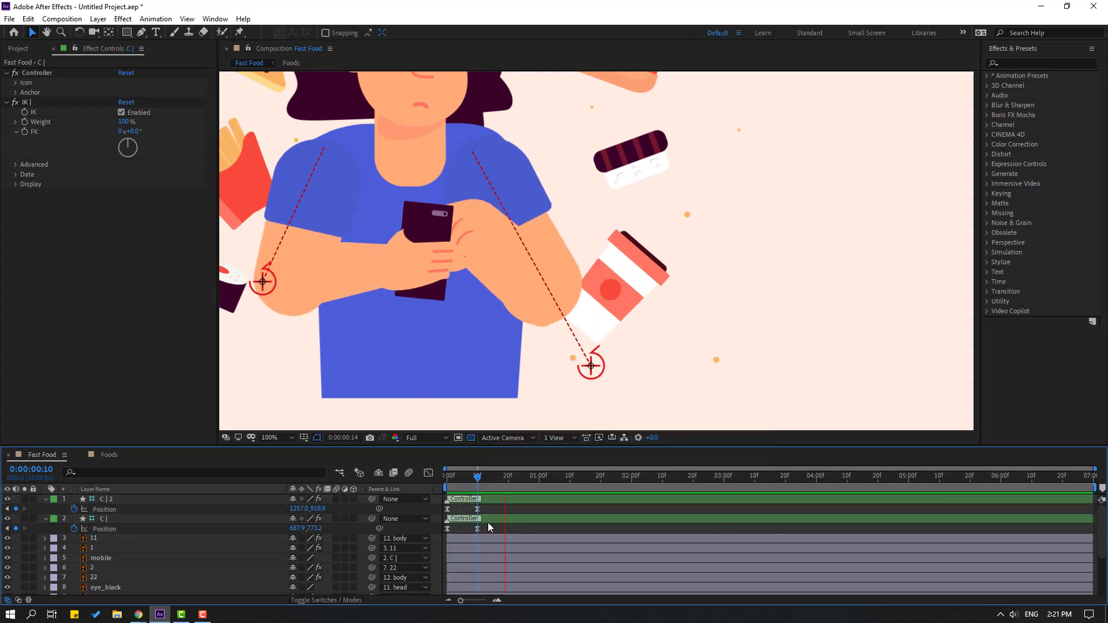
key("space")
Shift the four arm keyframes later, moving the C | keys slightly earlier to stagger the arms.
left_click_drag(487, 506, 483, 530)
left_click(512, 508)
left_click(512, 530)
key("space")
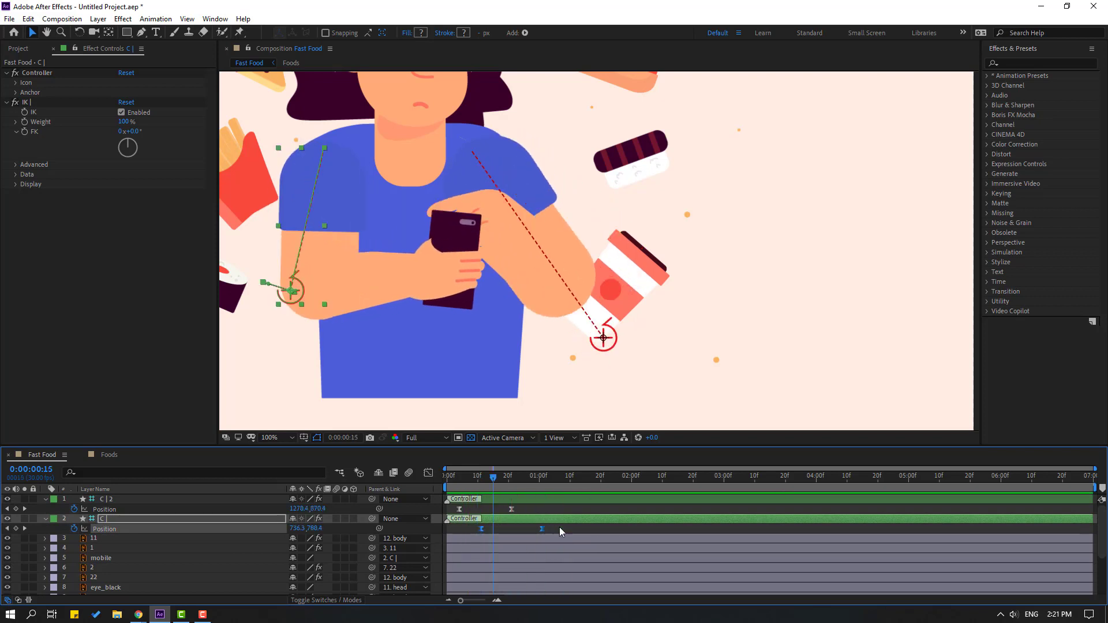
left_click_drag(559, 528, 469, 530)
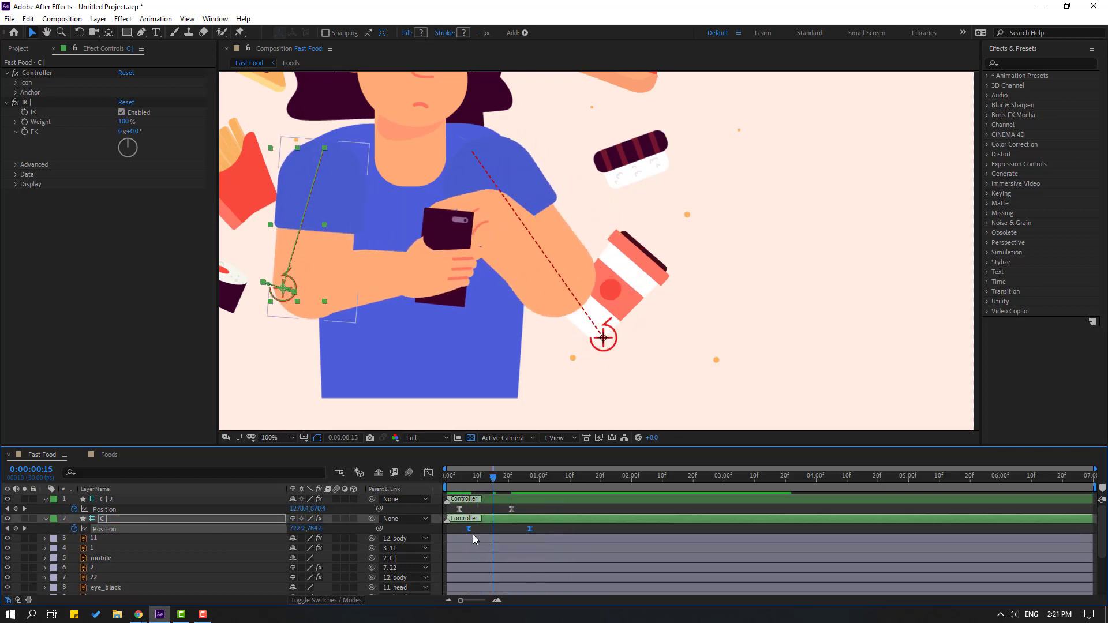
key("space")
key("space")
left_click_drag(494, 478, 546, 483)
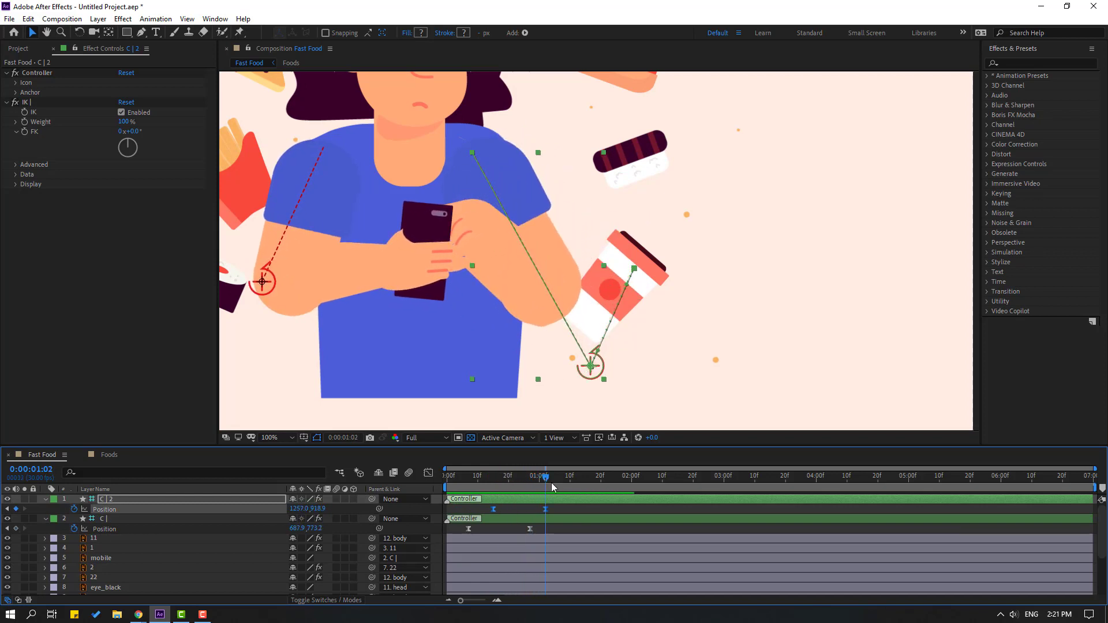
Key C | 2 at 1:06, then pose the cup-side arm up and right through 1:29.
left_click(560, 510)
left_click(557, 476)
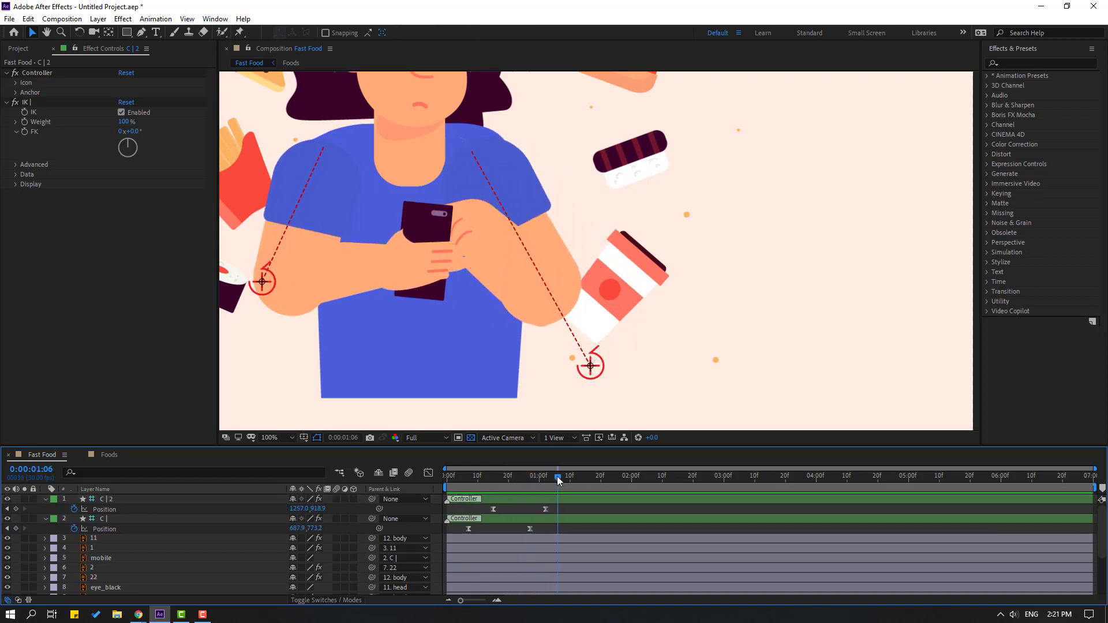
left_click(16, 509)
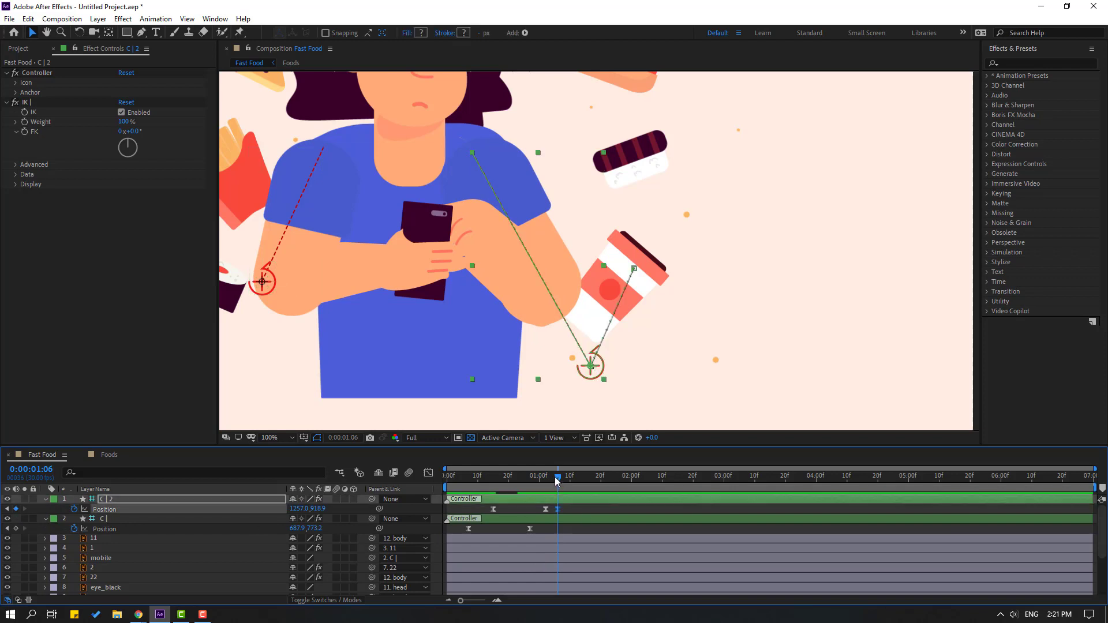
left_click(570, 477)
left_click_drag(571, 480, 579, 481)
left_click_drag(587, 376, 611, 364)
left_click(607, 477)
left_click(628, 477)
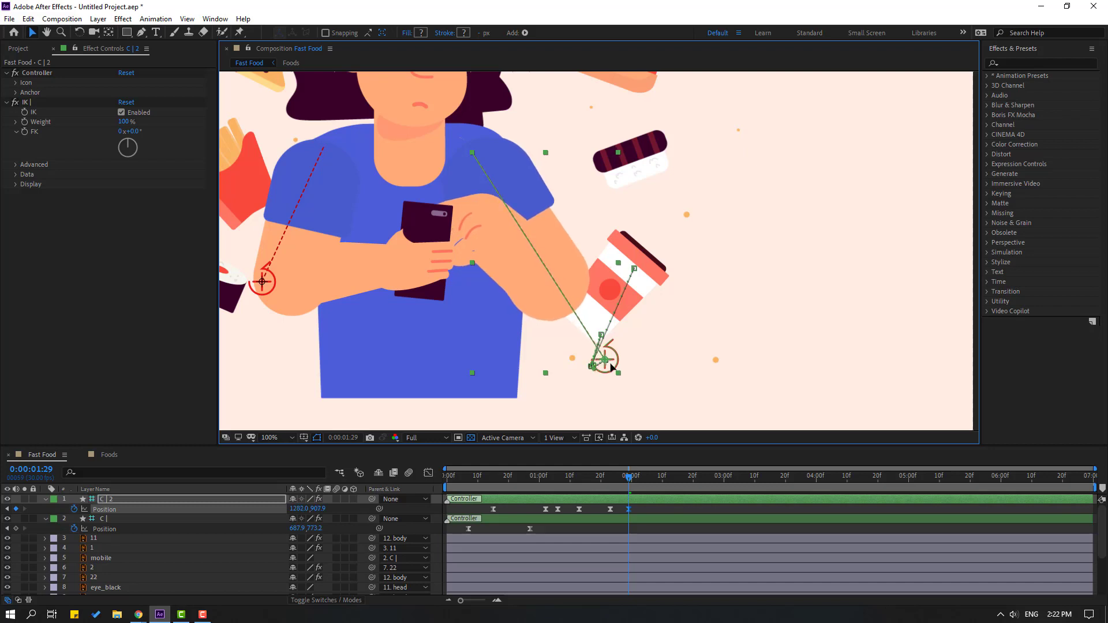
Add cup-side arm poses from 2:00 to 2:22 and play back the animation.
left_click_drag(601, 478, 633, 476)
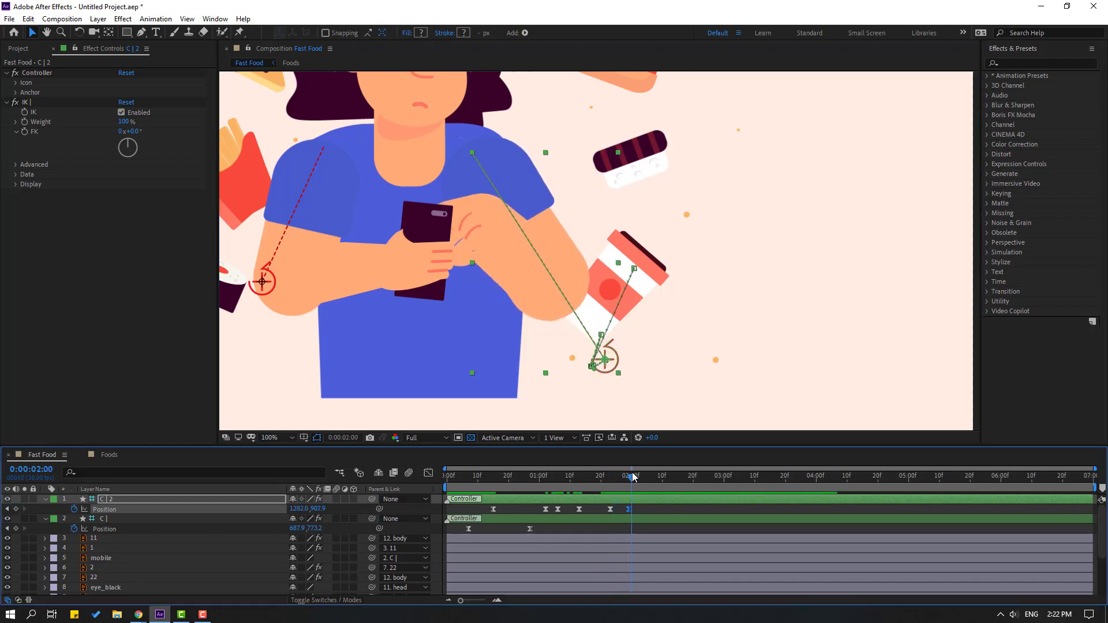
mouse_move(607, 370)
left_mouse_down()
mouse_move(604, 396)
mouse_move(623, 378)
left_mouse_up()
left_click(662, 477)
left_click_drag(676, 478, 692, 482)
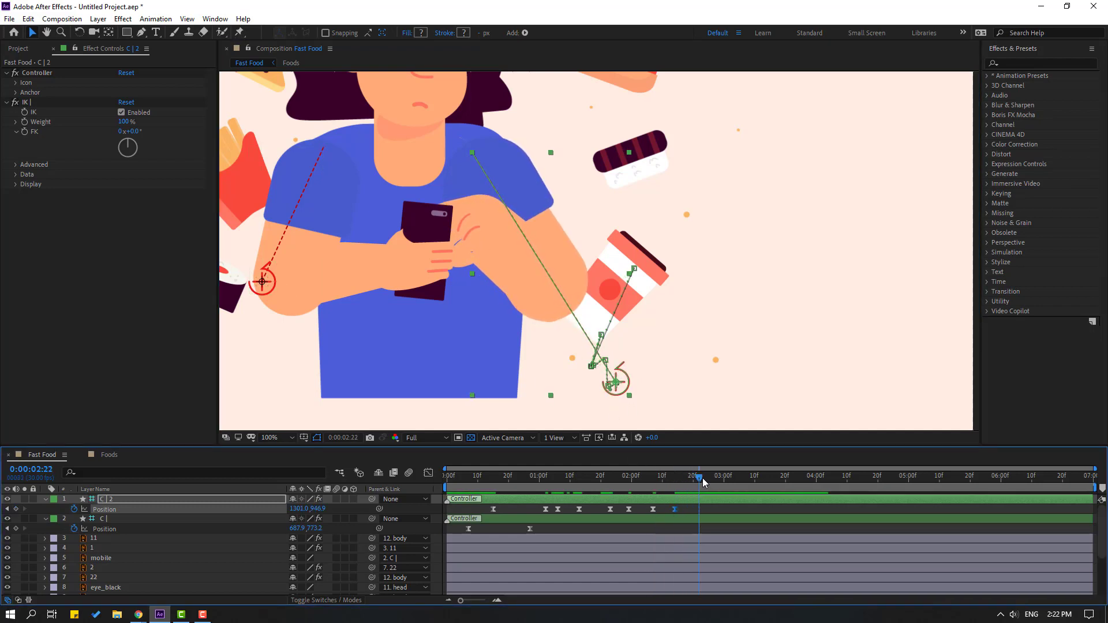
left_click_drag(627, 381, 620, 383)
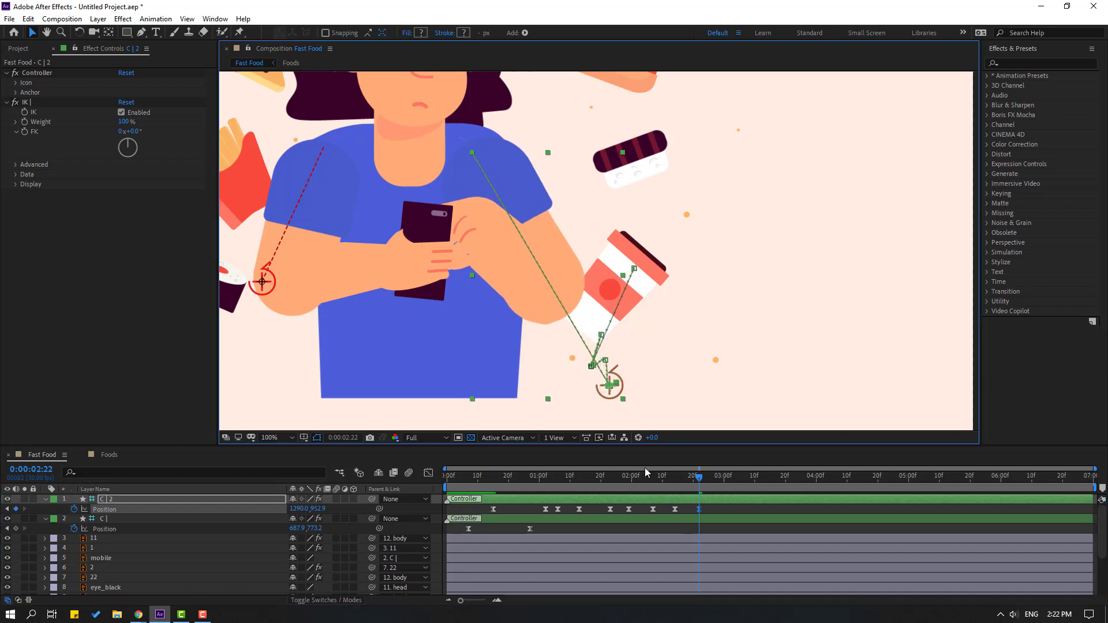
left_click_drag(646, 469, 702, 482)
key("space")
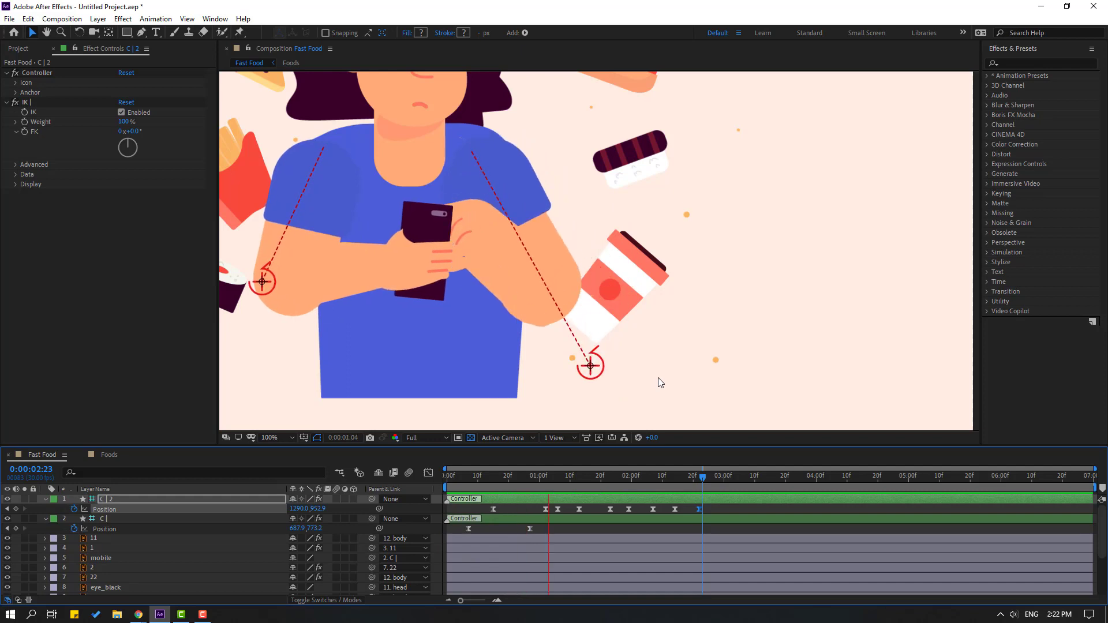
Replay the current arm animation to review it before adding poses.
key("space")
scroll(438, 290, "down", 1)
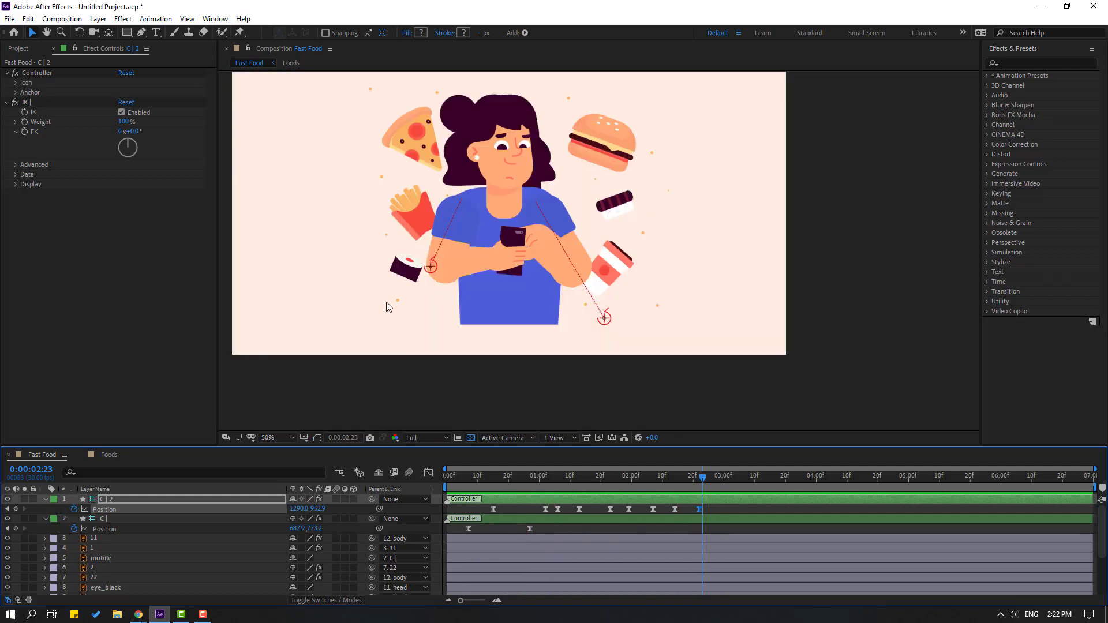
key("space")
scroll(588, 305, "up", 2)
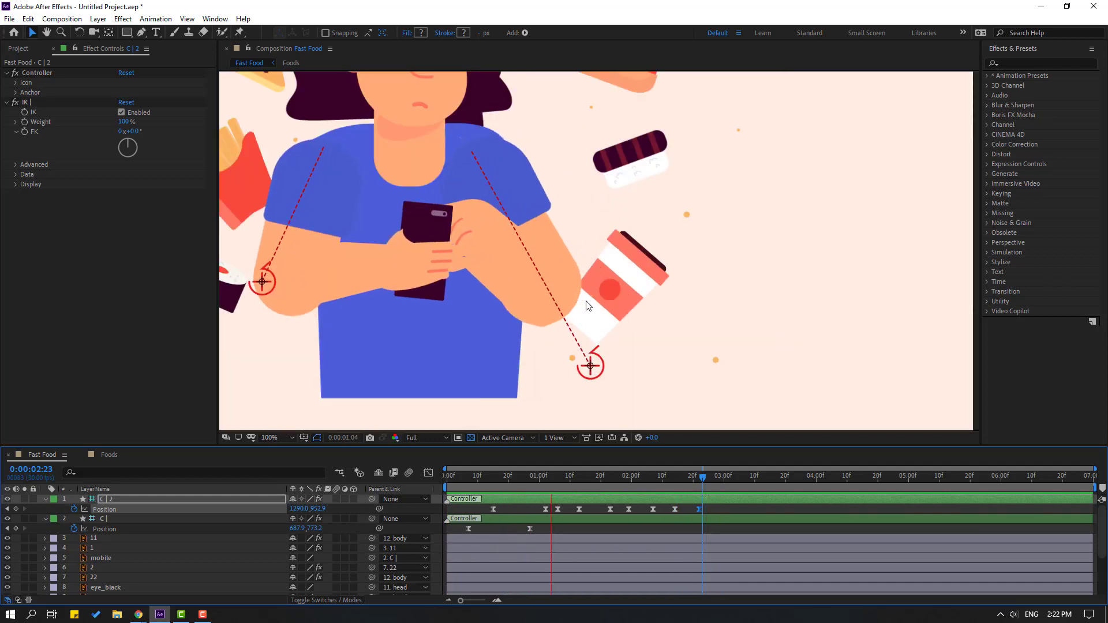
key("space")
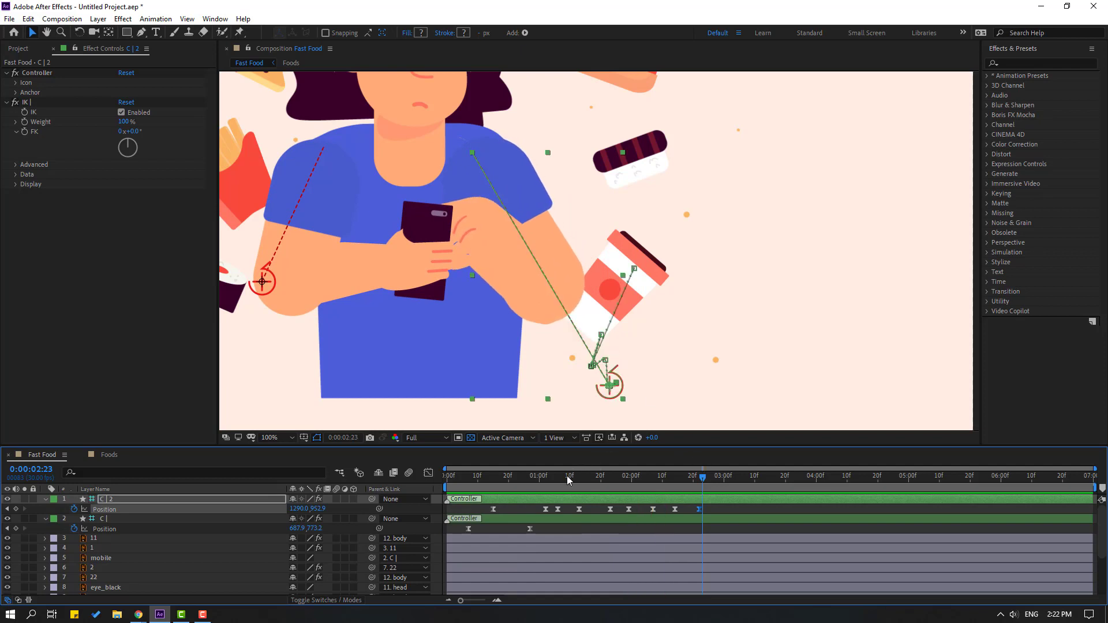
Key the C | arm controller's Position at 1:09, 1:17, 2:09 and 2:21 with new arm poses.
left_click(568, 479)
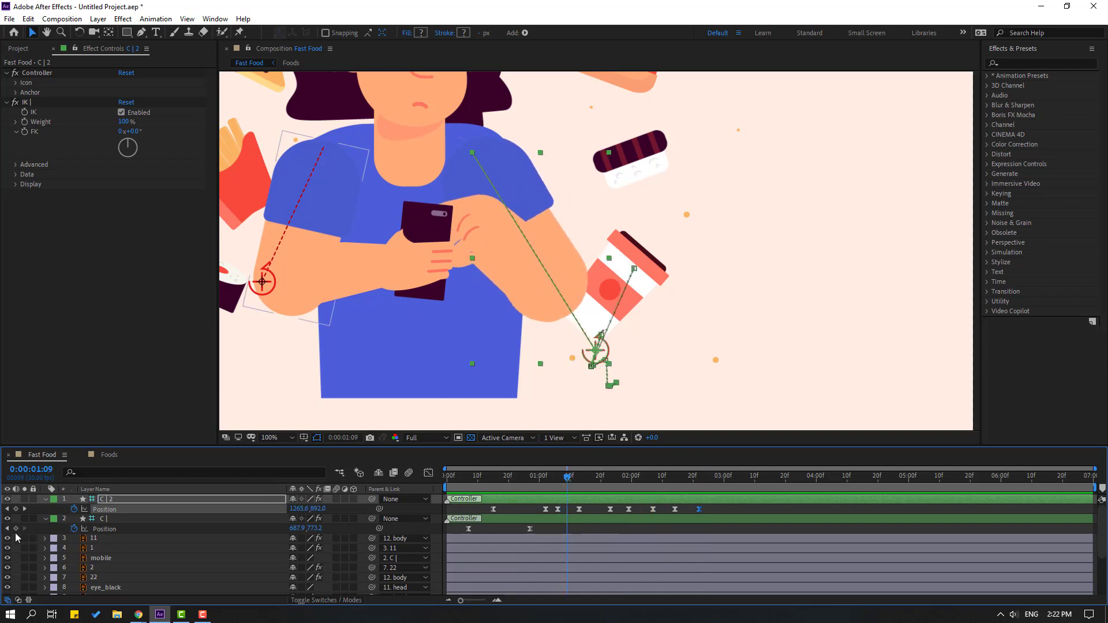
left_click(16, 528)
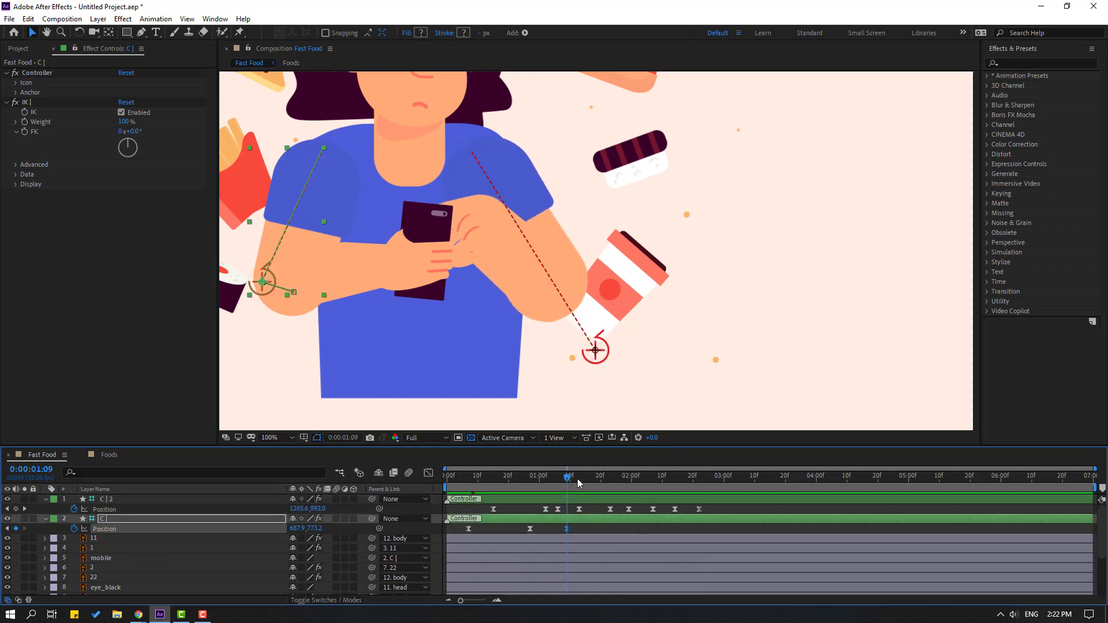
left_click_drag(579, 482, 591, 480)
left_click_drag(268, 291, 269, 281)
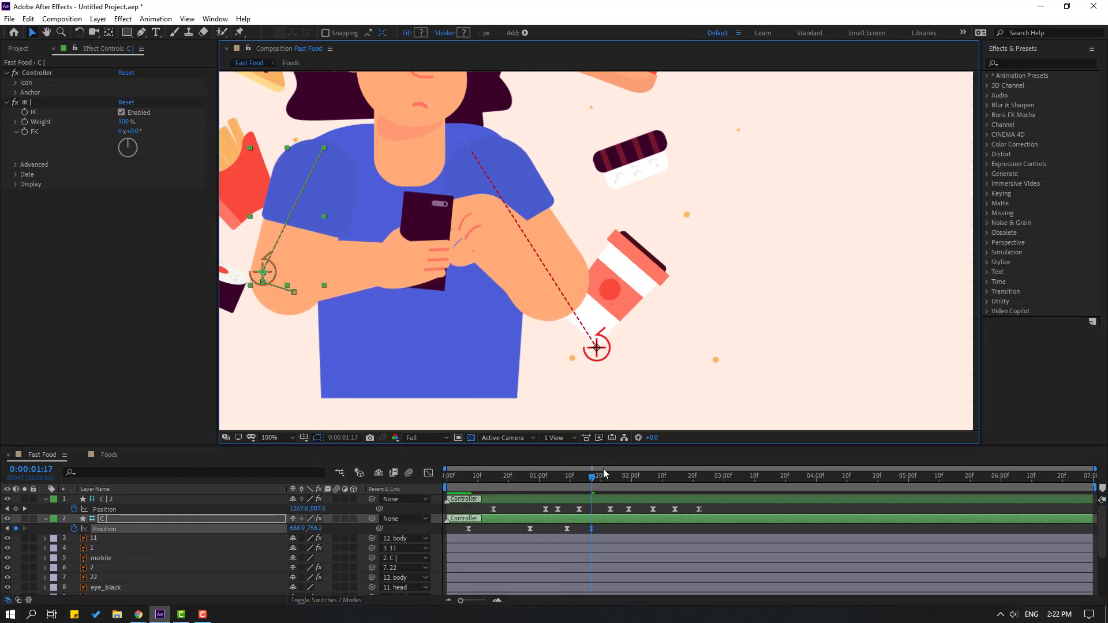
left_click_drag(605, 474, 660, 477)
left_click_drag(274, 281, 284, 281)
left_click_drag(600, 483, 696, 480)
left_click_drag(284, 283, 279, 283)
Preview the whole animation to check both arms now finish together.
scroll(600, 261, "down", 2)
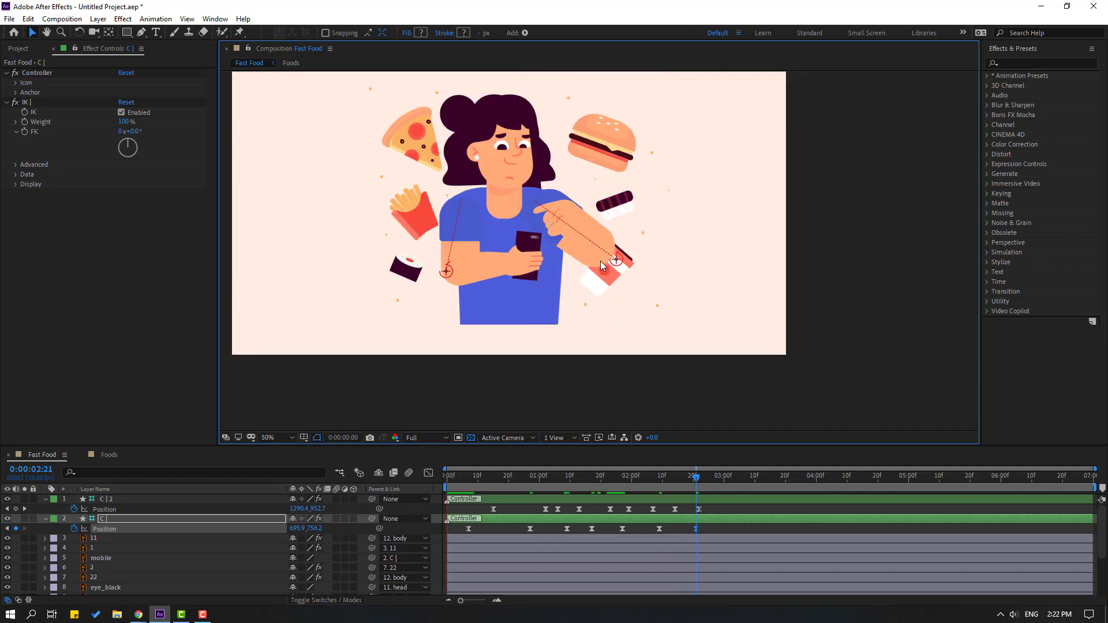
key("space")
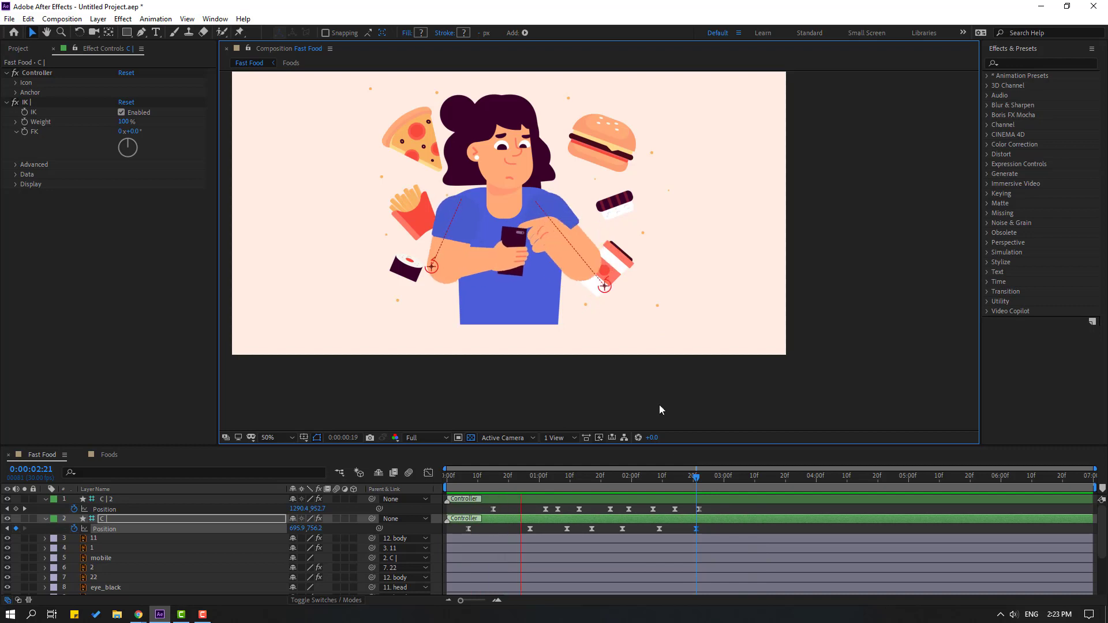
left_click(615, 483)
left_click_drag(617, 485, 396, 520)
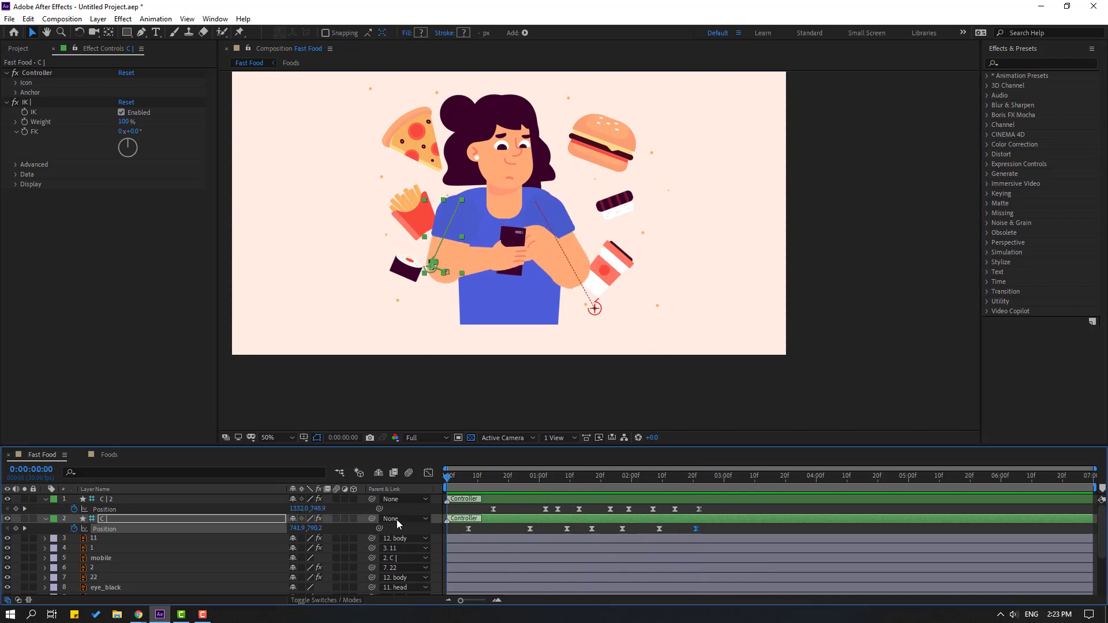
scroll(187, 561, "down", 2)
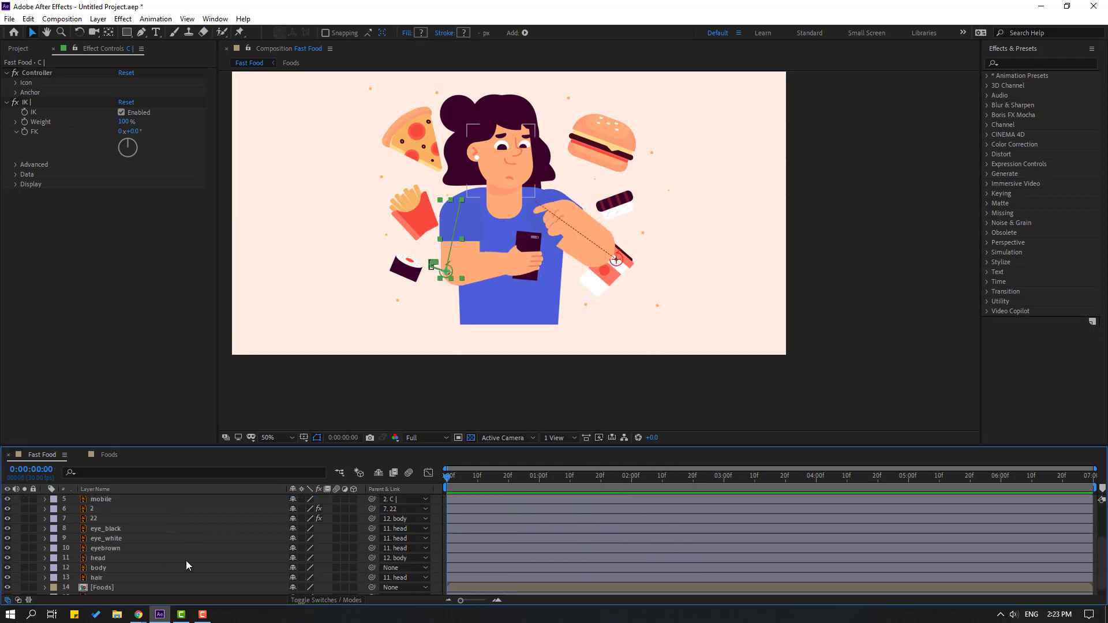
Move the body layer's anchor point down to its bottom edge.
left_click(101, 570)
left_click(25, 568)
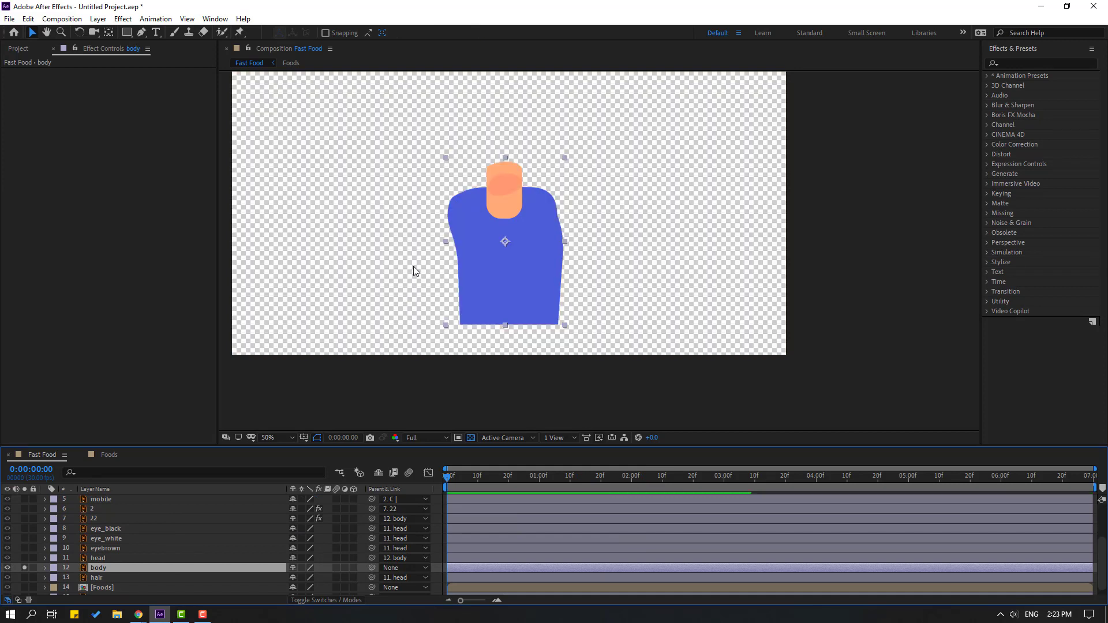
left_click(108, 33)
left_click_drag(503, 243, 509, 321)
left_click(31, 33)
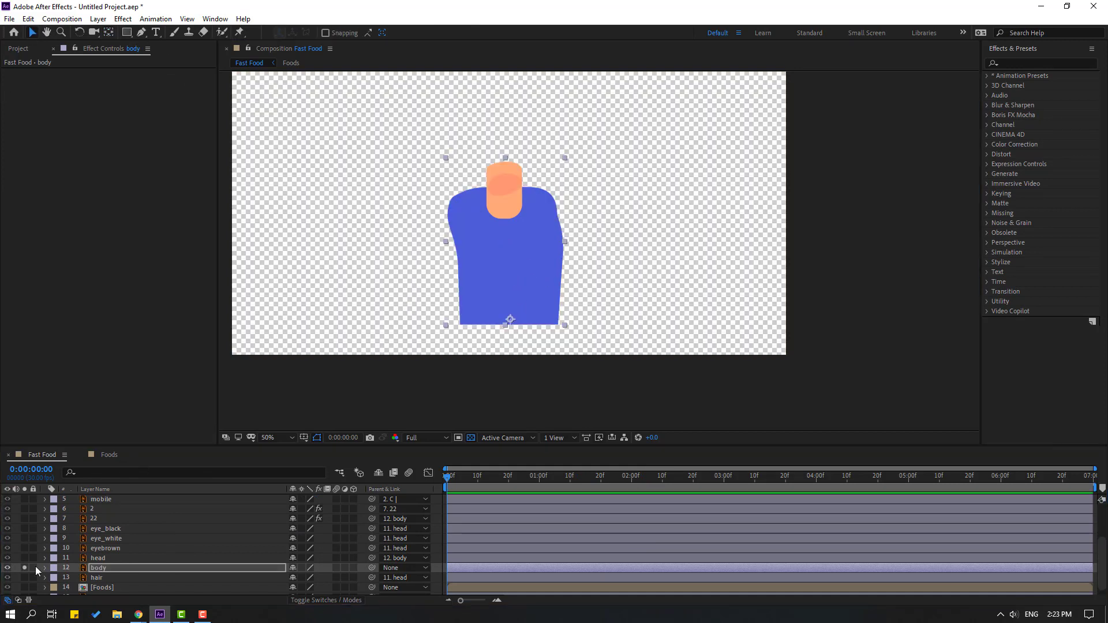
left_click(24, 568)
scroll(505, 525, "up", 1)
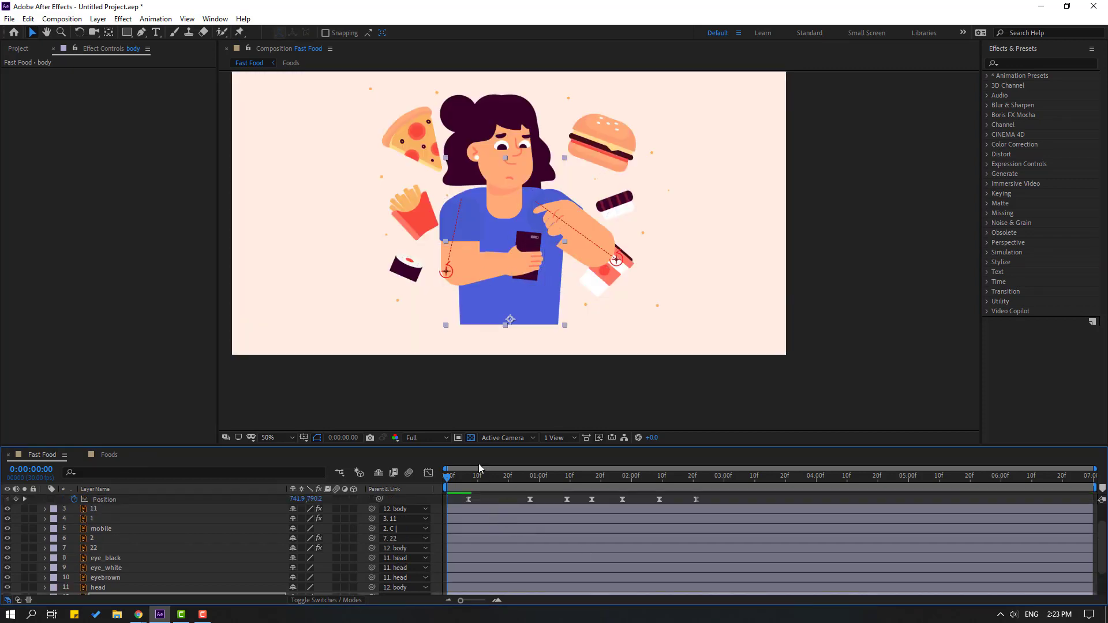
left_click_drag(479, 444, 479, 396)
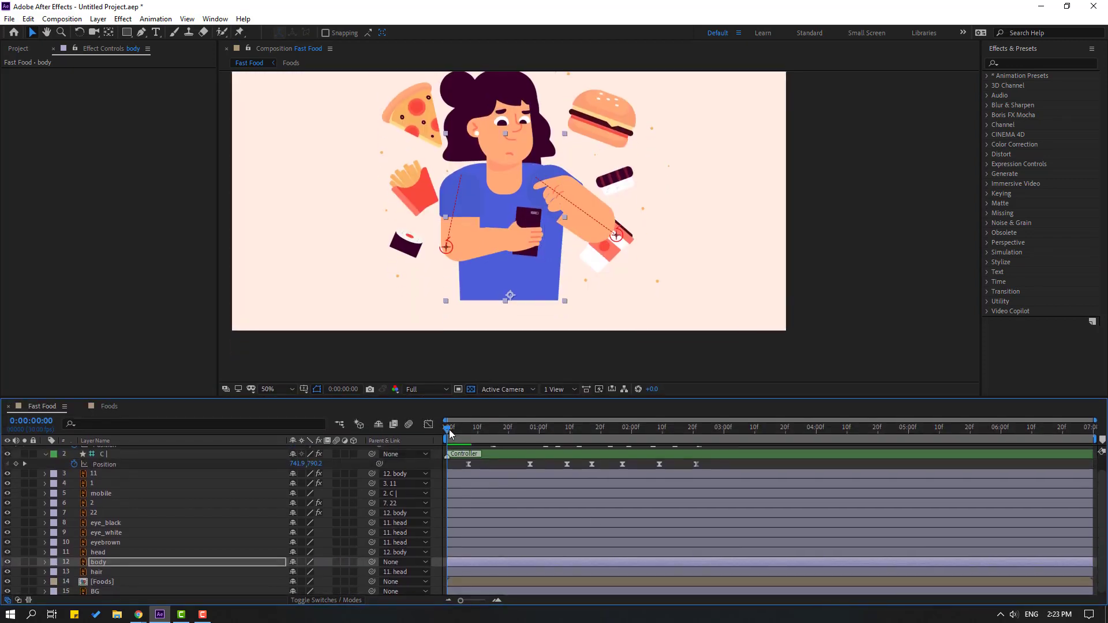
Keyframe body Rotation from 0° at 0:07 to -3° at 0:27, with Easy Ease.
left_click(468, 429)
key("r")
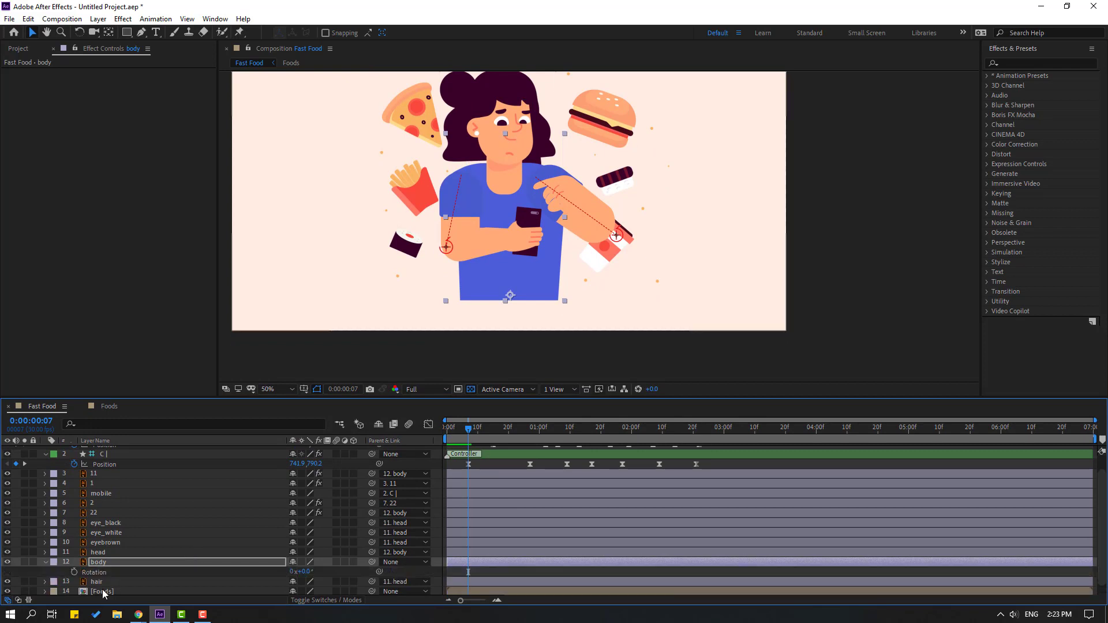
left_click(75, 572)
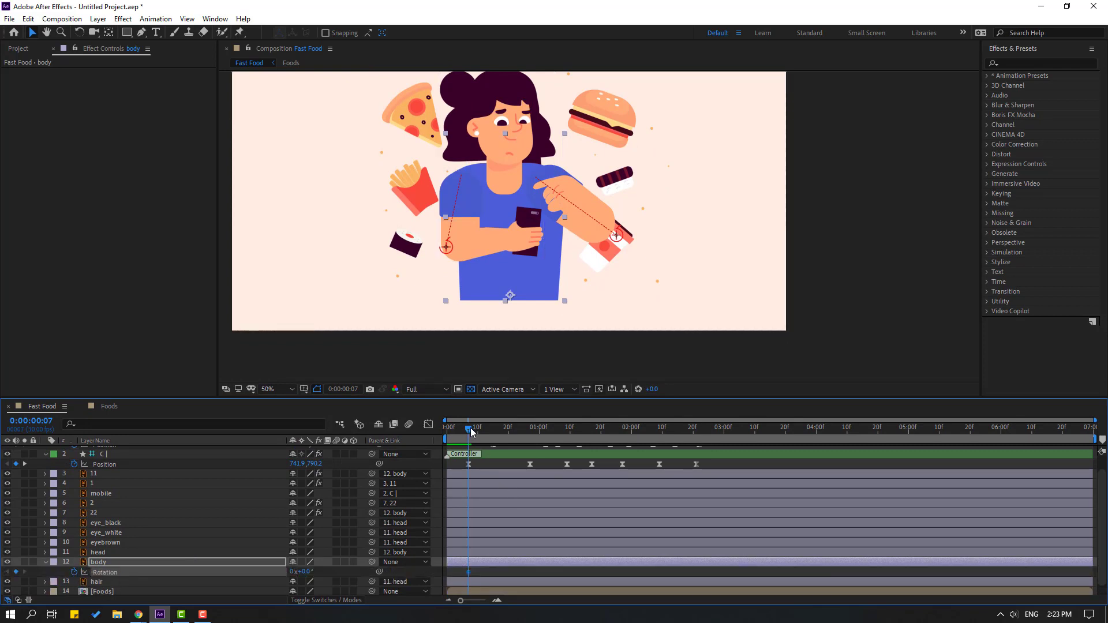
left_click_drag(472, 432, 529, 428)
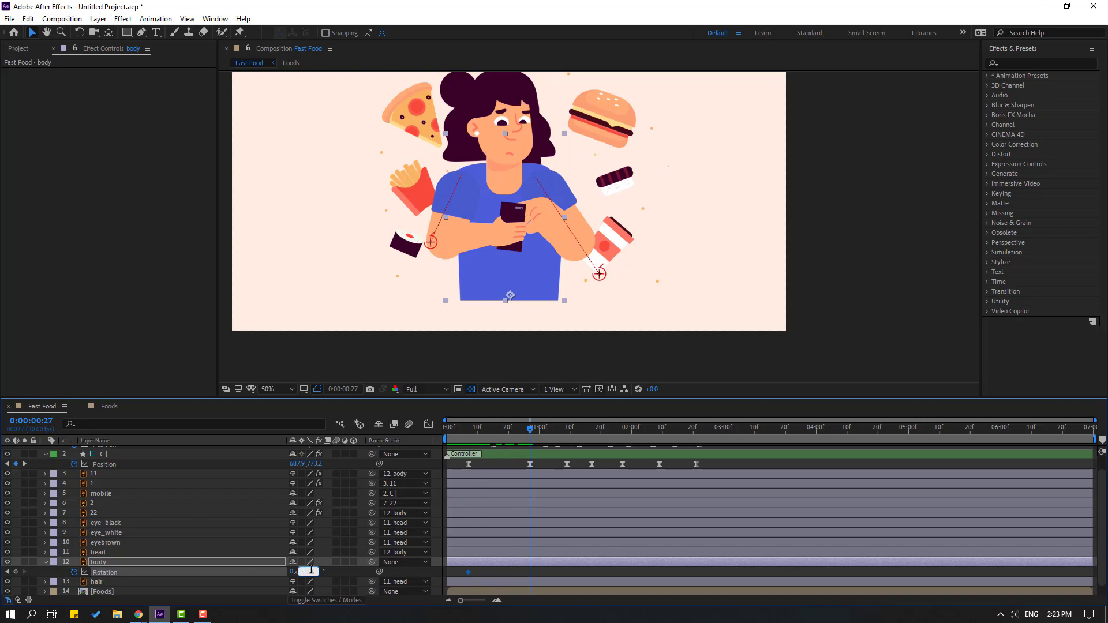
left_click_drag(311, 570, 312, 571)
left_click_drag(460, 430, 531, 441)
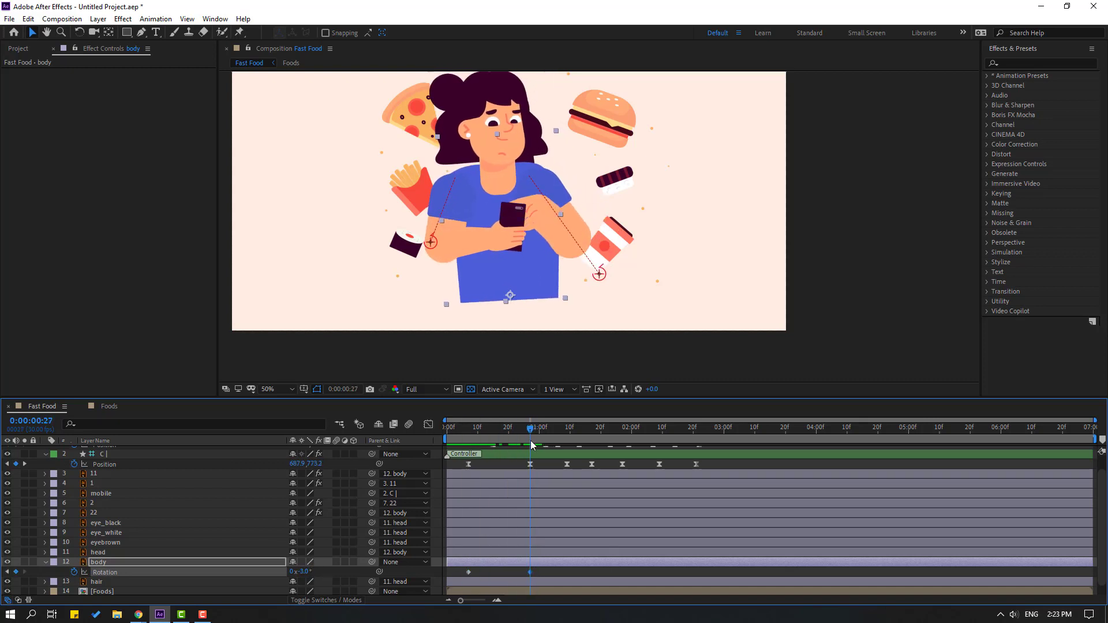
right_click(469, 572)
mouse_move(531, 562)
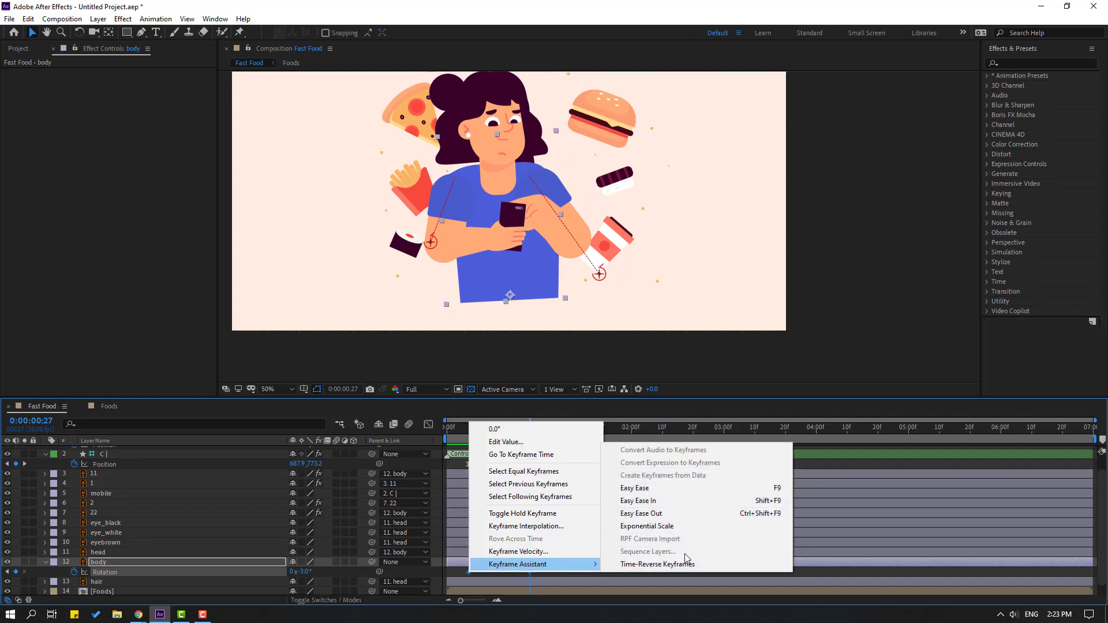
left_click(666, 487)
Add body rotation keys of 1° near one second, -2° at 1:20, and 0° at 2:22.
key("space")
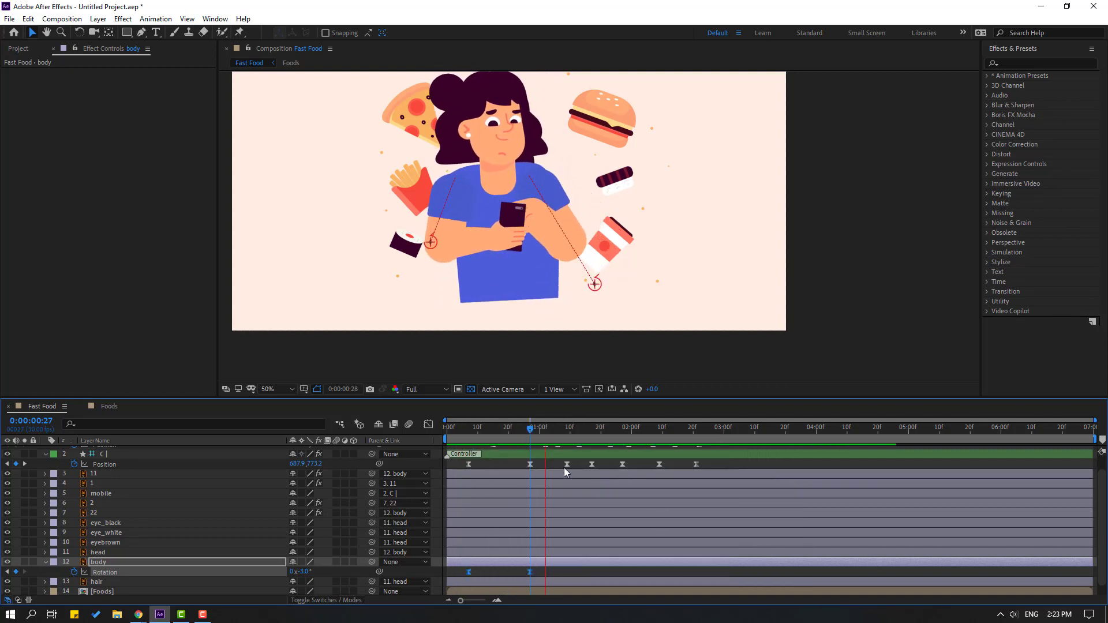
left_click_drag(527, 429, 582, 435)
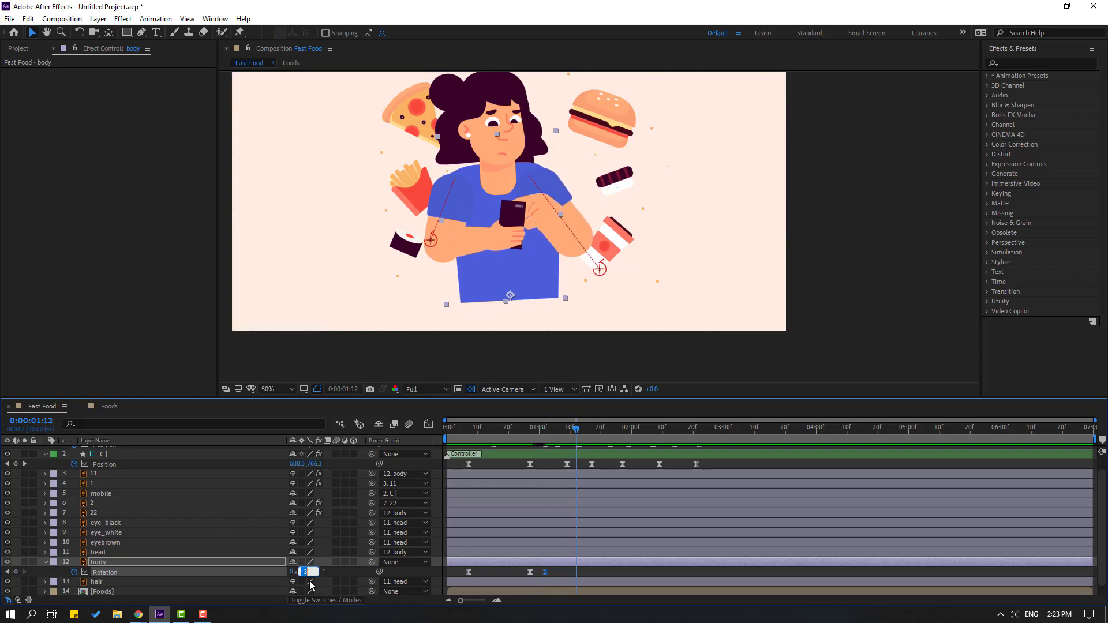
key("Return")
left_click_drag(526, 427, 635, 437)
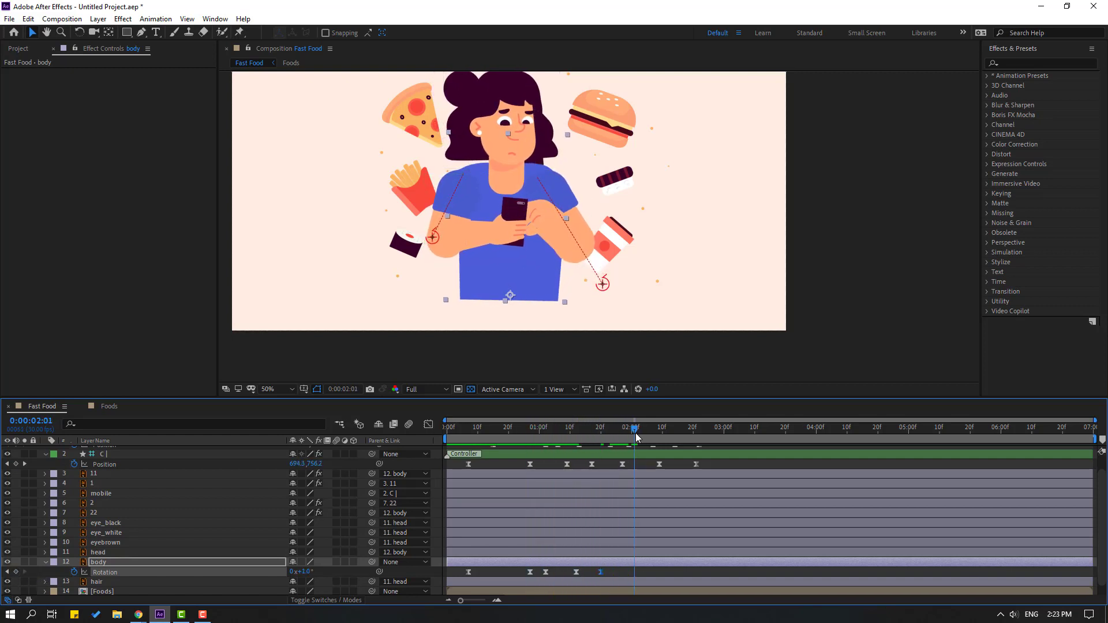
left_click(310, 578)
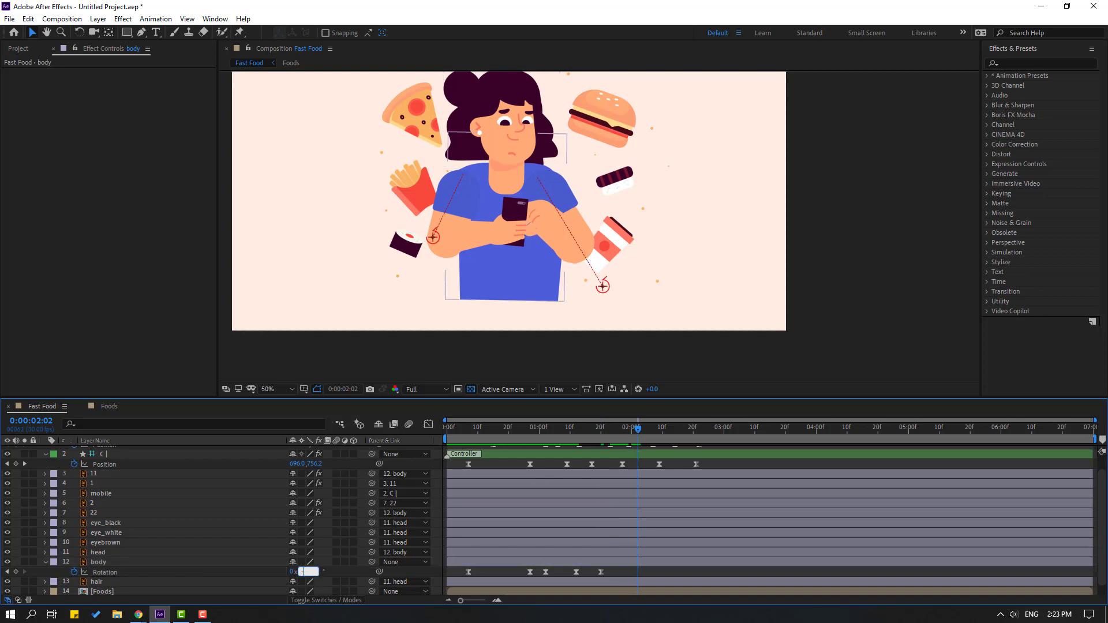
type("-2")
key("Return")
left_click_drag(643, 428, 663, 434)
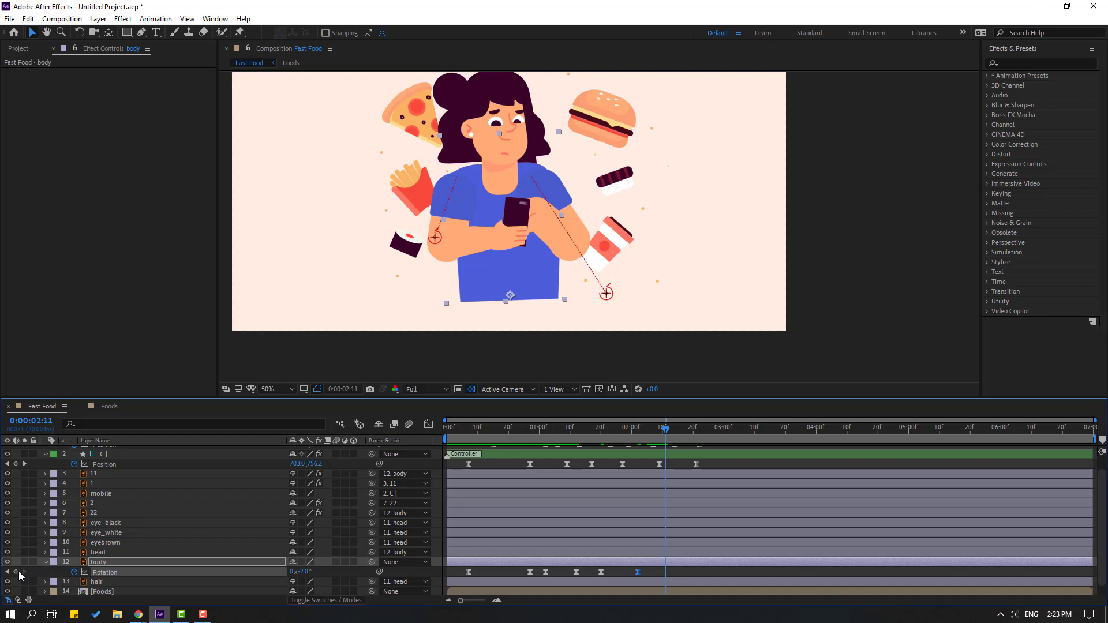
left_click_drag(674, 431, 706, 431)
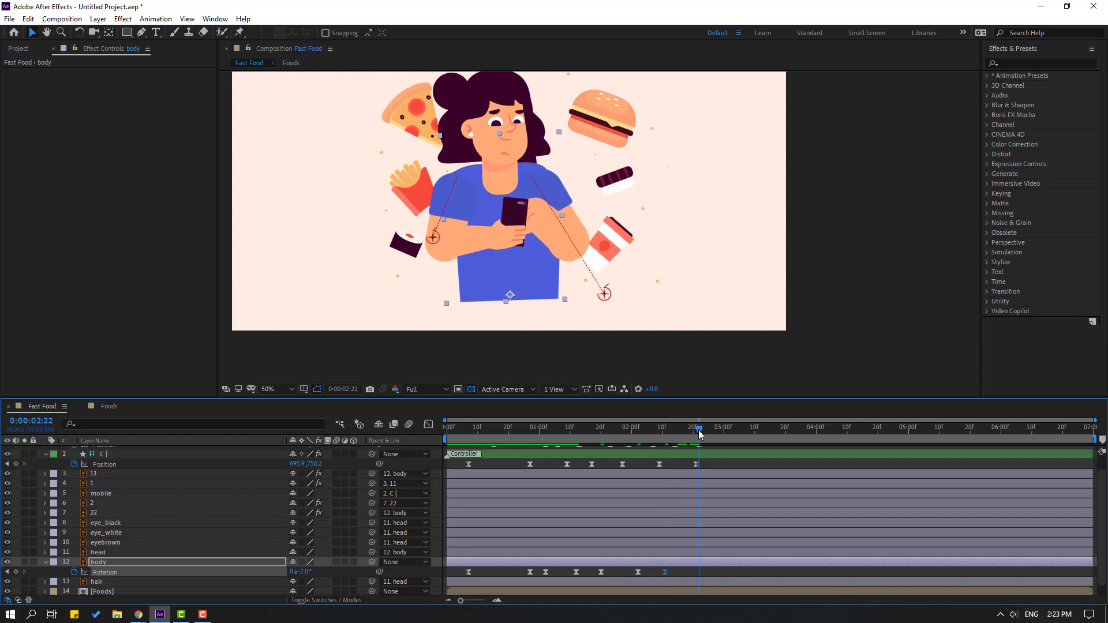
key("Return")
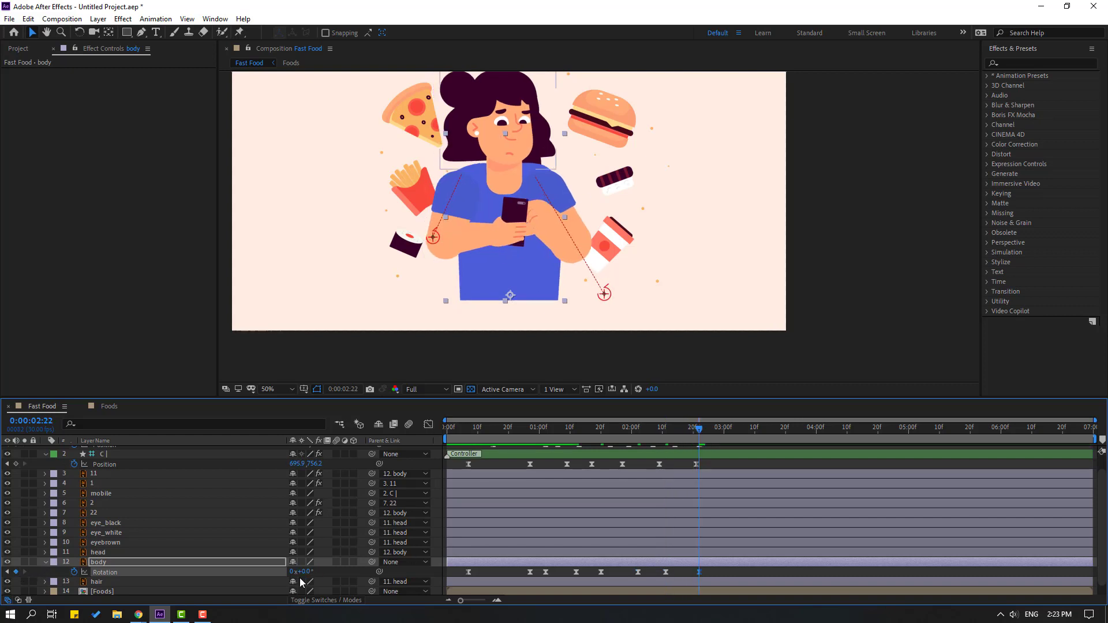
left_click_drag(503, 430, 462, 442)
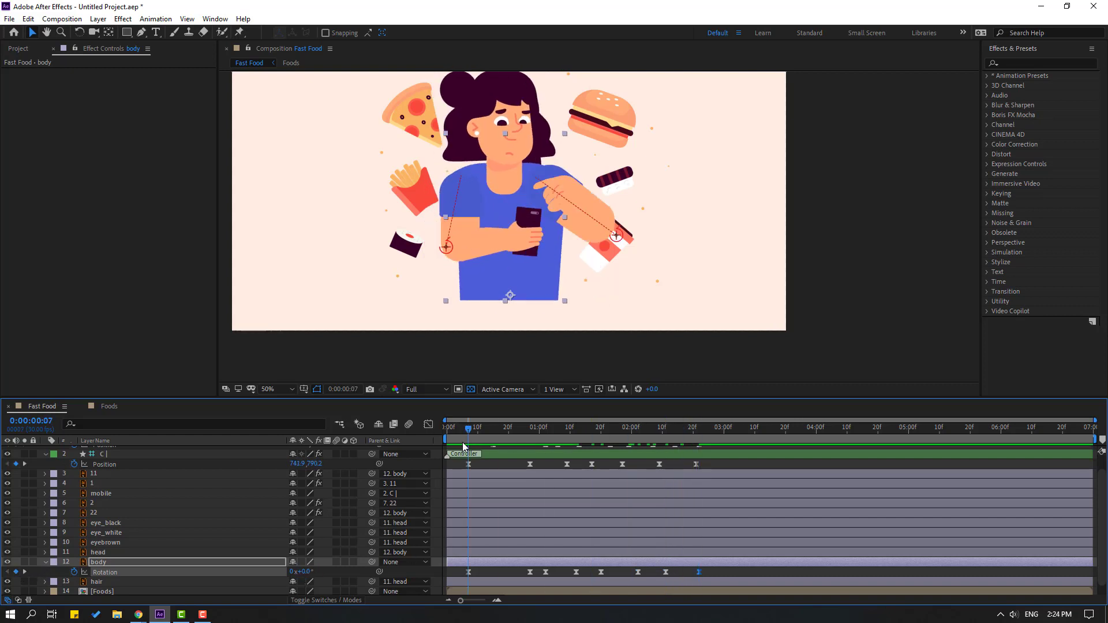
Keyframe body Position Y at 955.1, 969.1 and back to 955.1, then apply Easy Ease.
left_click(110, 564)
key("shift+p")
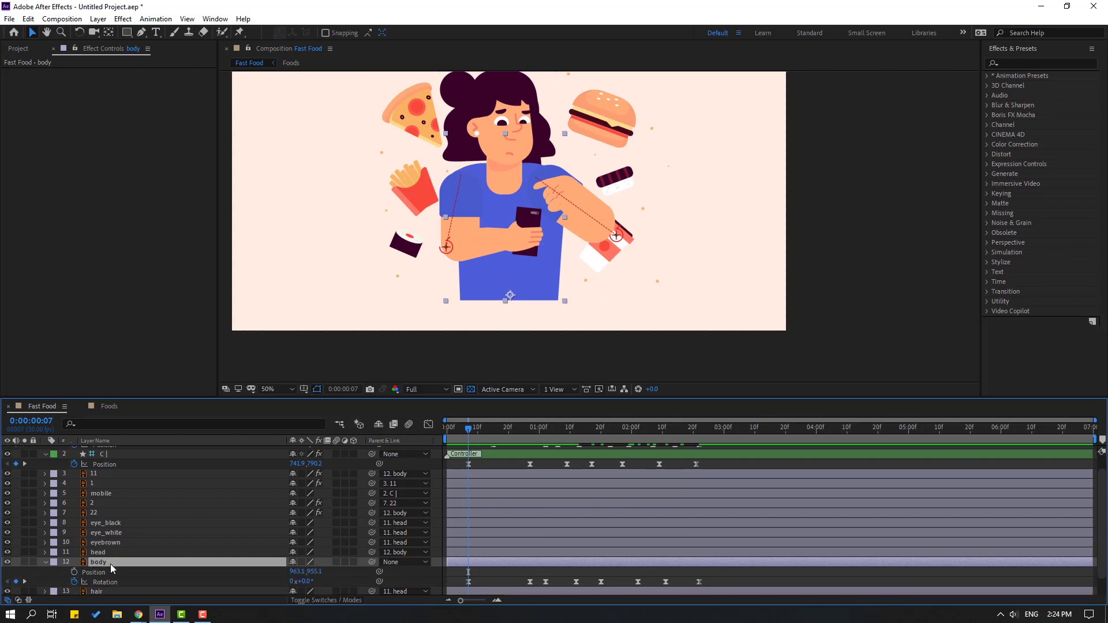
left_click(75, 573)
left_click_drag(469, 429, 530, 433)
key("Down")
key("Down")
key("Down")
key("Down")
key("Down")
key("Down")
key("Down")
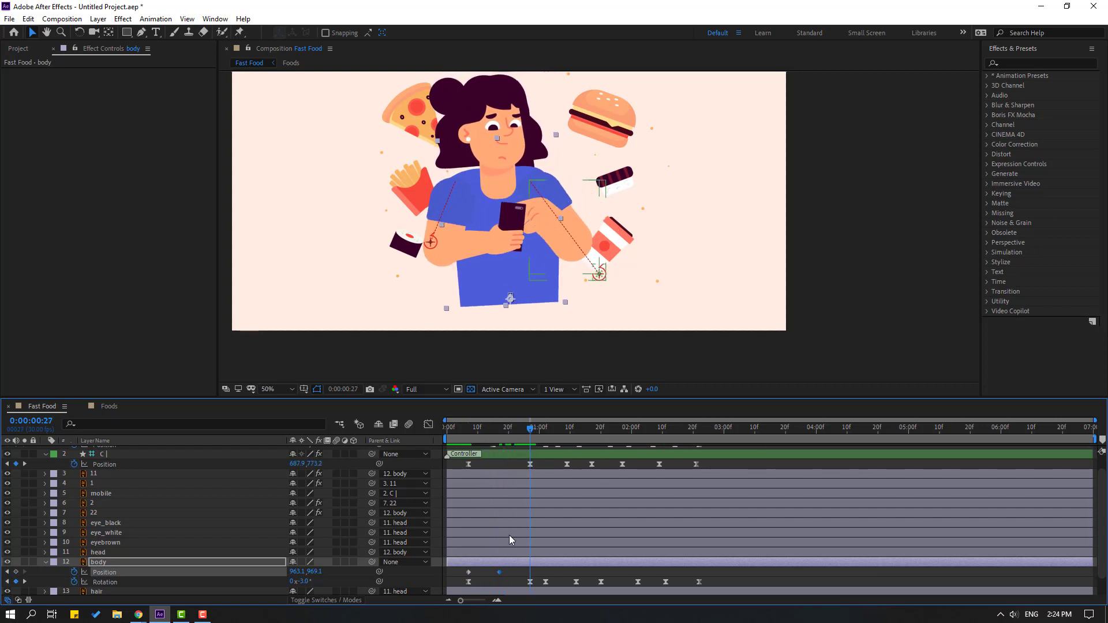
key("Up")
key("Up")
key("Up")
key("Up")
key("Up")
key("Up")
key("Up")
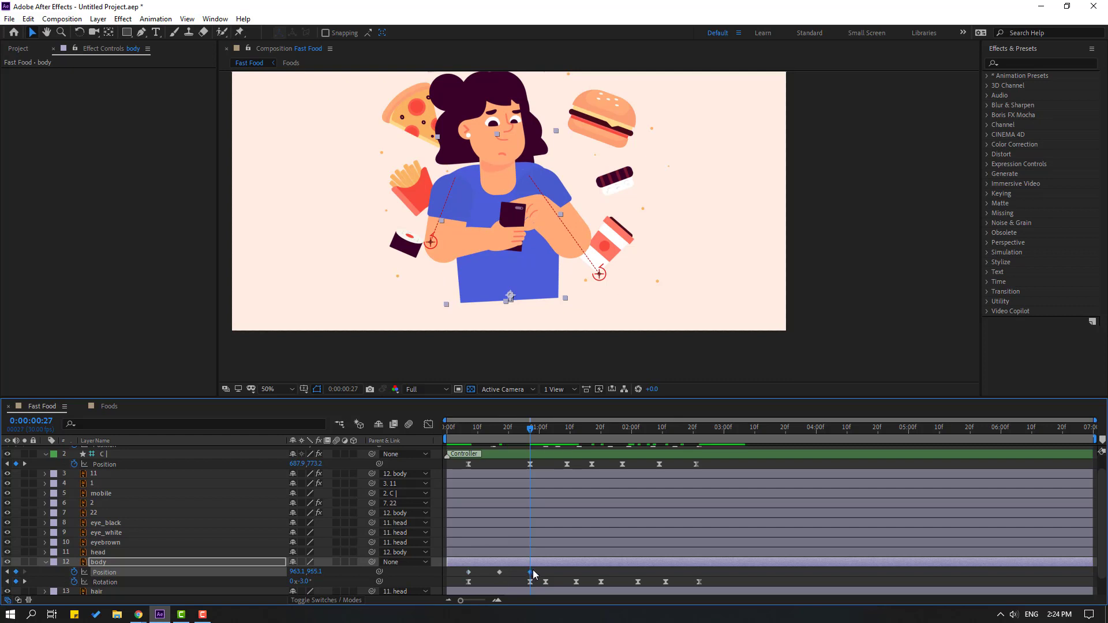
right_click(467, 573)
mouse_move(537, 566)
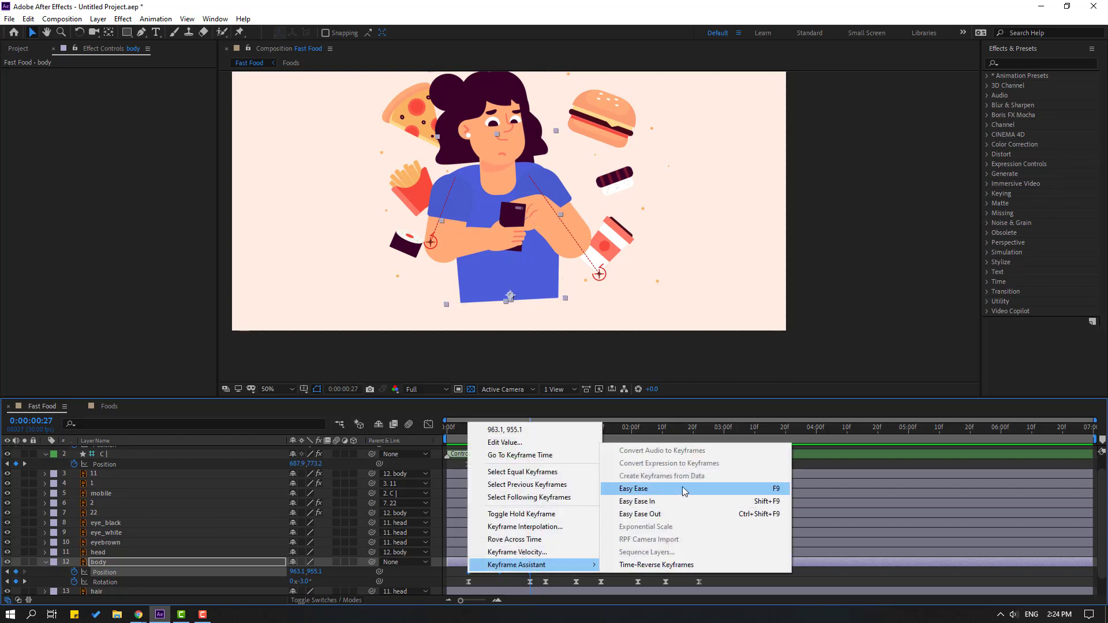
left_click(683, 487)
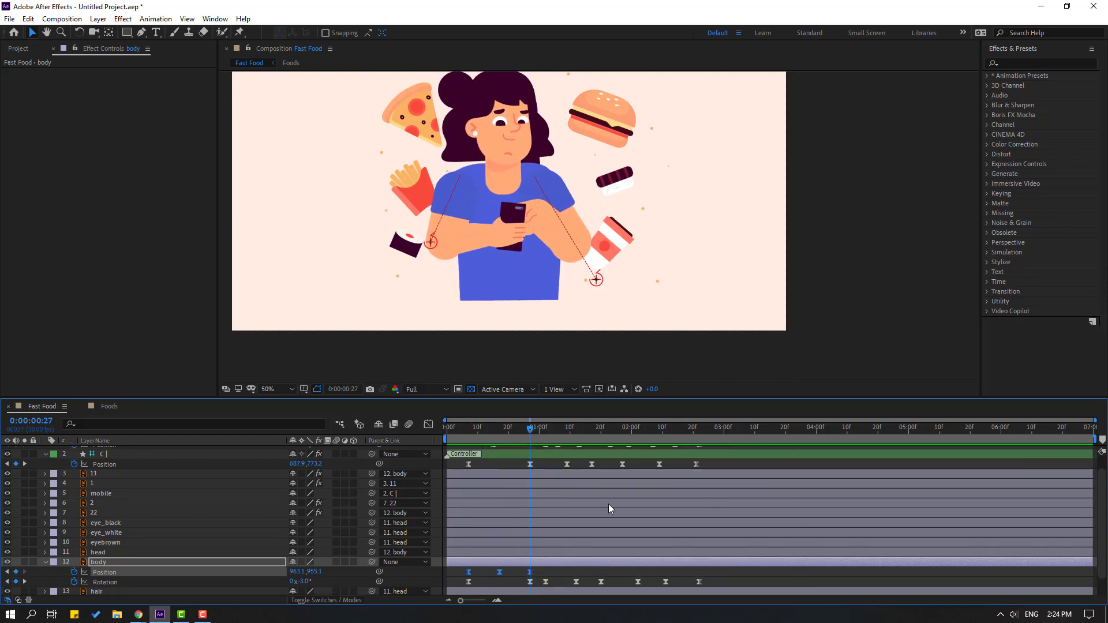
Shift the body position keyframes earlier to match the rotation, then preview the timing.
key("space")
left_click_drag(543, 570, 453, 575)
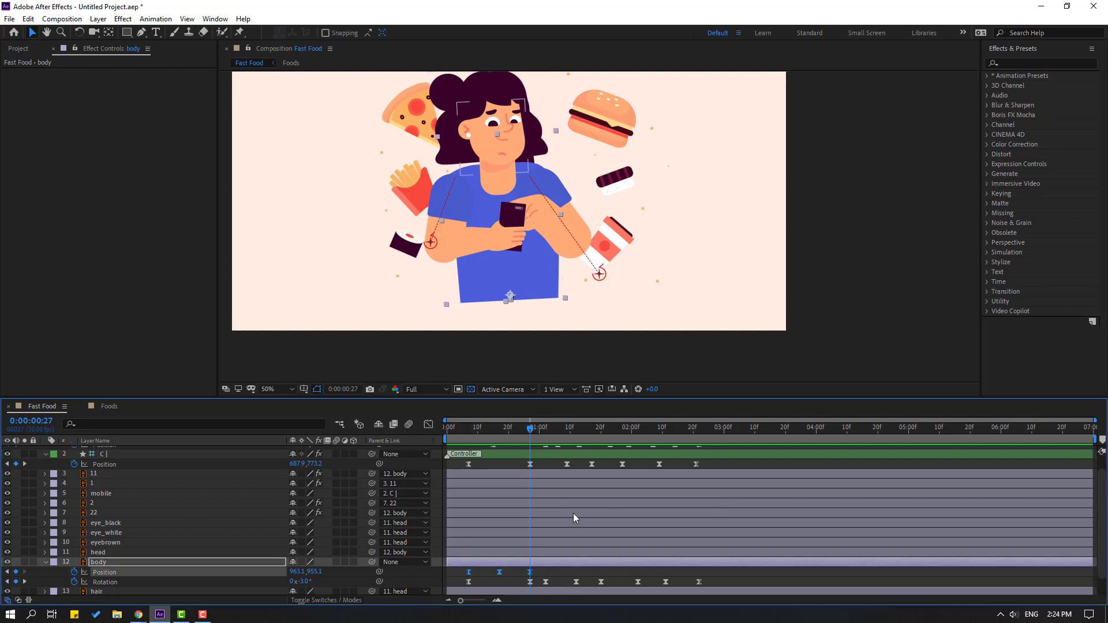
left_click_drag(533, 430, 548, 432)
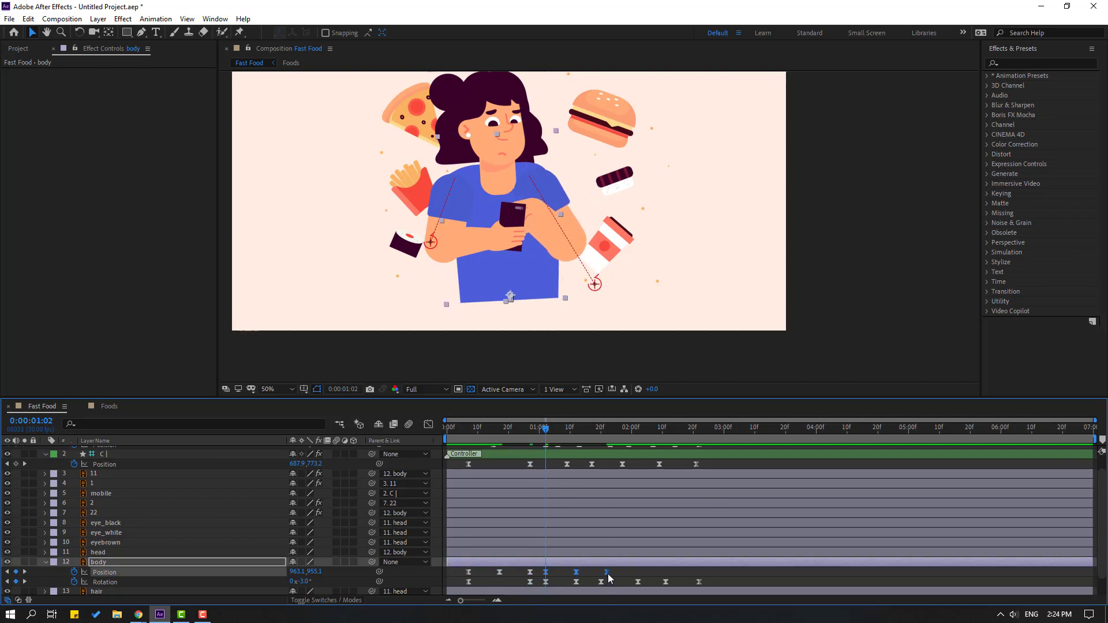
left_click_drag(605, 577, 590, 577)
left_click_drag(521, 429, 604, 434)
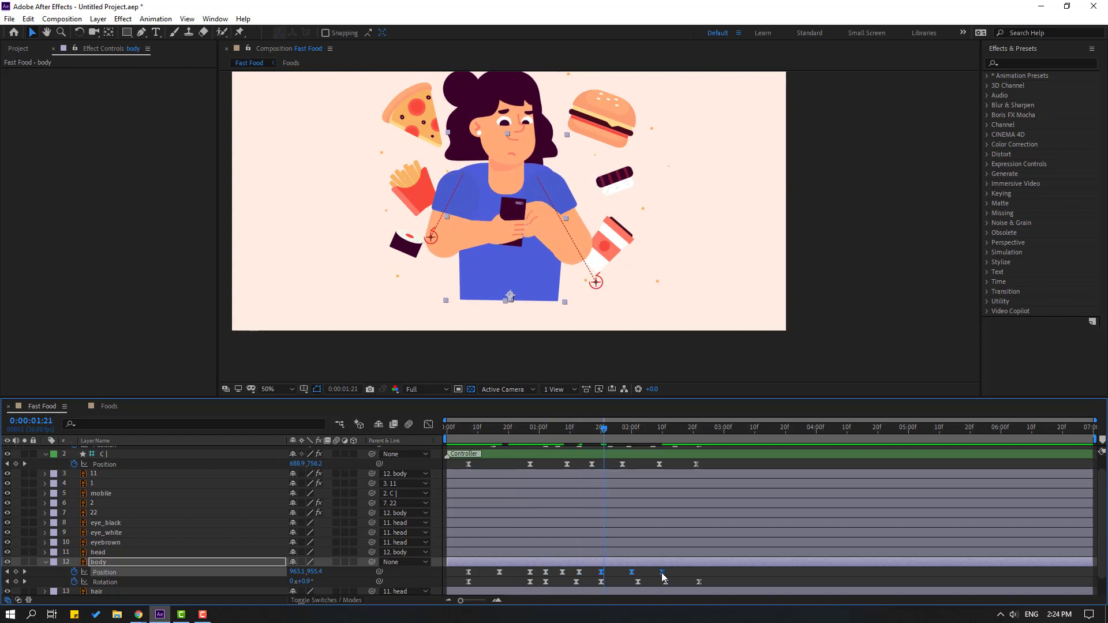
left_click_drag(643, 573, 637, 574)
left_click_drag(594, 434, 665, 435)
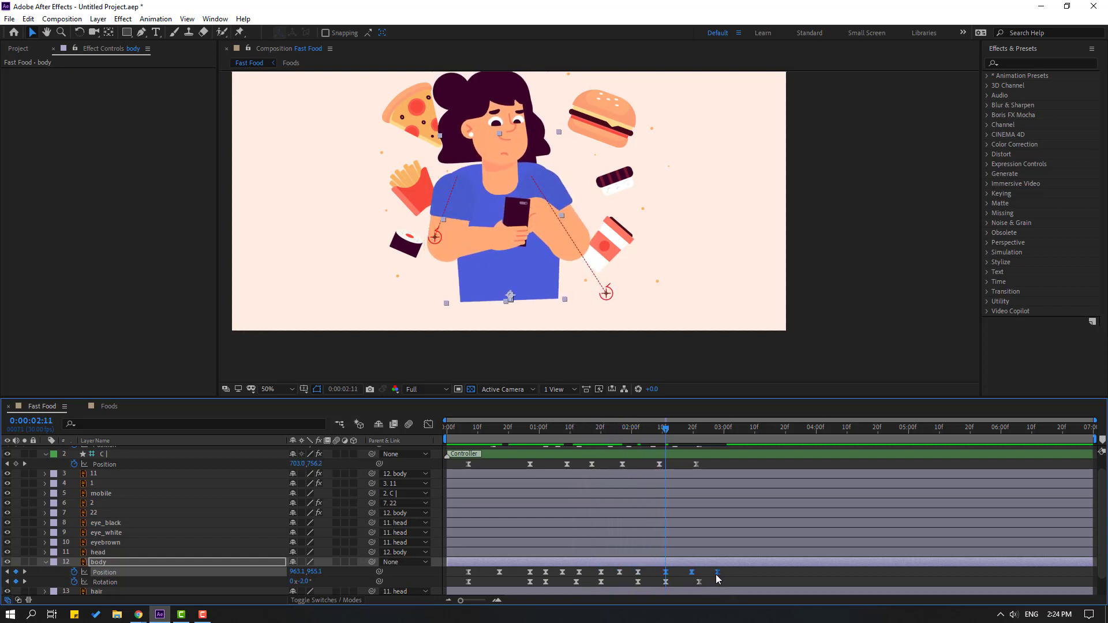
left_click_drag(690, 573, 685, 574)
key("space")
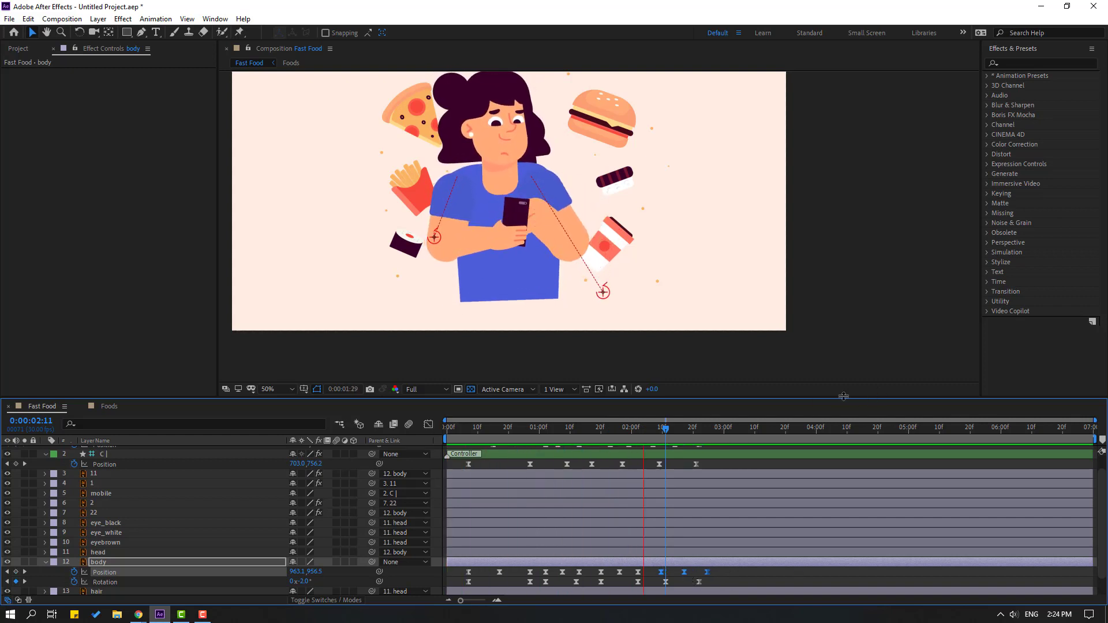
key("space")
key("space")
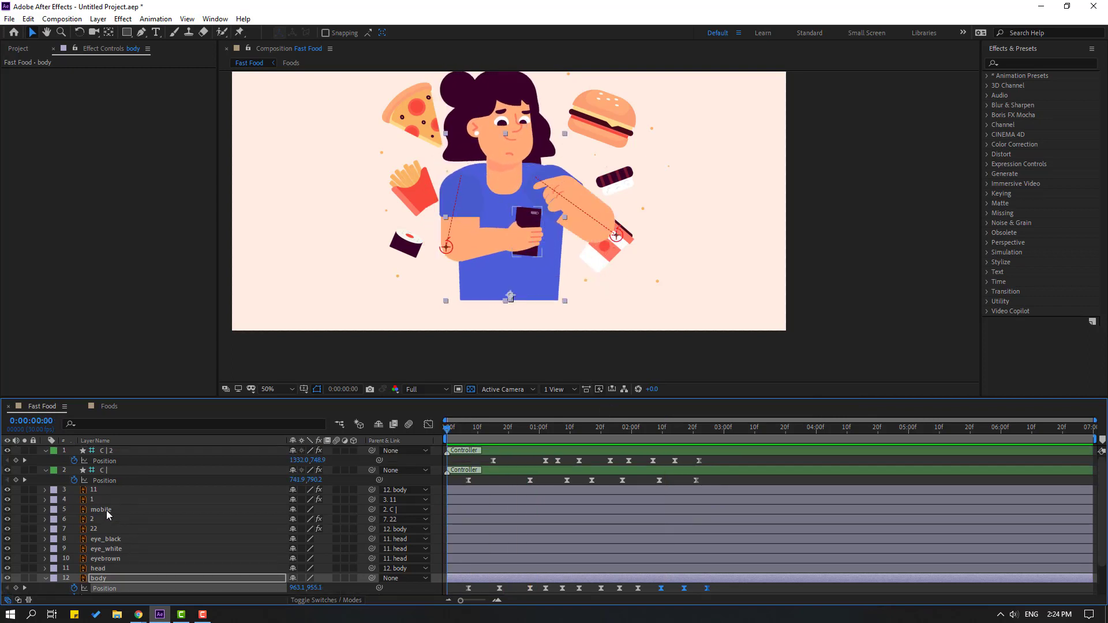
Parent the mobile phone layer to layer 1 so it follows the hand.
left_click(107, 510)
left_click_drag(188, 512, 98, 500)
left_click(487, 429)
left_click_drag(498, 443, 65, 568)
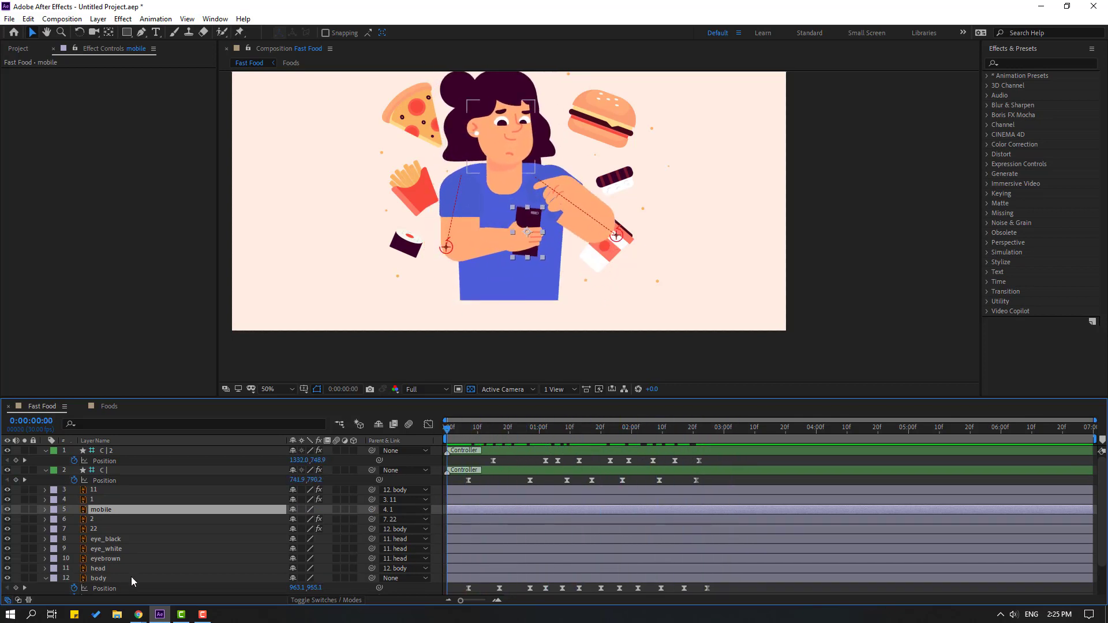
scroll(173, 555, "down", 1)
Key head Rotation at -3° at 0:16, plus tilts at 1:06 and 1:19.
left_click(101, 539)
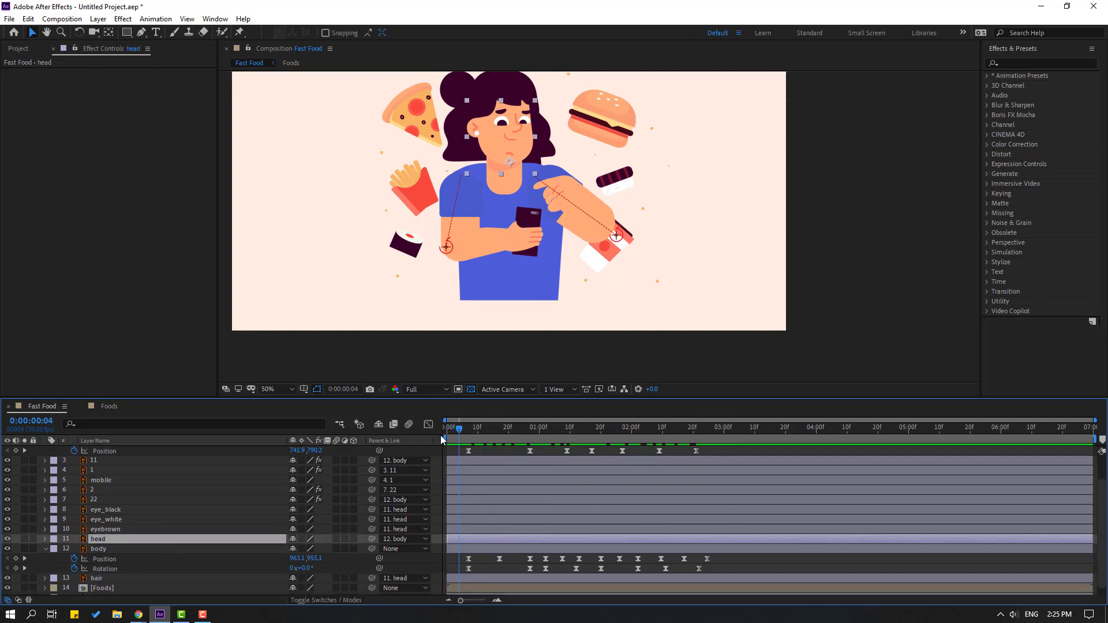
key("r")
key("Return")
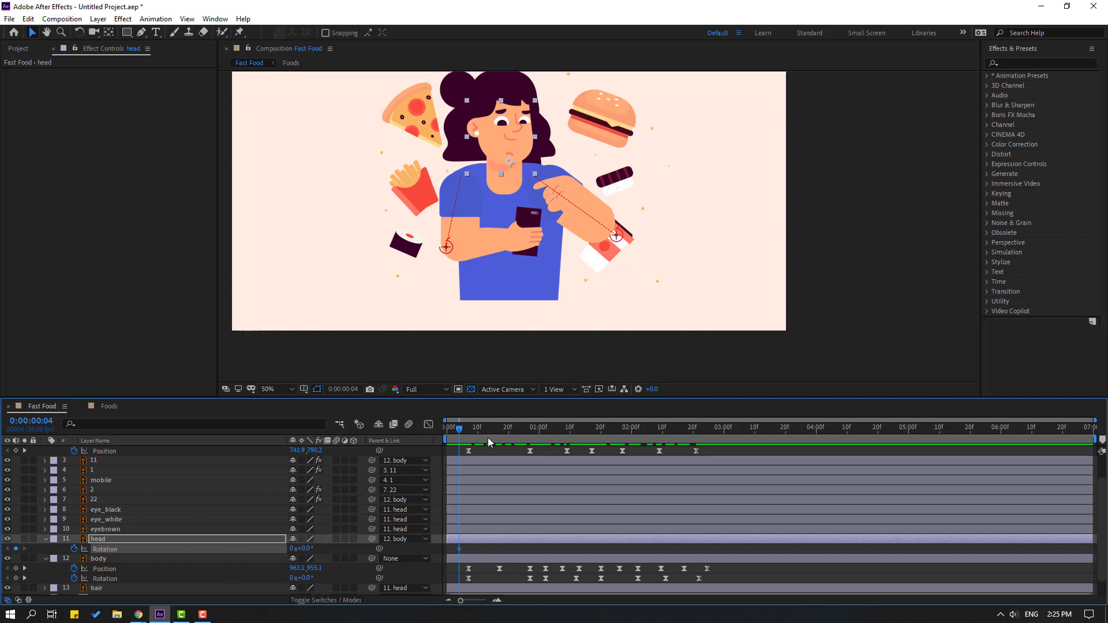
left_click_drag(474, 434, 496, 434)
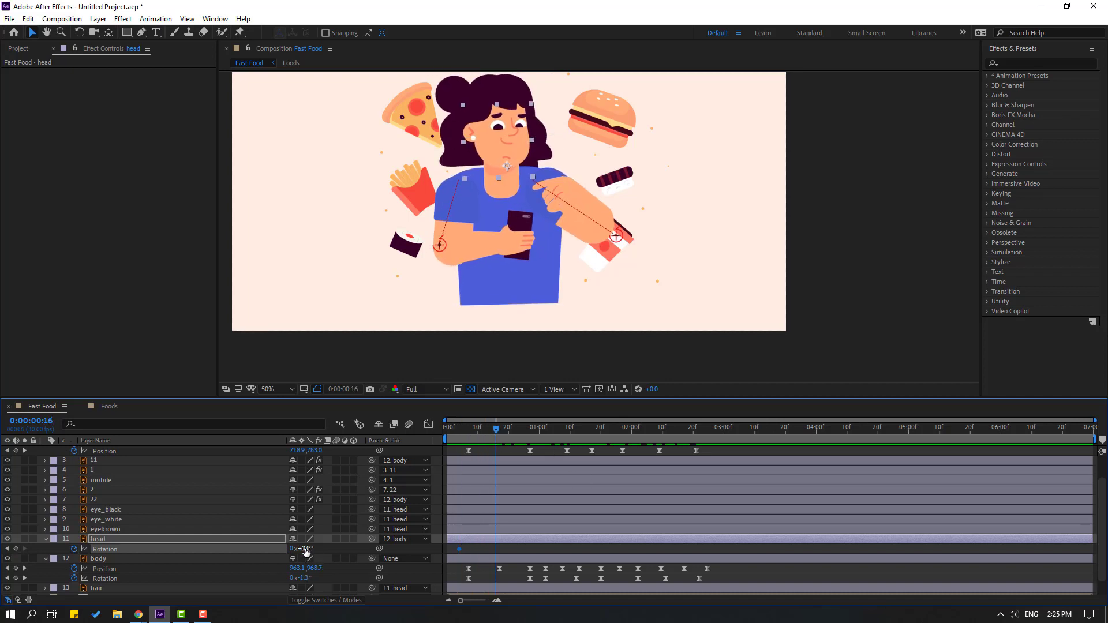
left_click_drag(301, 548, 585, 474)
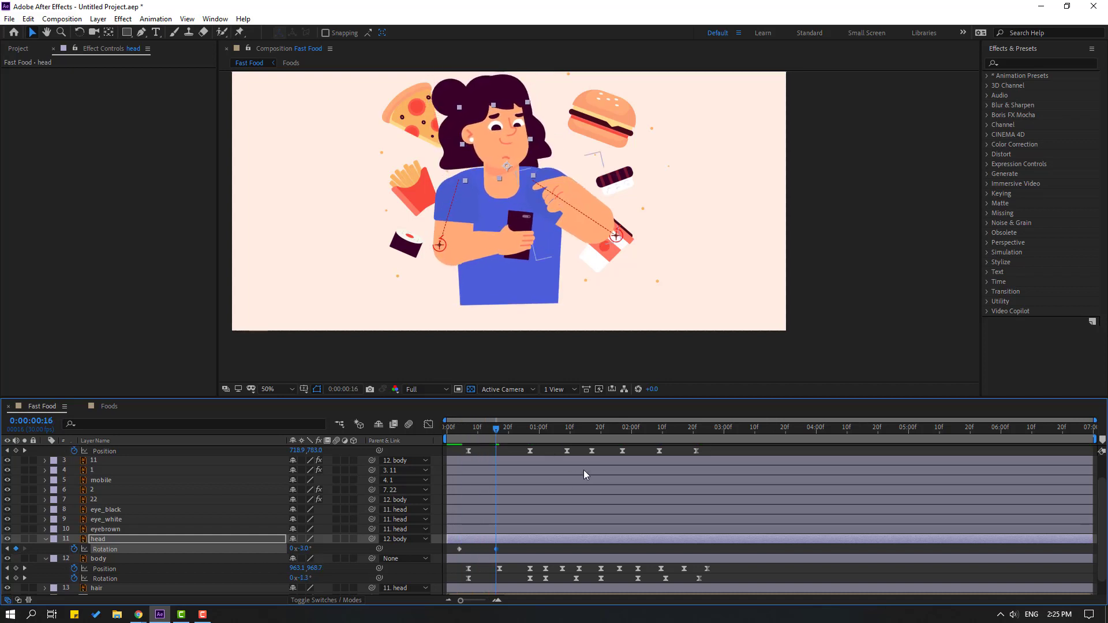
left_click_drag(464, 430, 559, 435)
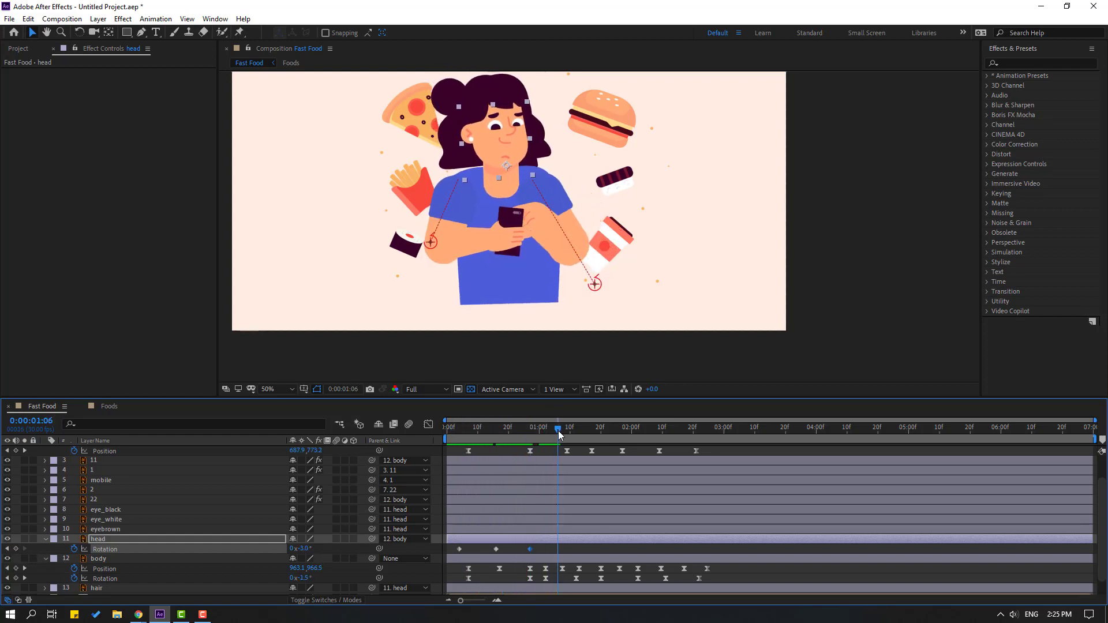
left_click_drag(303, 549, 312, 549)
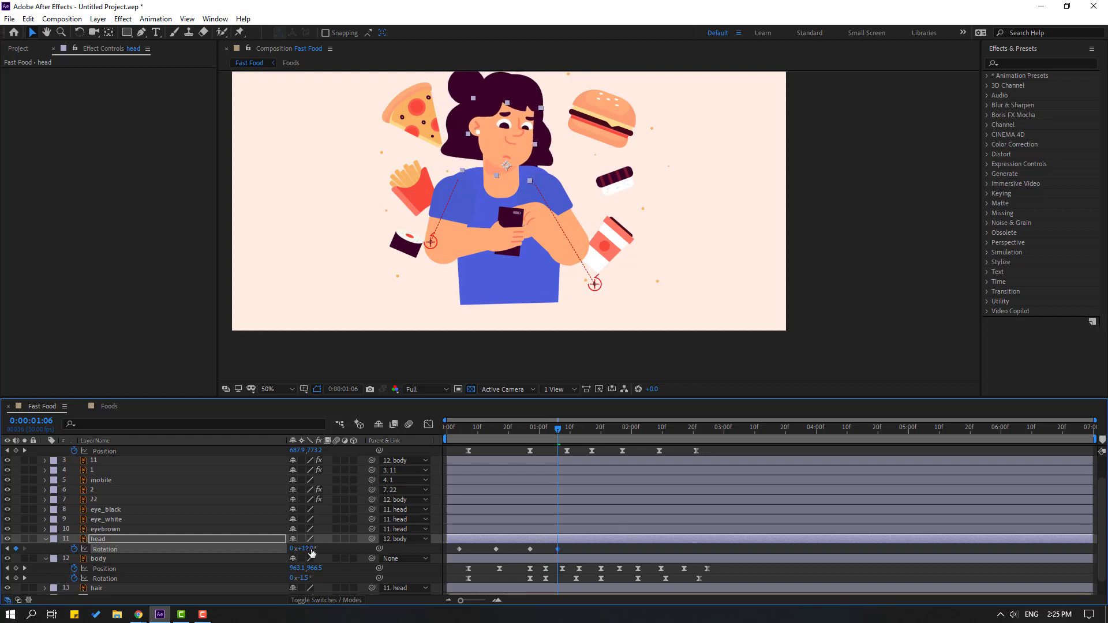
left_click_drag(520, 432, 635, 434)
left_click(16, 550)
left_click_drag(306, 549, 303, 548)
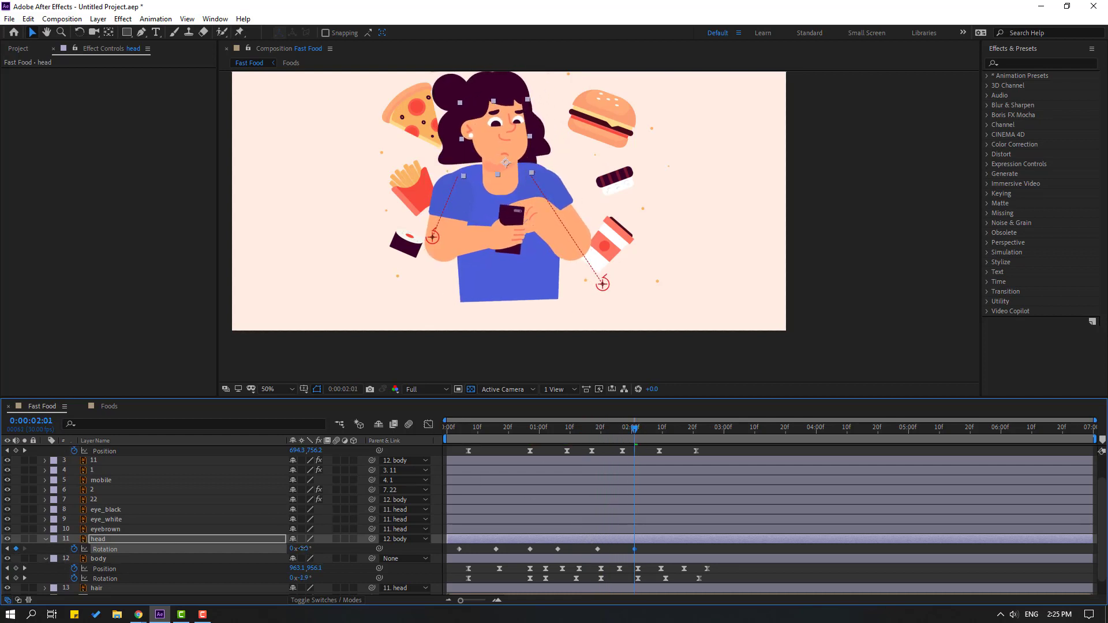
Tilt the head to about +10° at 2:23, Easy Ease all rotation keys, and preview.
left_click(666, 432)
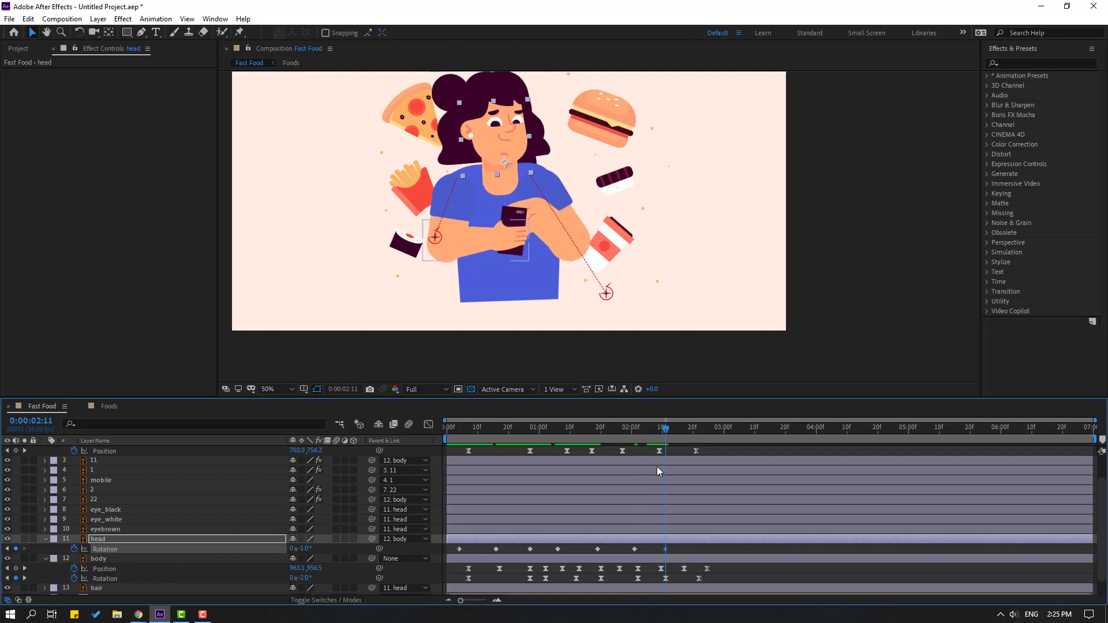
key("space")
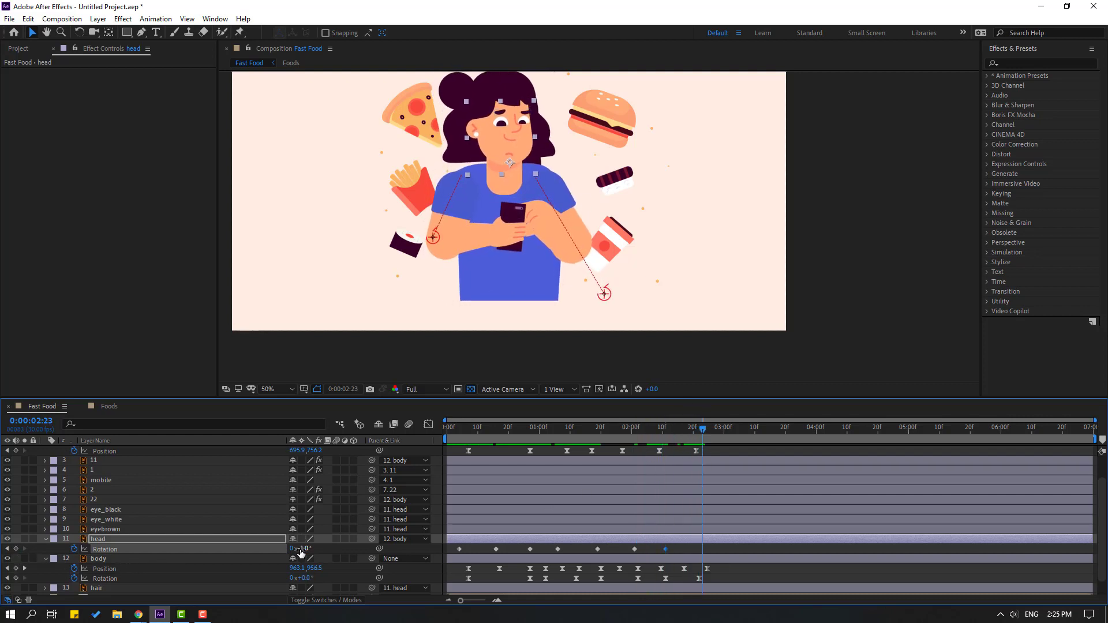
left_click_drag(305, 551, 310, 549)
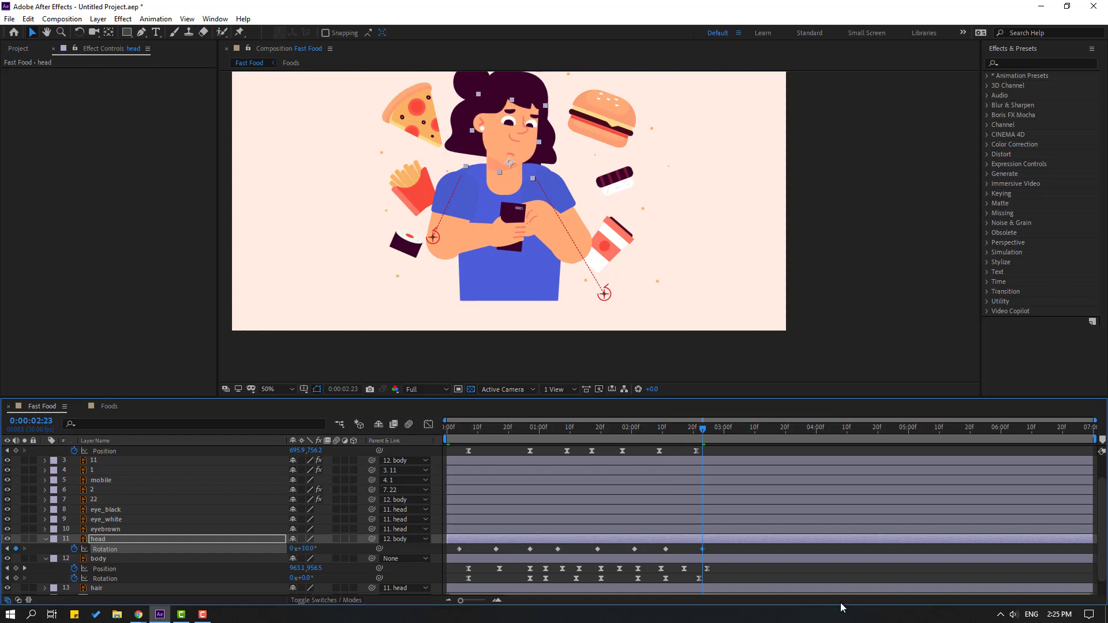
left_click_drag(715, 546, 453, 553)
right_click(460, 550)
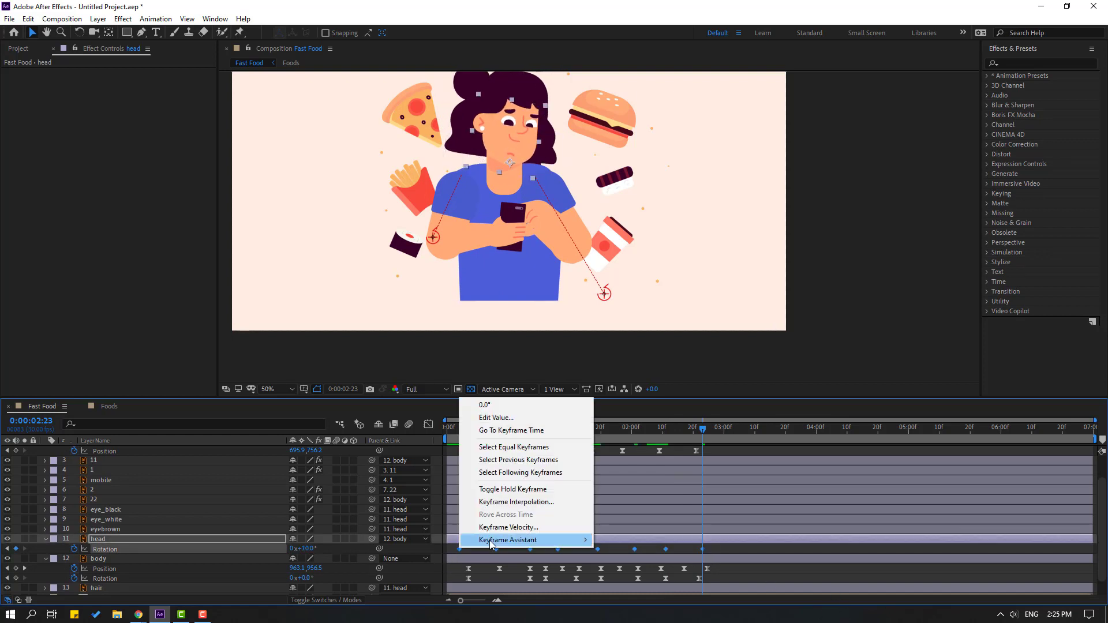
mouse_move(492, 543)
left_click(674, 462)
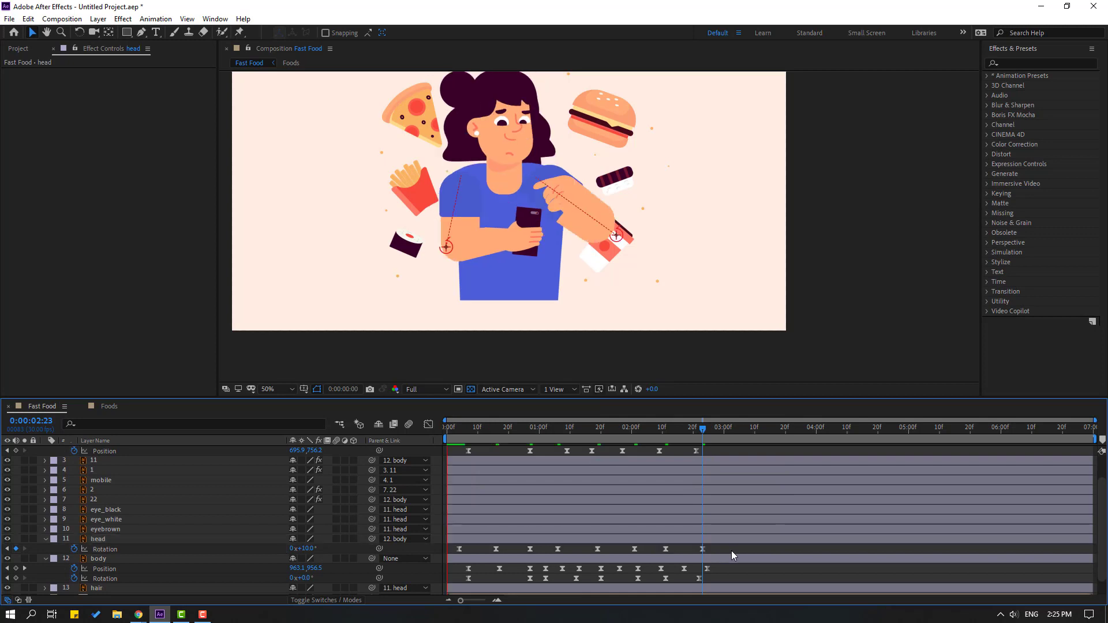
key("space")
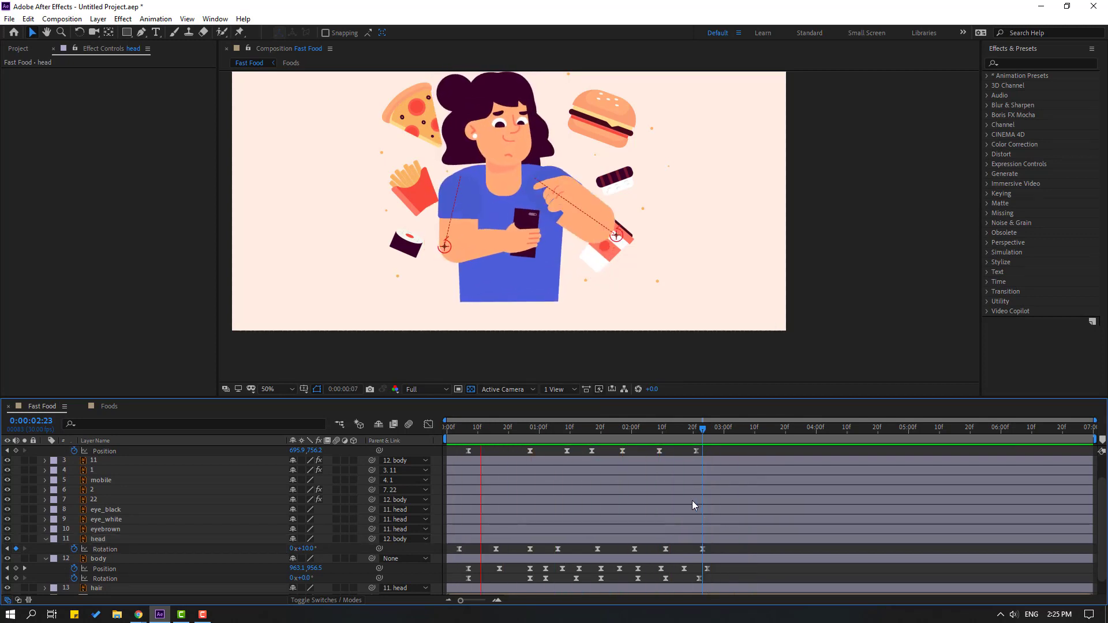
key("space")
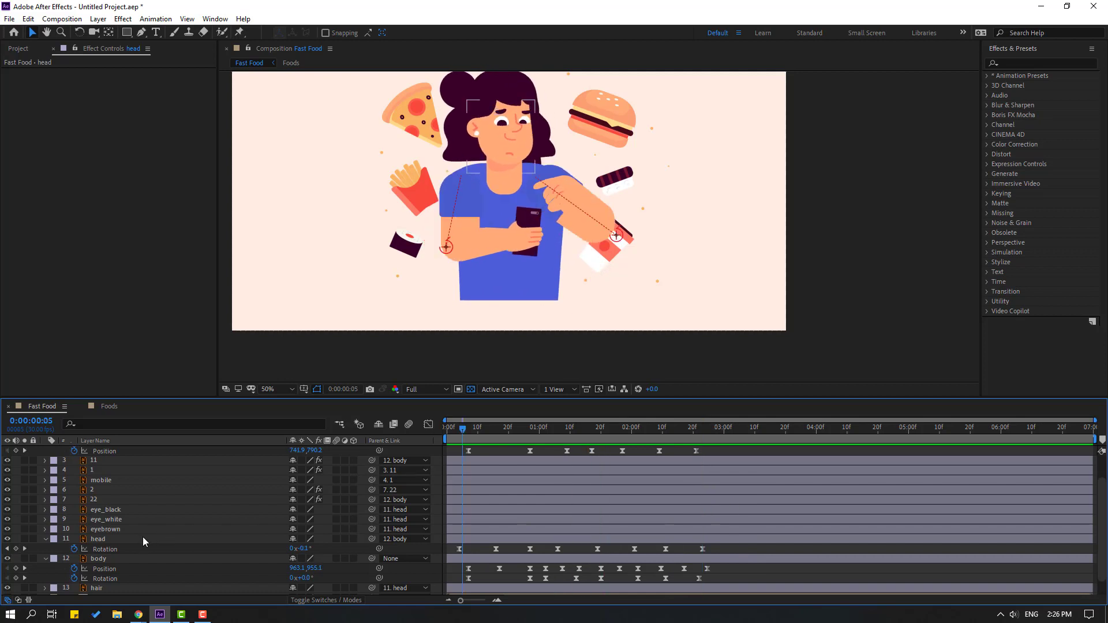
left_click(148, 516)
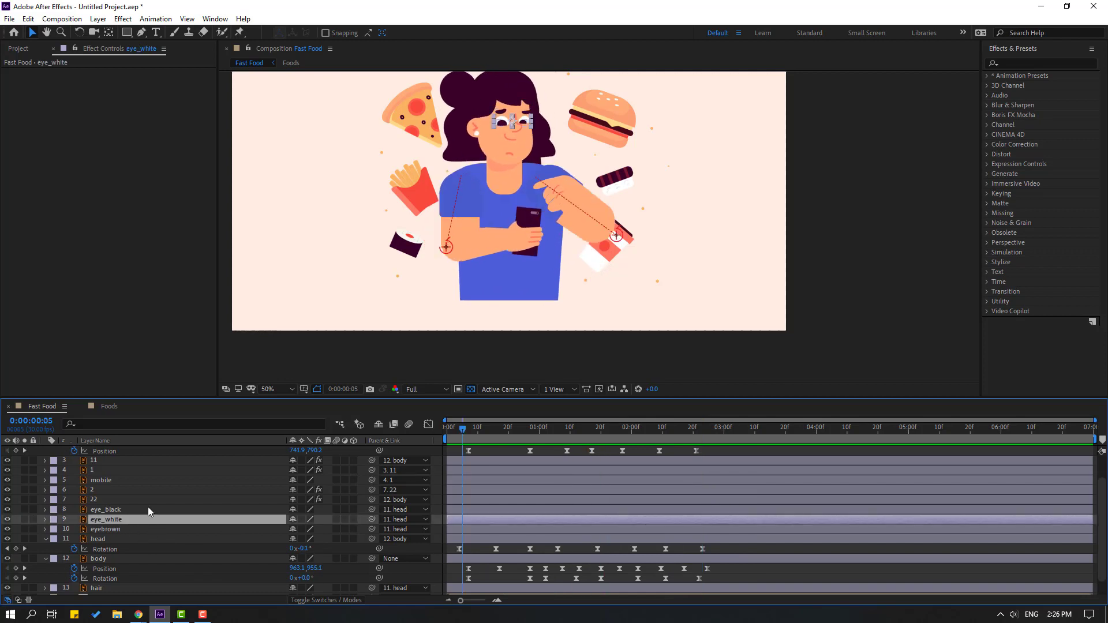
Duplicate eye_white and alpha-matte eye_black to the new eye_white 2 layer.
key("ctrl+d")
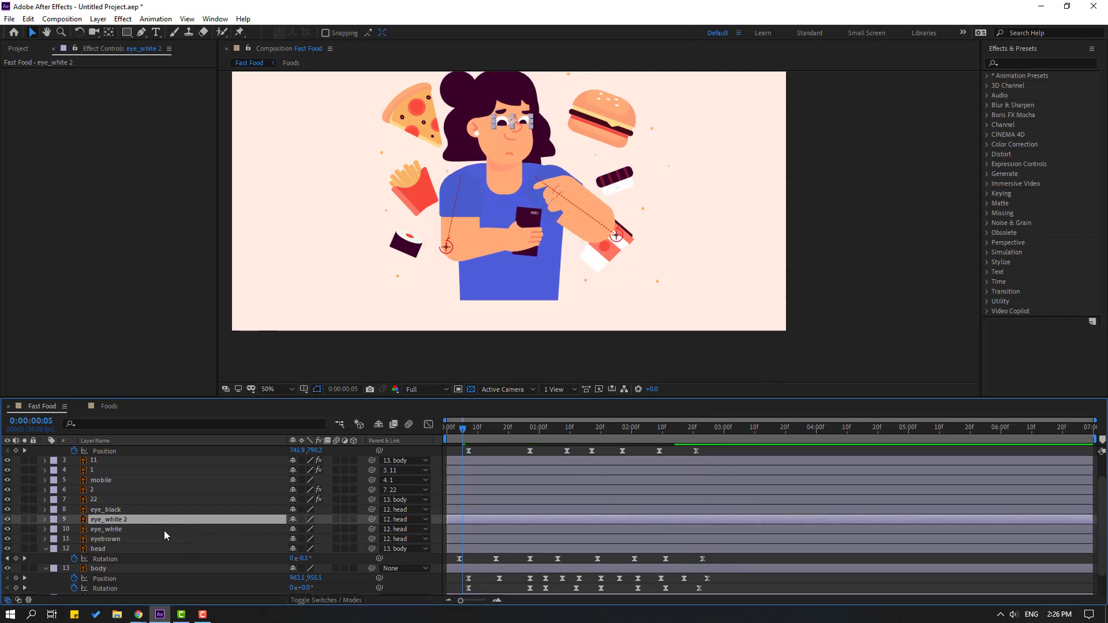
left_click(104, 510)
left_click_drag(109, 513, 122, 526)
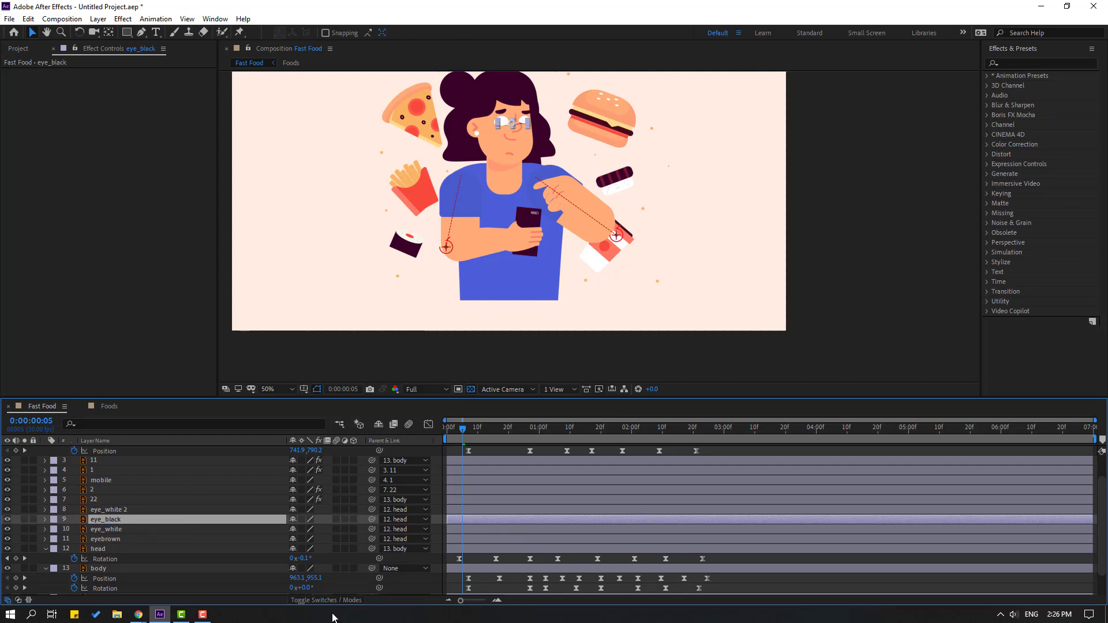
left_click(324, 600)
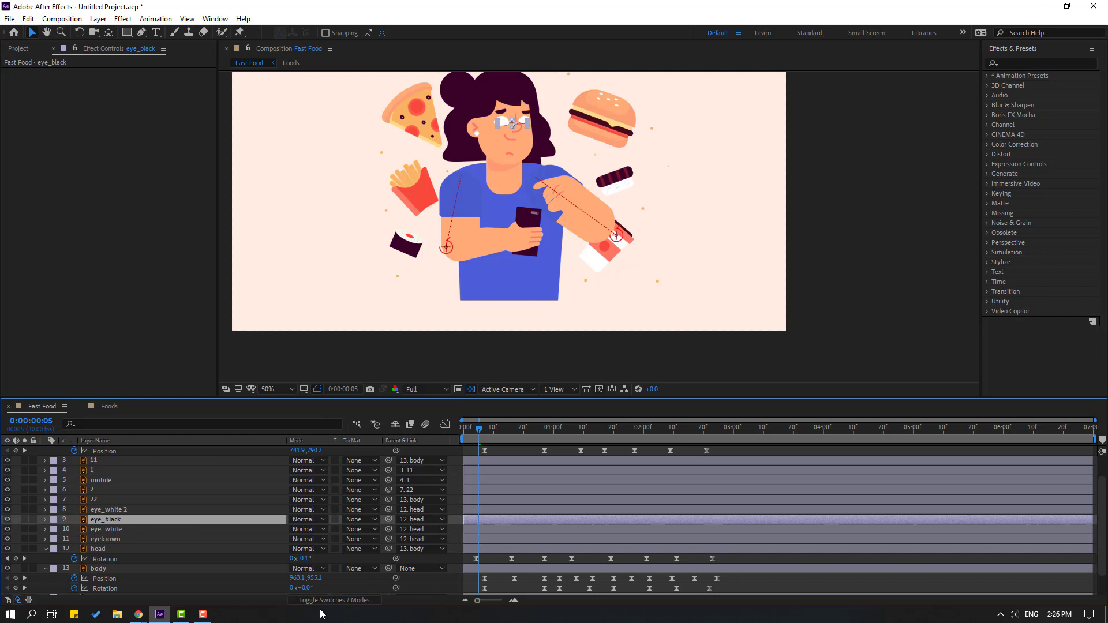
left_click(356, 521)
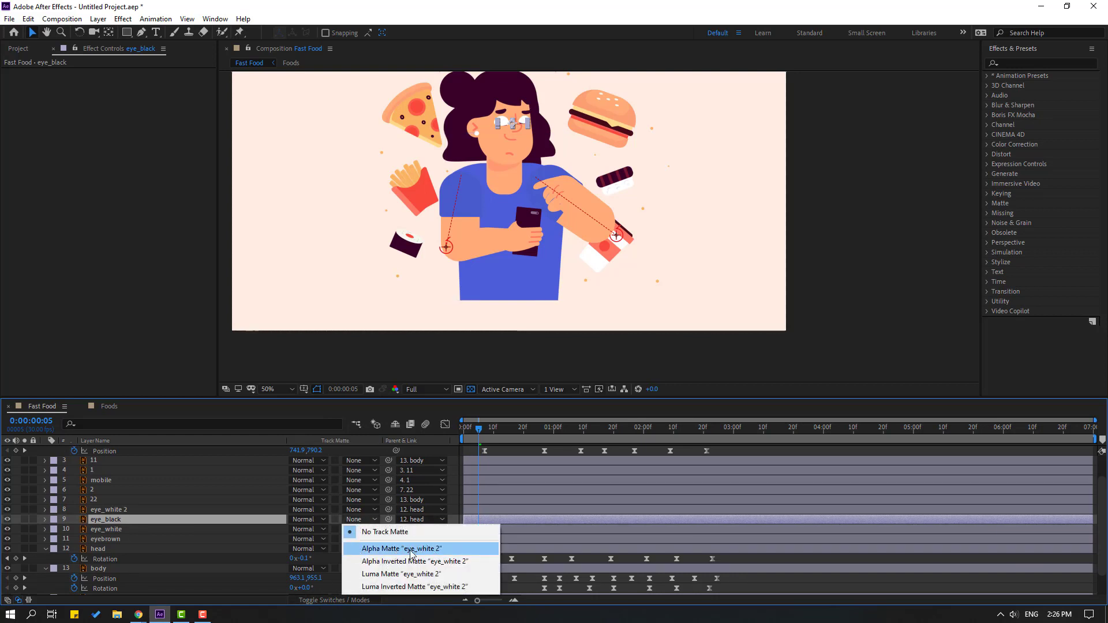
left_click(435, 551)
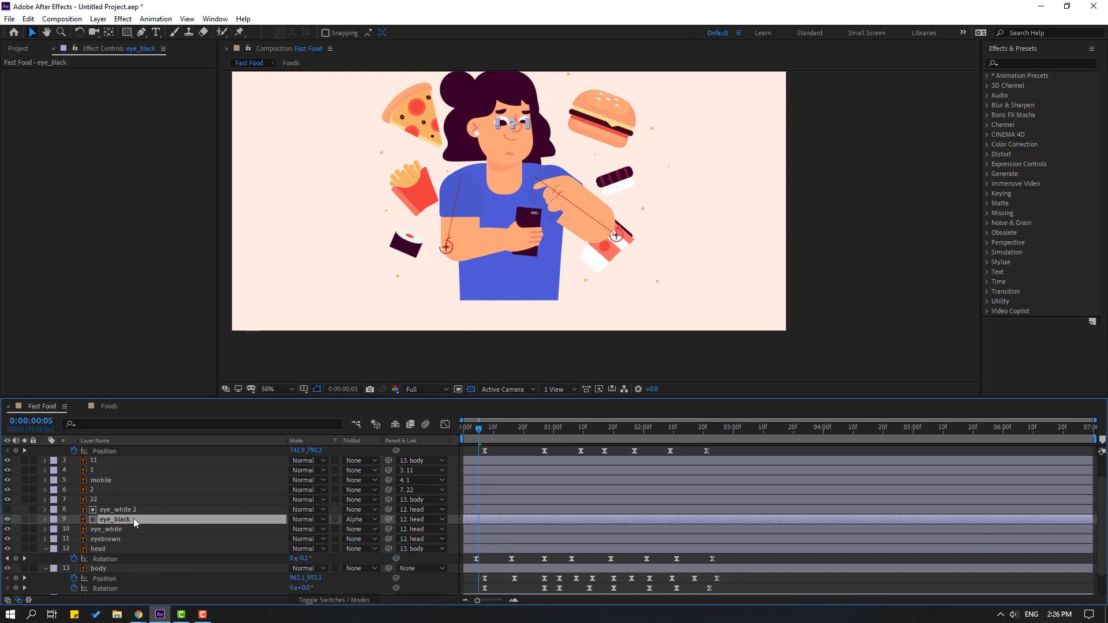
Parent eye_white 2 to the eye_white layer.
left_click(120, 510)
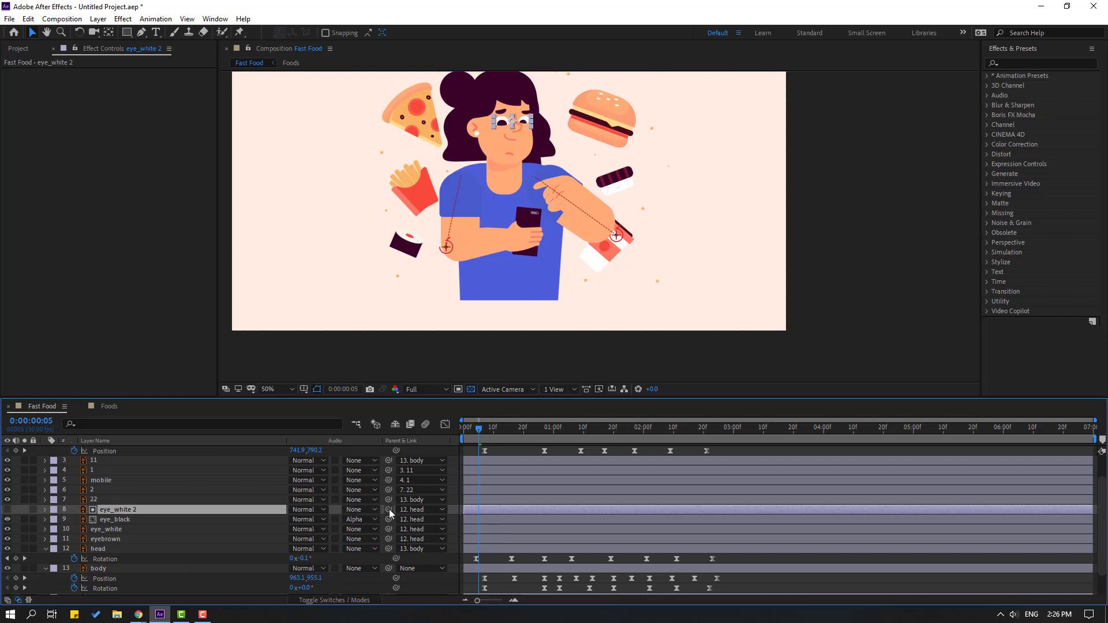
left_click_drag(391, 513, 114, 530)
left_click(324, 601)
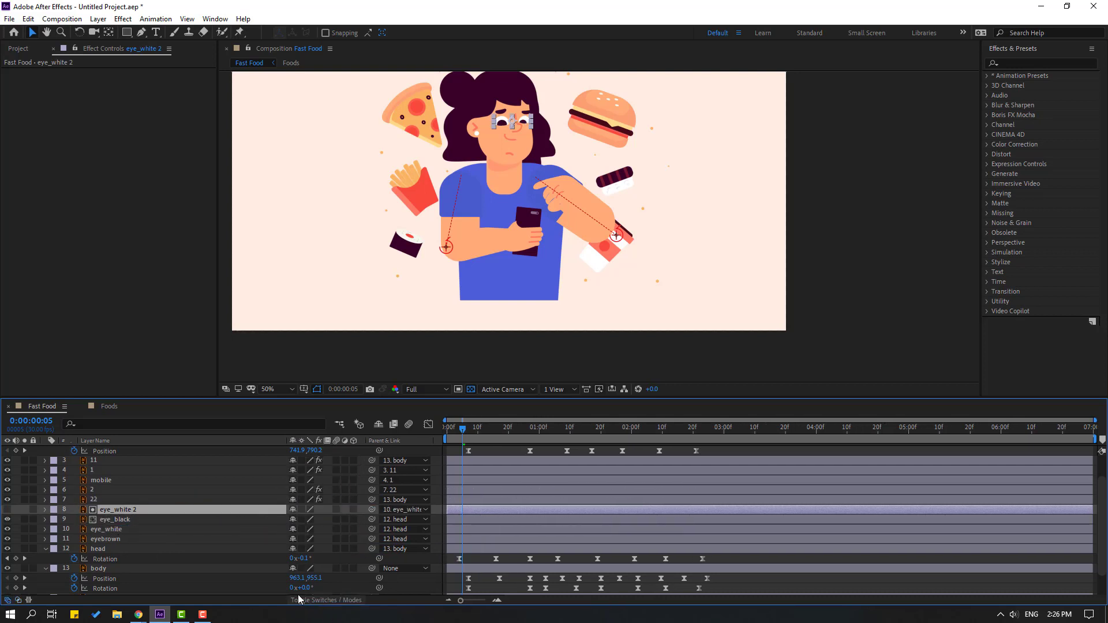
Key eye_white Scale height at 100% on frame 5, 5% on frame 8, 100% on frame 11.
left_click(115, 531)
key("s")
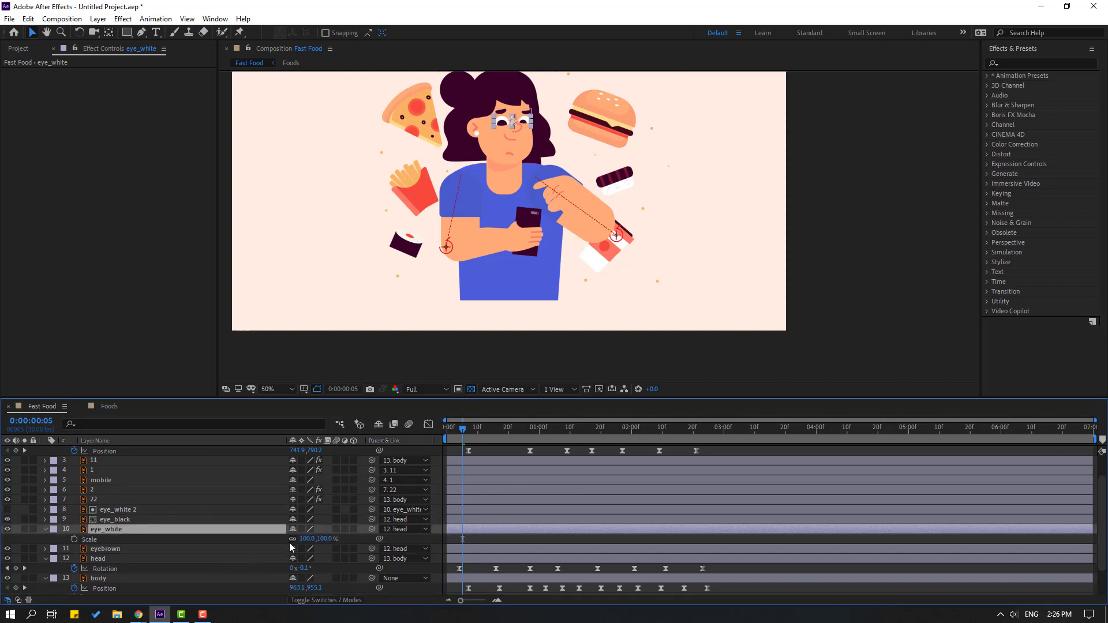
left_click_drag(464, 428, 462, 428)
left_click(74, 540)
scroll(531, 170, "up", 4)
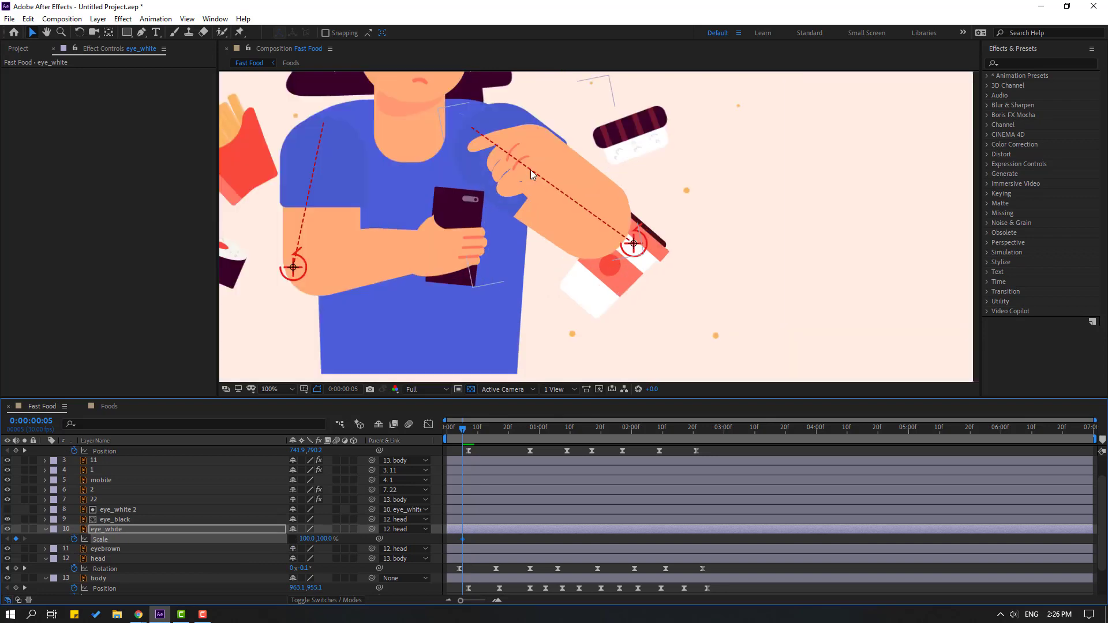
left_click_drag(329, 156, 428, 253)
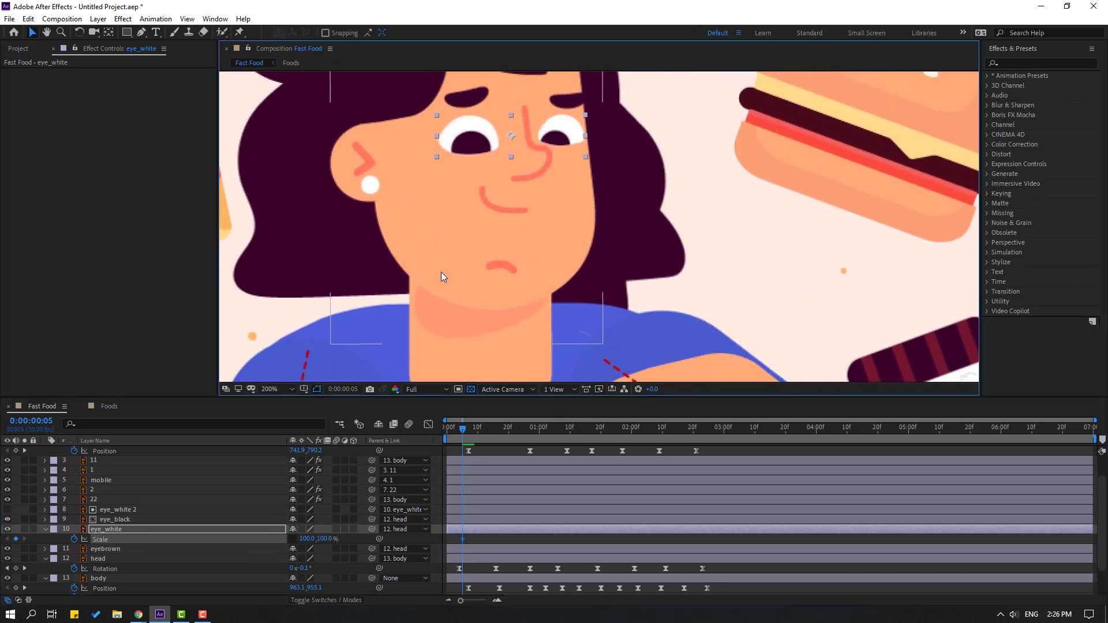
key("Page_Down")
key("Page_Down")
key("Page_Down")
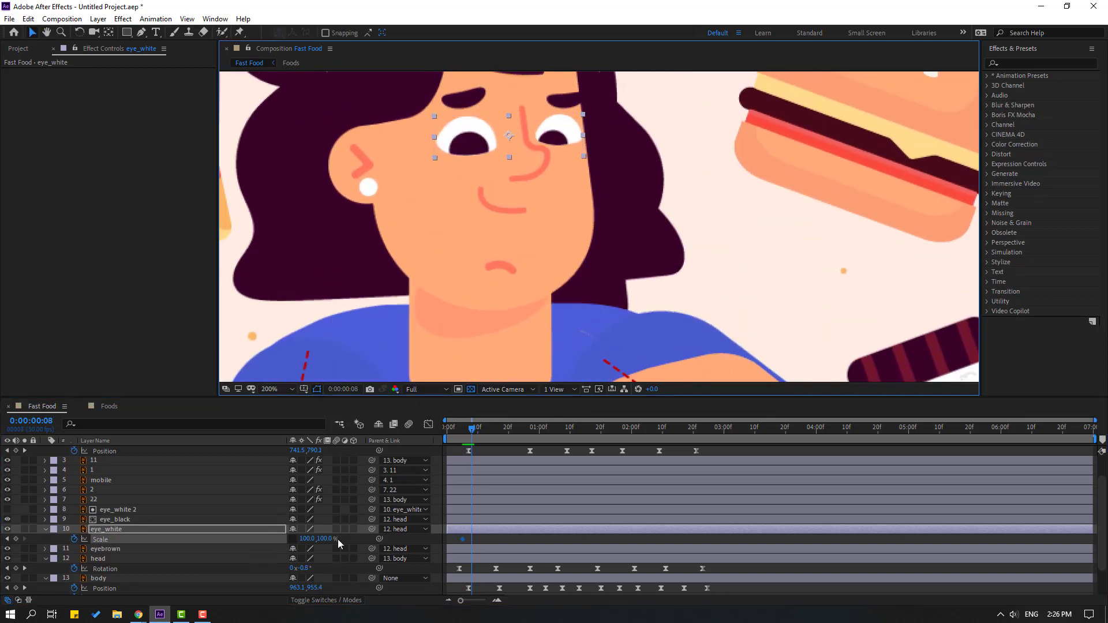
type("5")
key("Return")
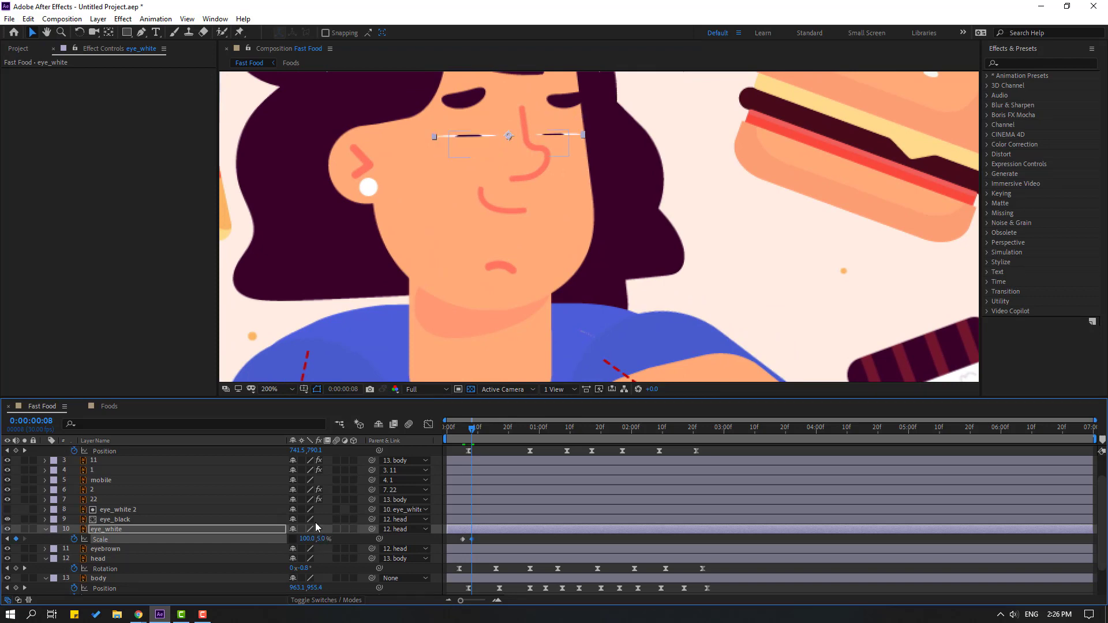
key("Page_Down")
key("Page_Down")
key("Page_Down")
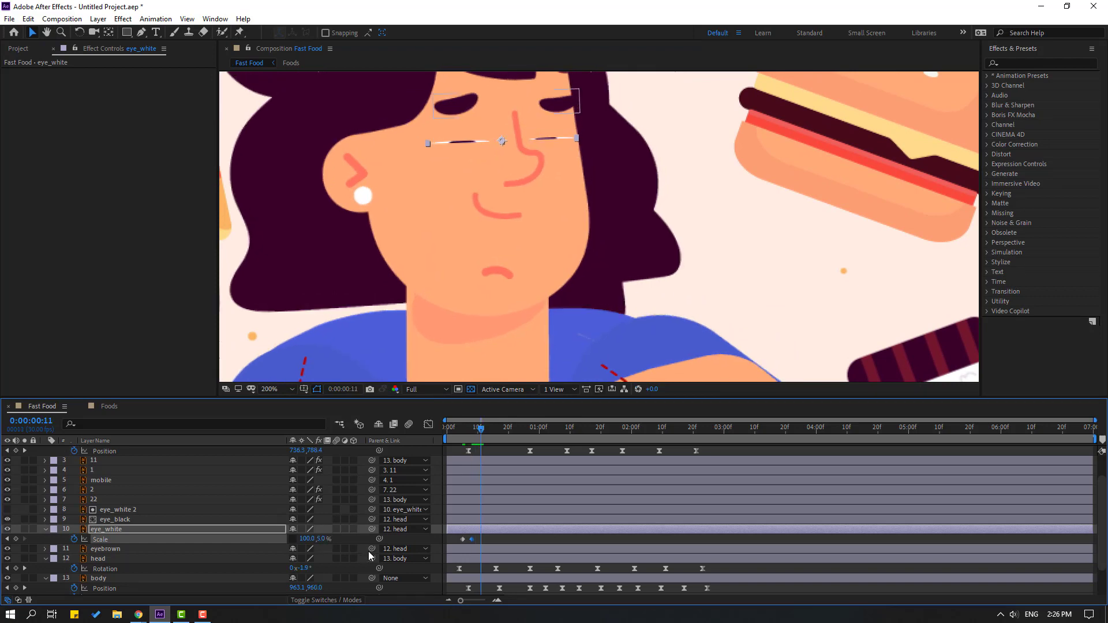
left_click(322, 538)
type("100")
key("Return")
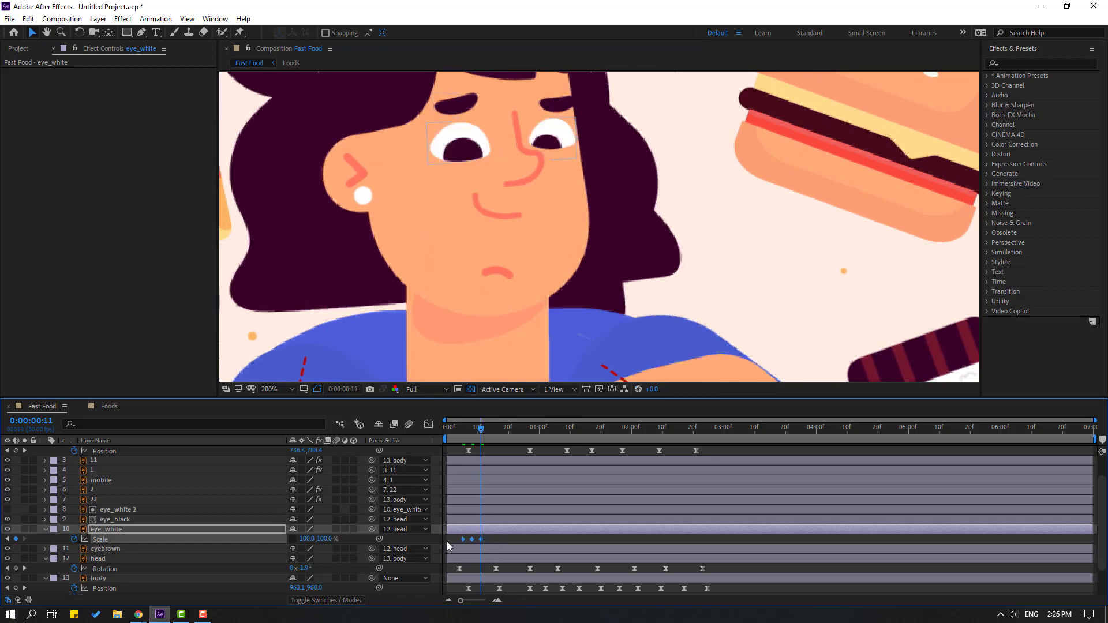
Easy Ease the three blink keys, paste them again at 2:14, and preview.
right_click(466, 539)
mouse_move(508, 529)
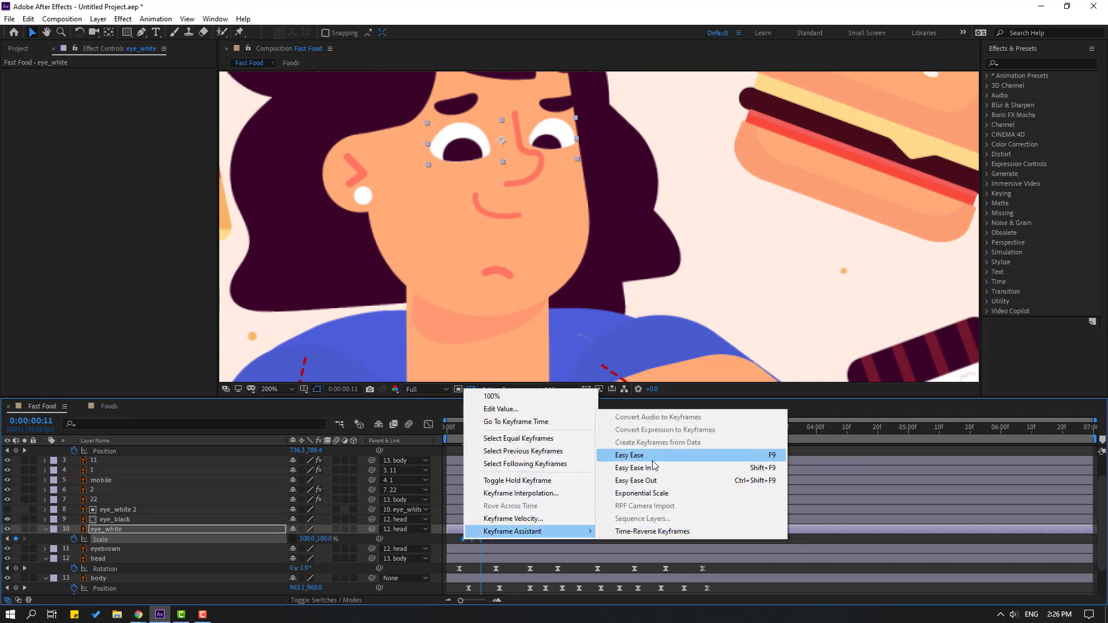
left_click(675, 454)
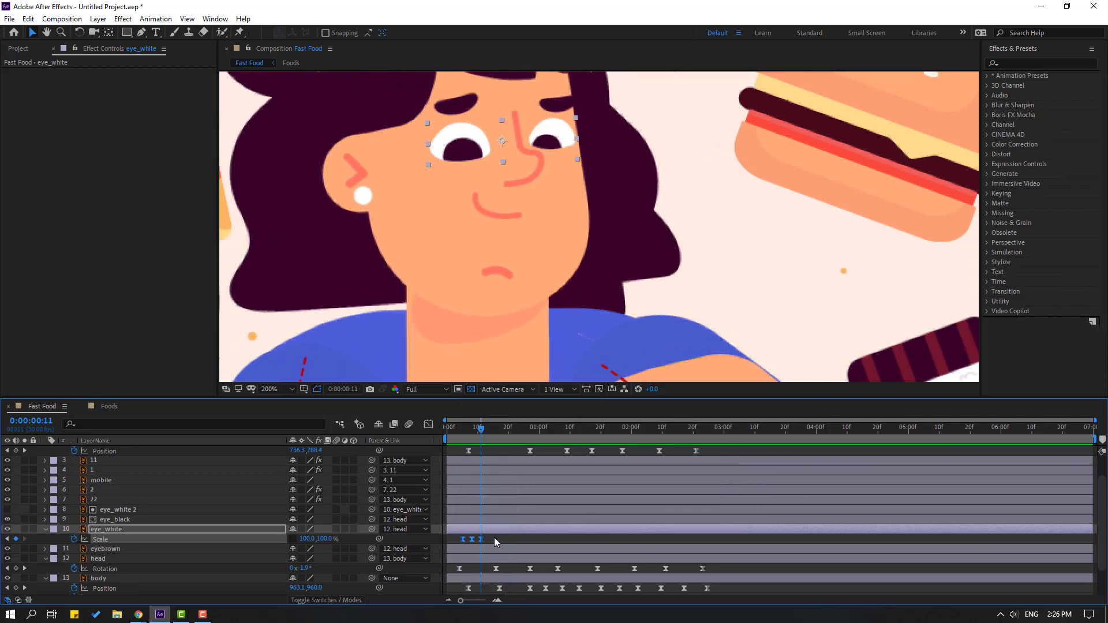
left_click_drag(494, 537, 456, 544)
left_click_drag(508, 430, 676, 432)
key("ctrl+v")
scroll(639, 294, "down", 1)
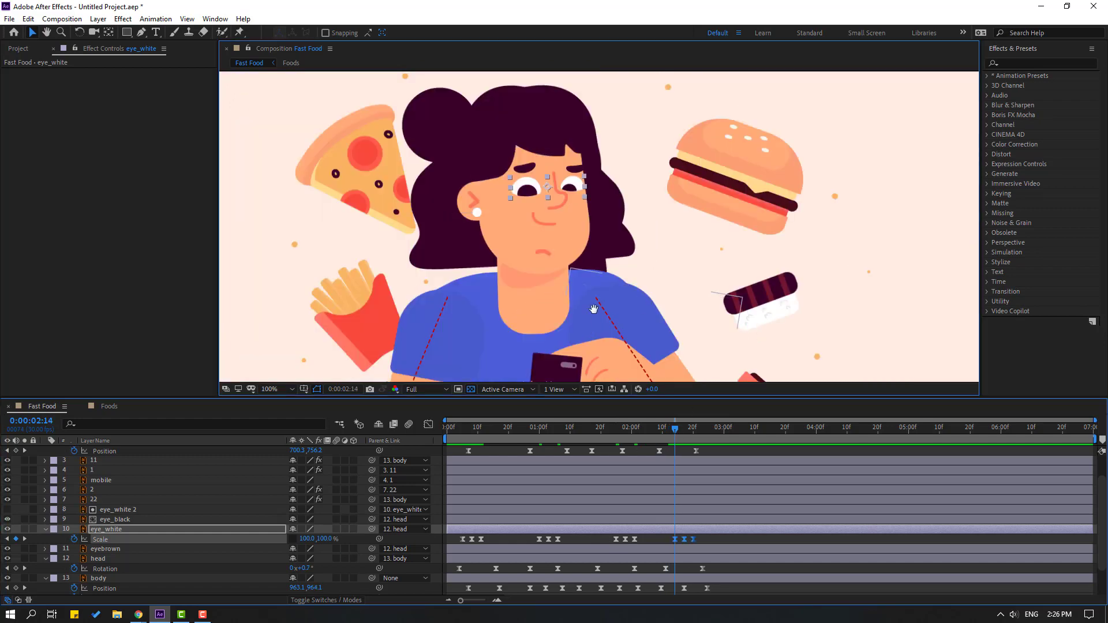
scroll(593, 308, "down", 2)
key("space")
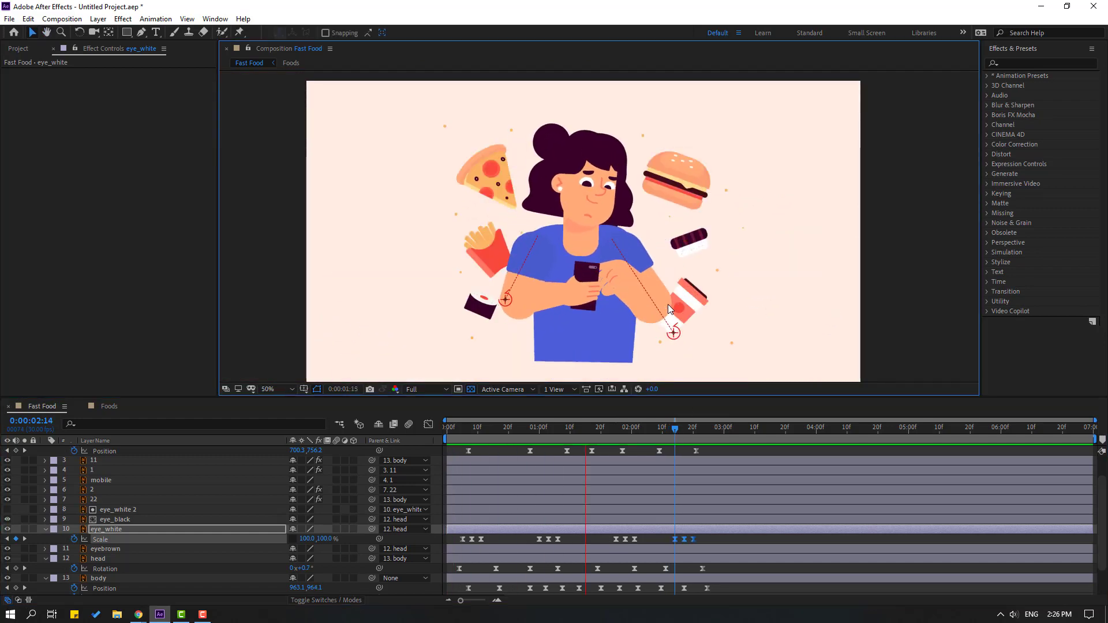
Keyframe eye_black's Position at frame 1, then glance the pupils right about five frames later.
key("space")
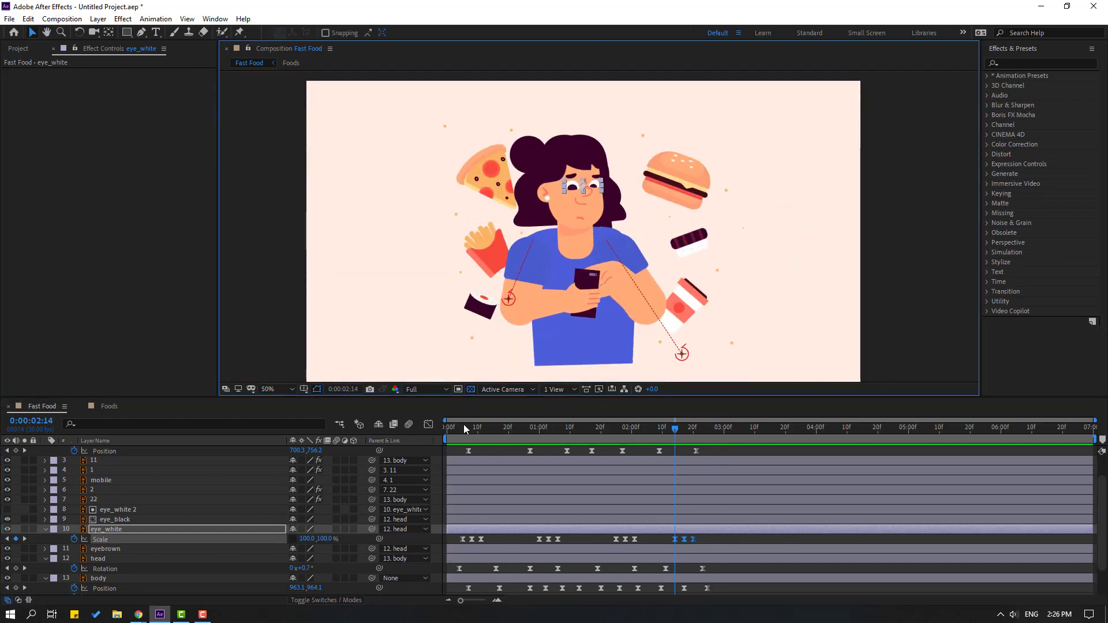
left_click(466, 428)
left_click(131, 520)
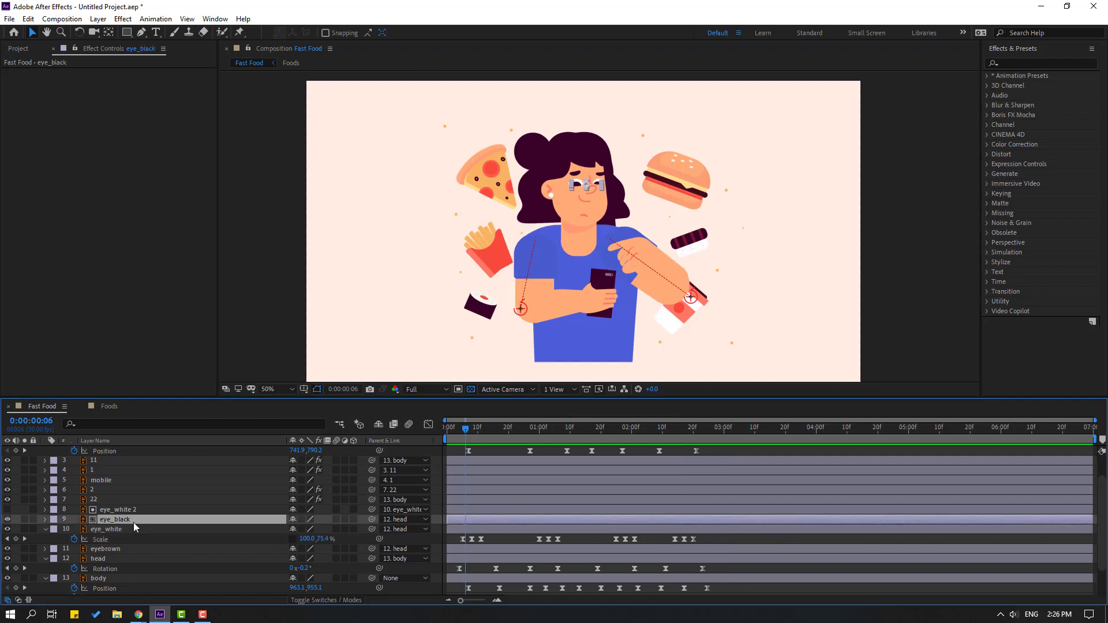
left_click_drag(478, 434, 452, 430)
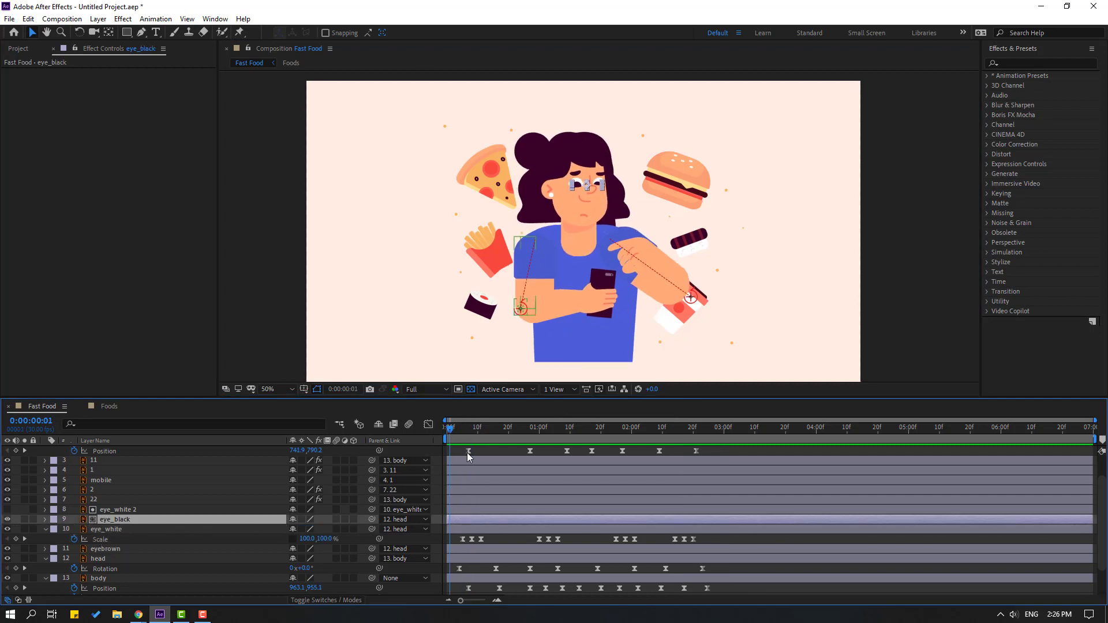
key("p")
left_click(75, 529)
scroll(626, 174, "up", 2)
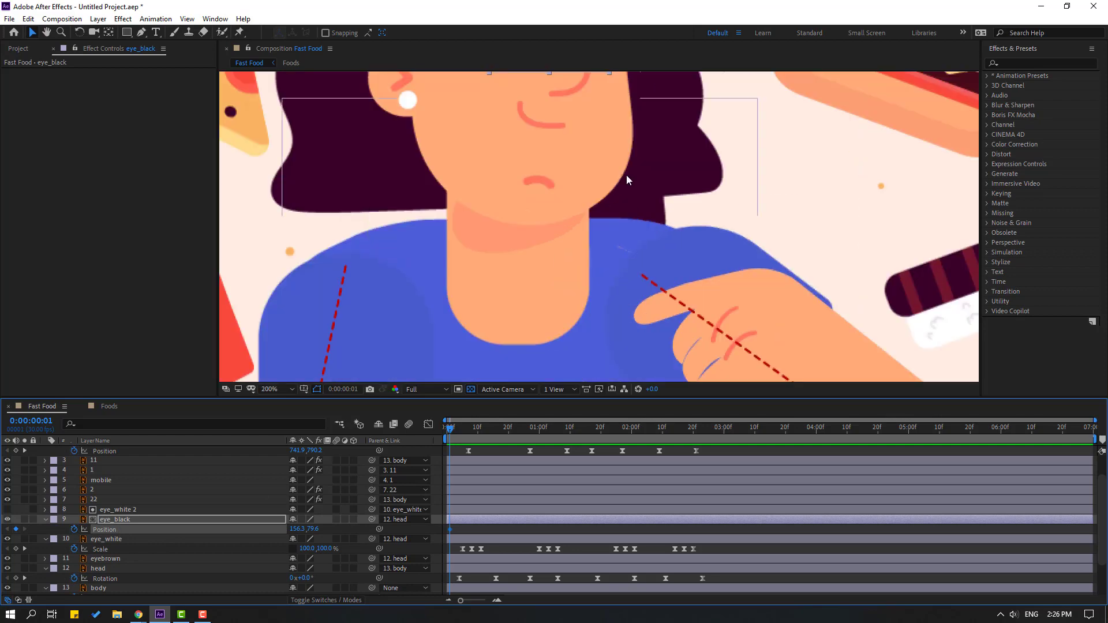
left_click_drag(481, 141, 454, 327)
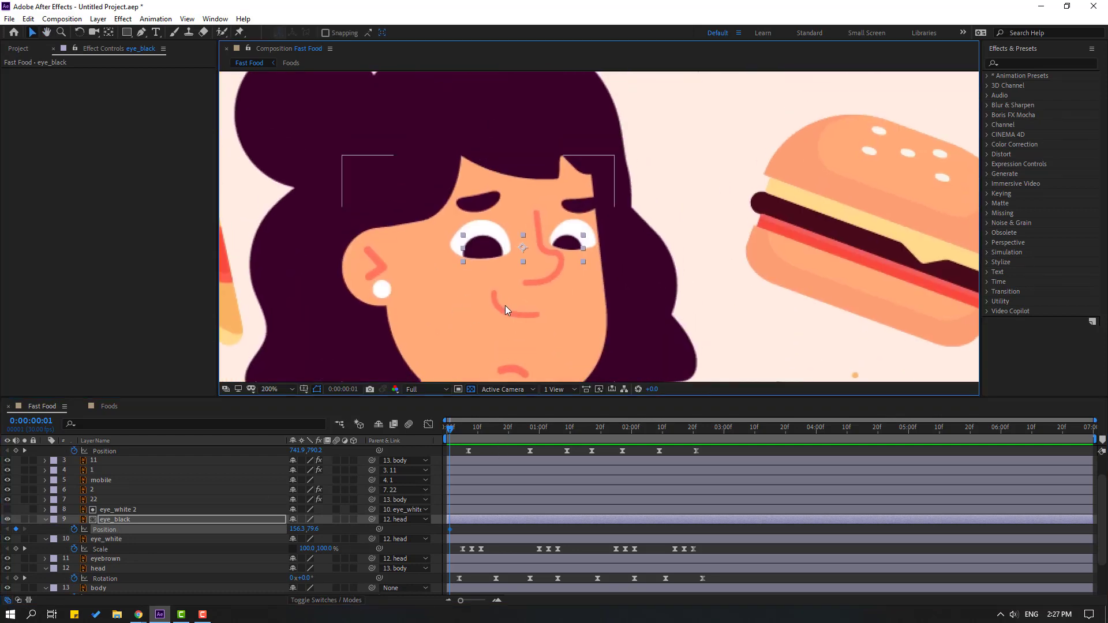
left_click_drag(478, 254, 488, 255)
mouse_move(466, 534)
left_mouse_down()
mouse_move(447, 526)
mouse_move(473, 528)
left_mouse_up()
scroll(681, 263, "down", 1)
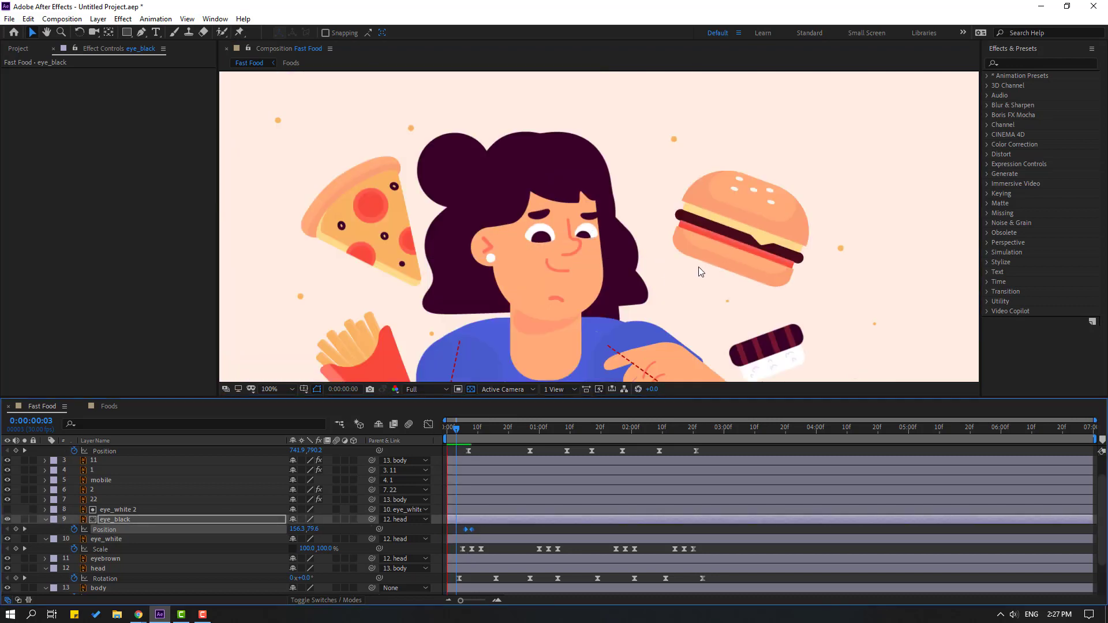
key("space")
key("space")
Add a second glance near frame 25, nudging the pupils slightly left and up.
left_click_drag(490, 428, 525, 429)
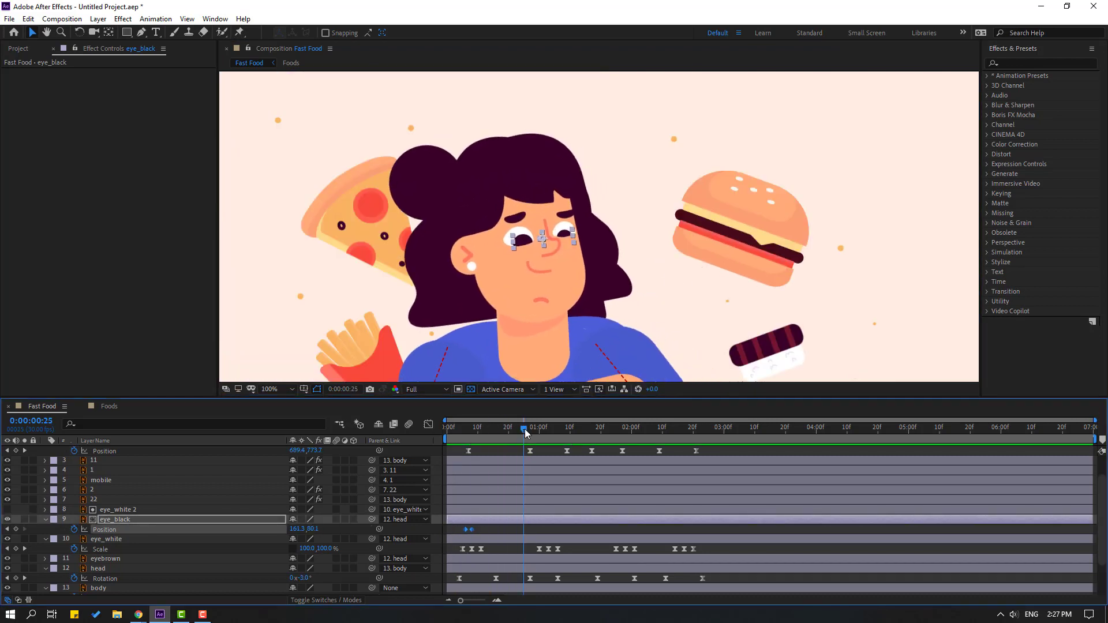
left_click(16, 529)
scroll(625, 216, "up", 2)
key("Page_Down")
key("Page_Down")
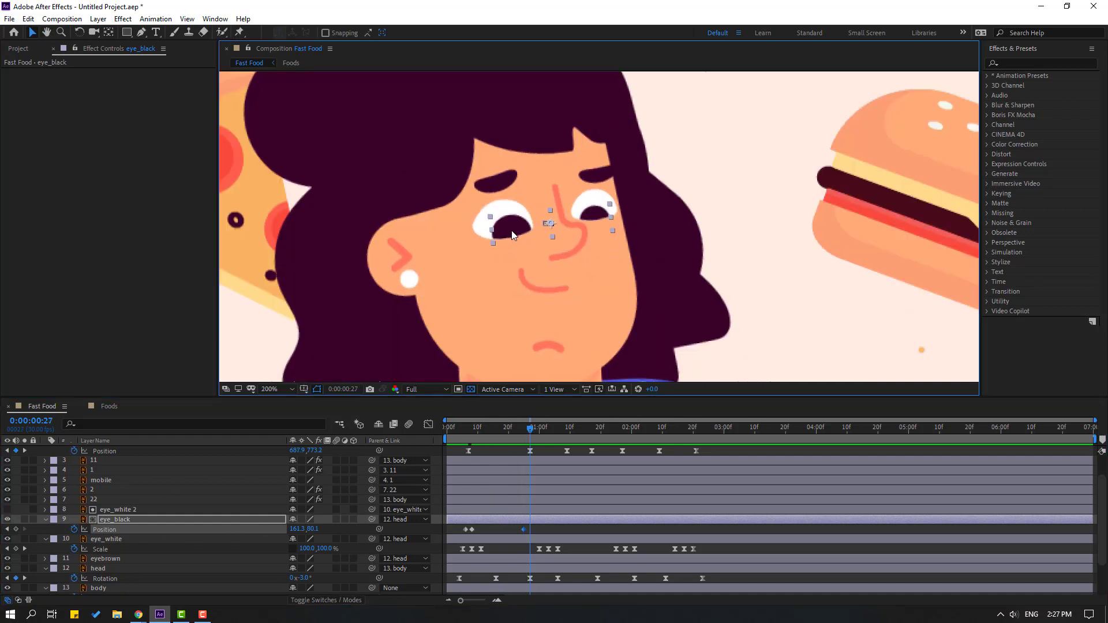
left_click_drag(511, 234, 509, 234)
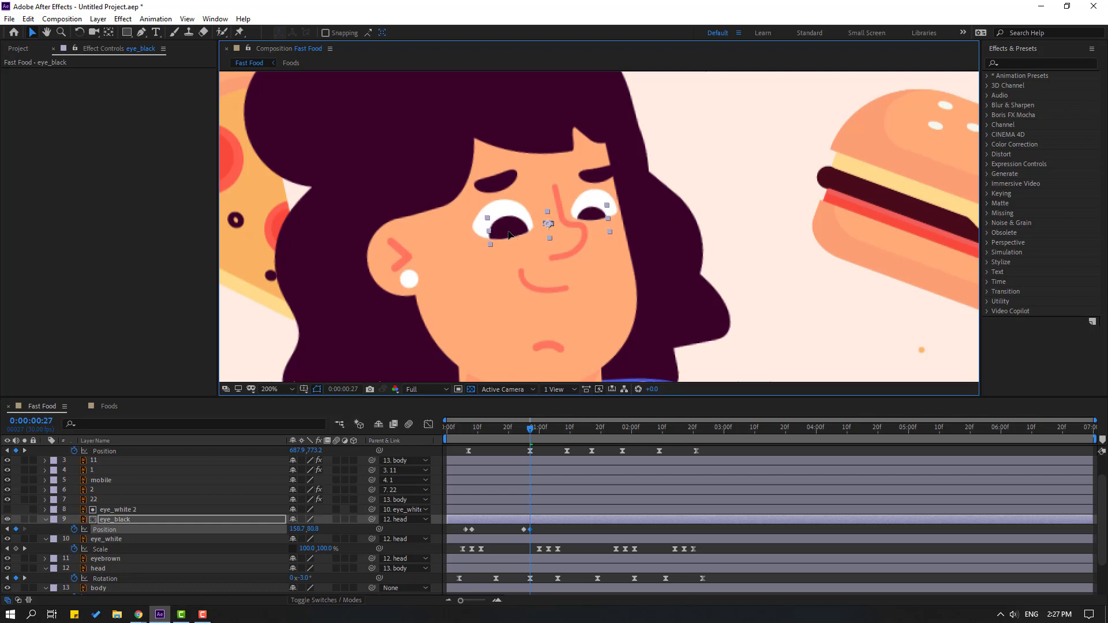
left_click(524, 530, "shift")
left_click_drag(530, 530, 549, 529)
Add a third glance around 1:16, moving the pupils right again.
left_click(524, 428)
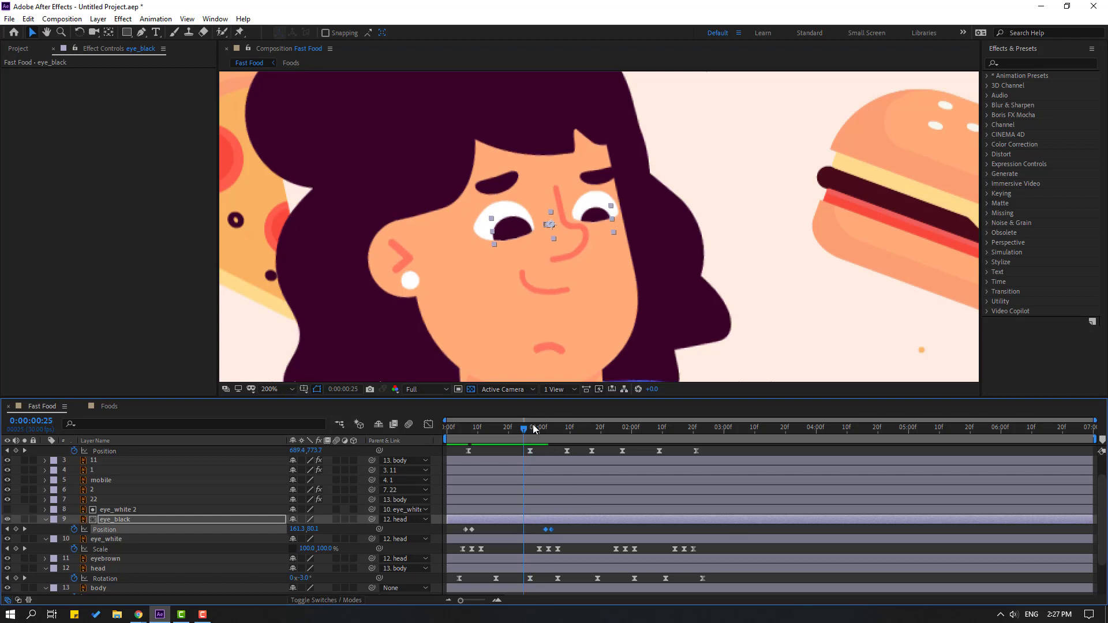
left_click_drag(534, 429, 590, 437)
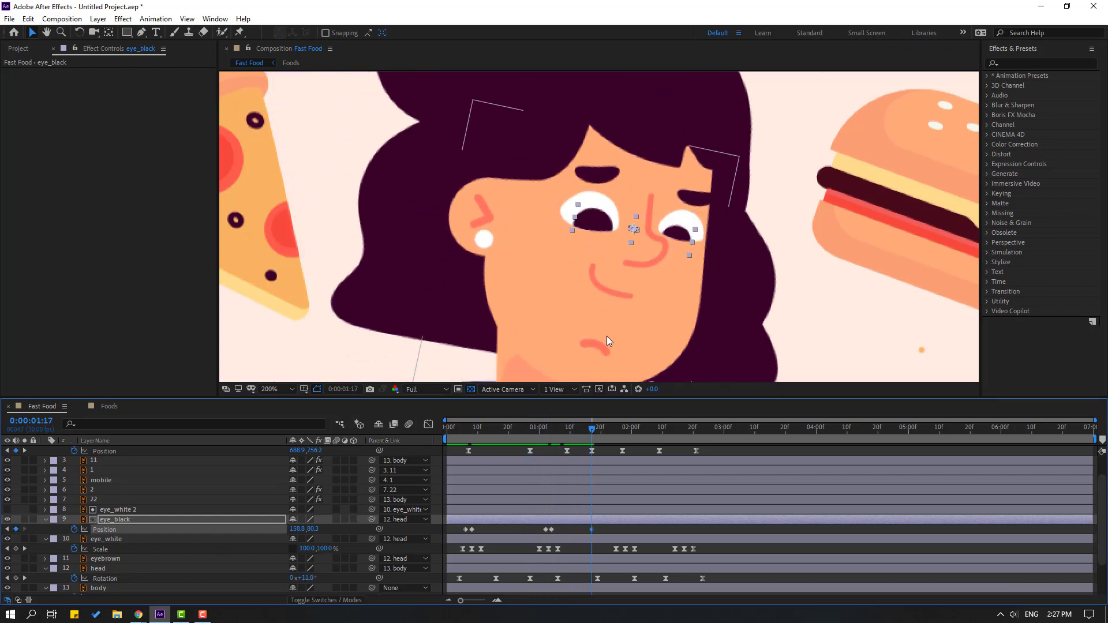
key("Page_Down")
key("Page_Down")
key("Page_Down")
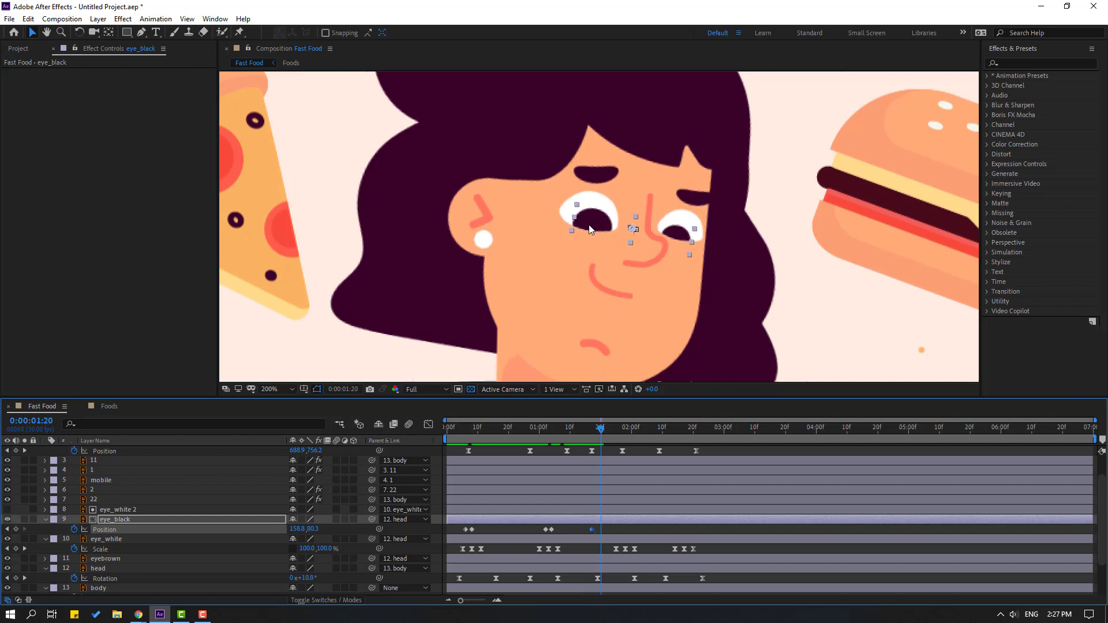
left_click_drag(590, 229, 599, 229)
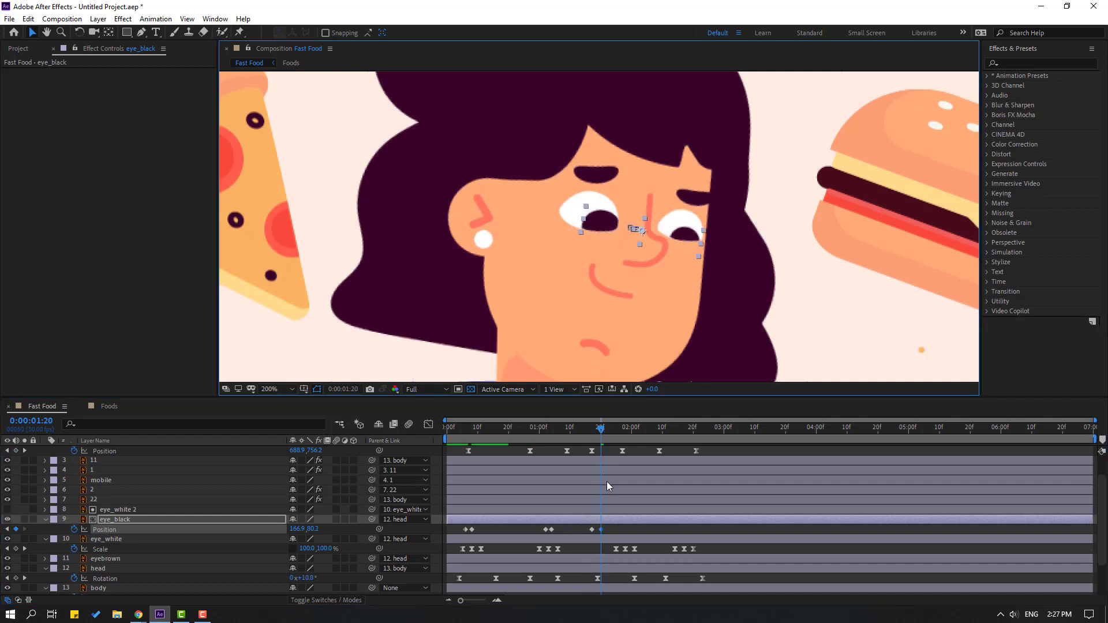
mouse_move(610, 525)
left_mouse_down()
mouse_move(580, 531)
mouse_move(629, 528)
left_mouse_up()
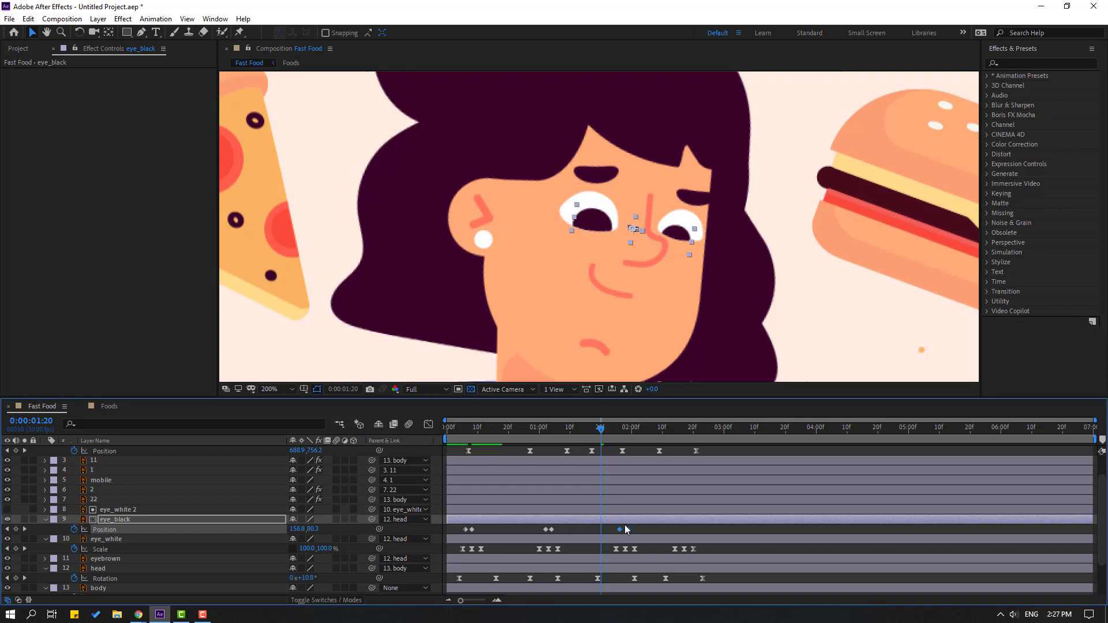
Add a final glance at about 2:05, moving the pupils slightly left and down.
left_click_drag(591, 430, 646, 432)
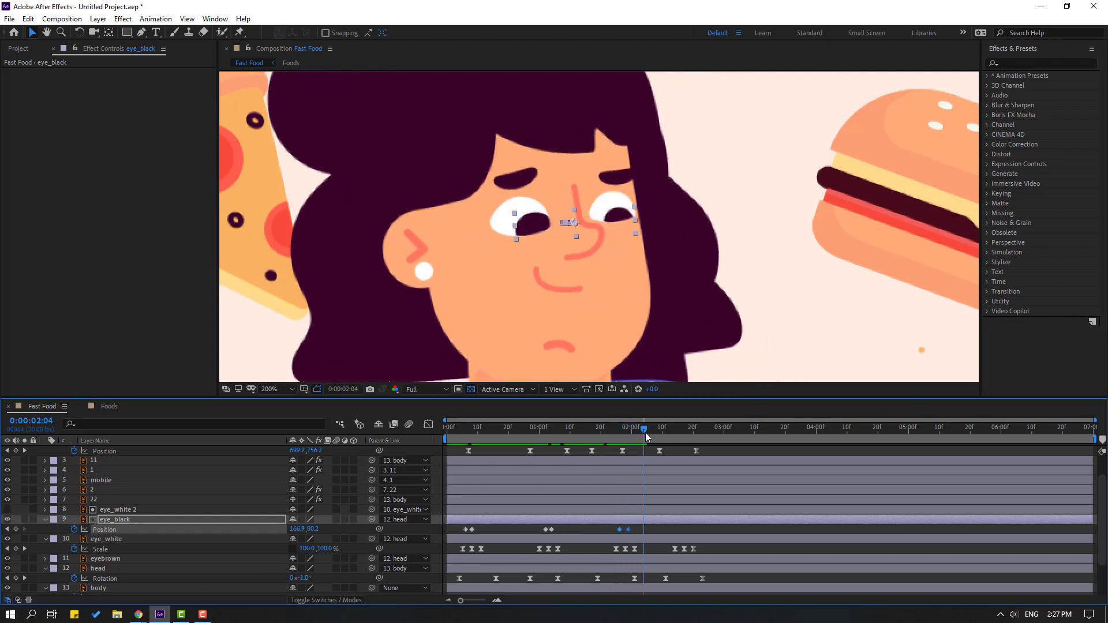
scroll(709, 306, "down", 2)
left_click_drag(709, 307, 677, 217)
left_click(645, 433)
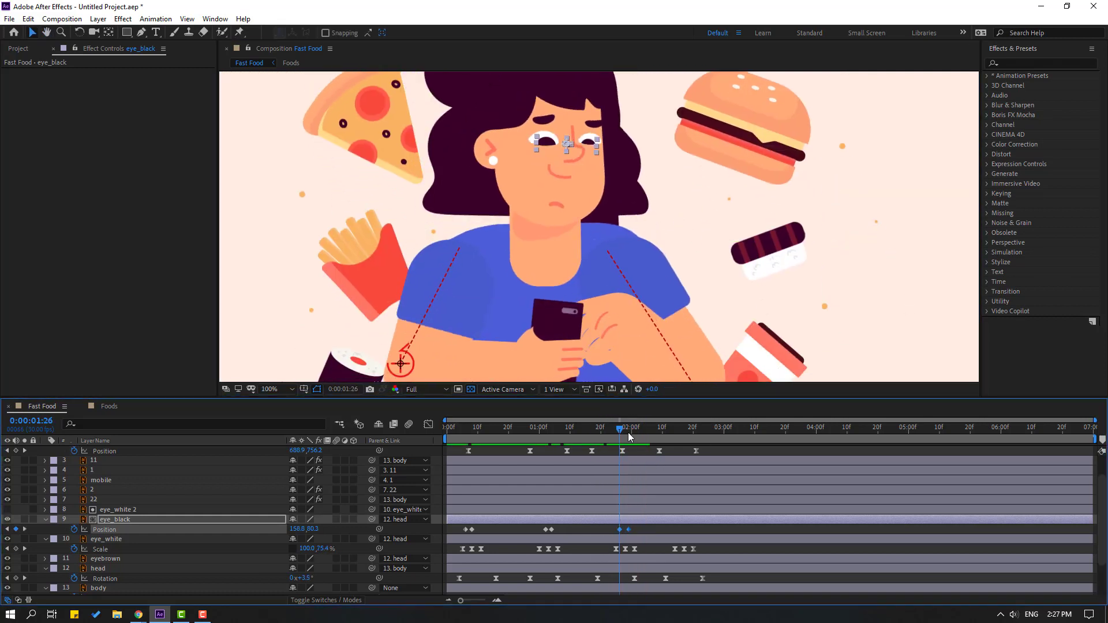
left_click(647, 433)
left_click(19, 529)
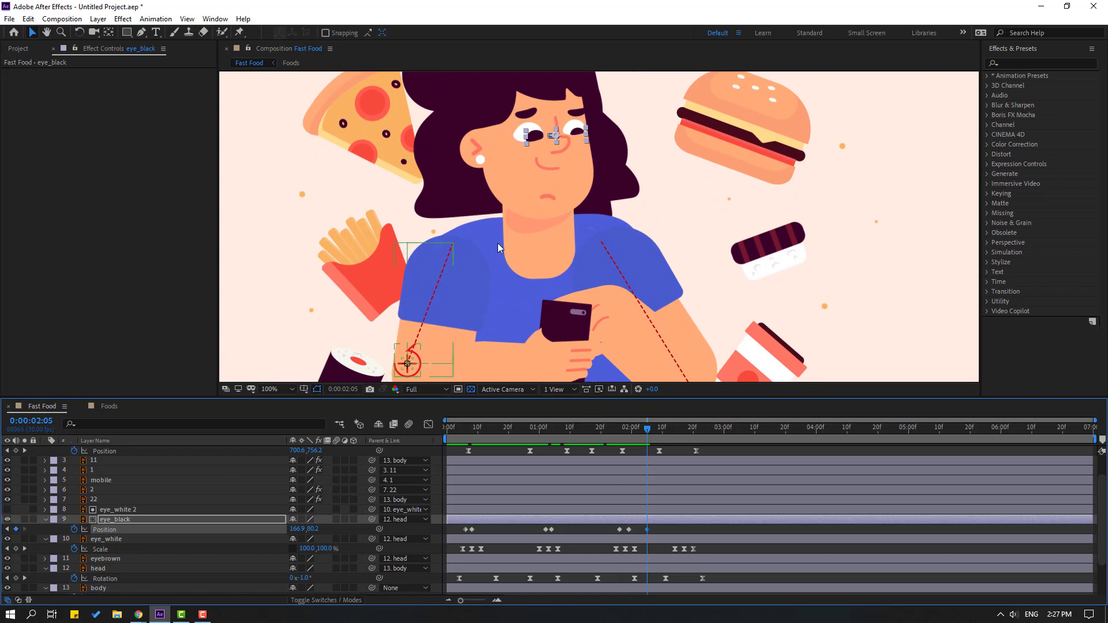
key("Page_Down")
key("Page_Down")
left_click_drag(538, 142, 535, 142)
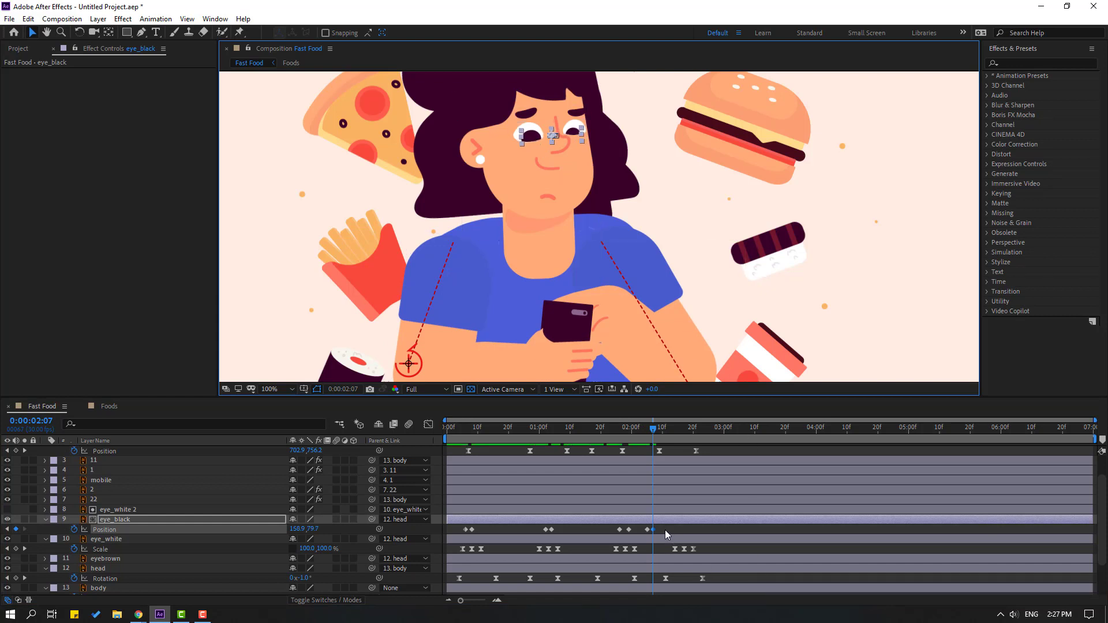
left_click_drag(666, 531, 470, 527)
Apply Easy Ease to all the pupil Position keyframes.
right_click(471, 528)
mouse_move(543, 519)
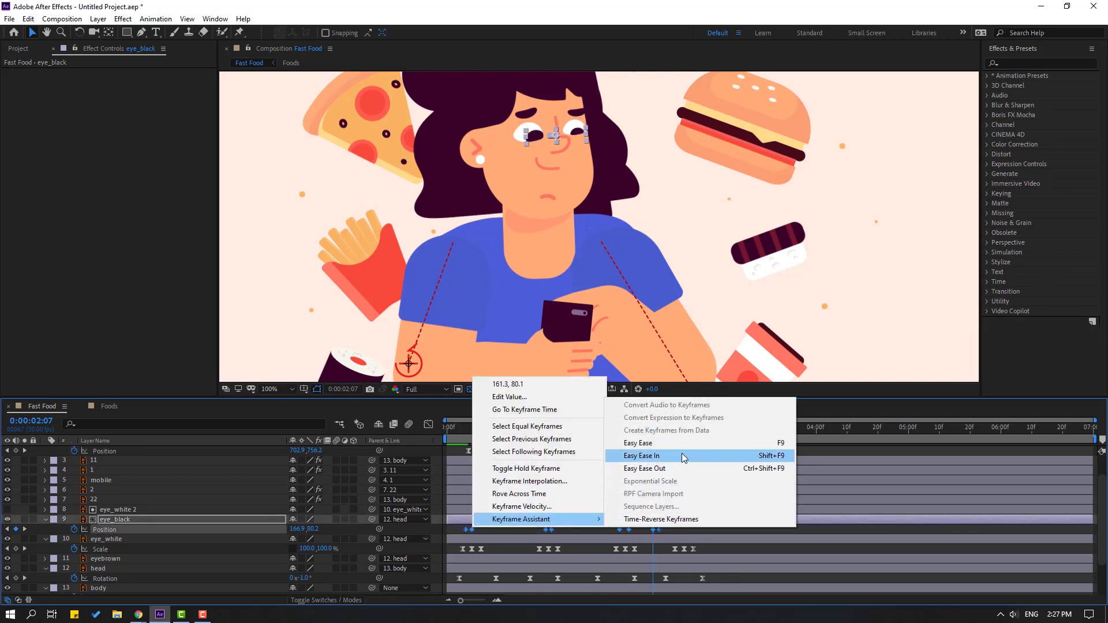
left_click(663, 444)
left_click(279, 389)
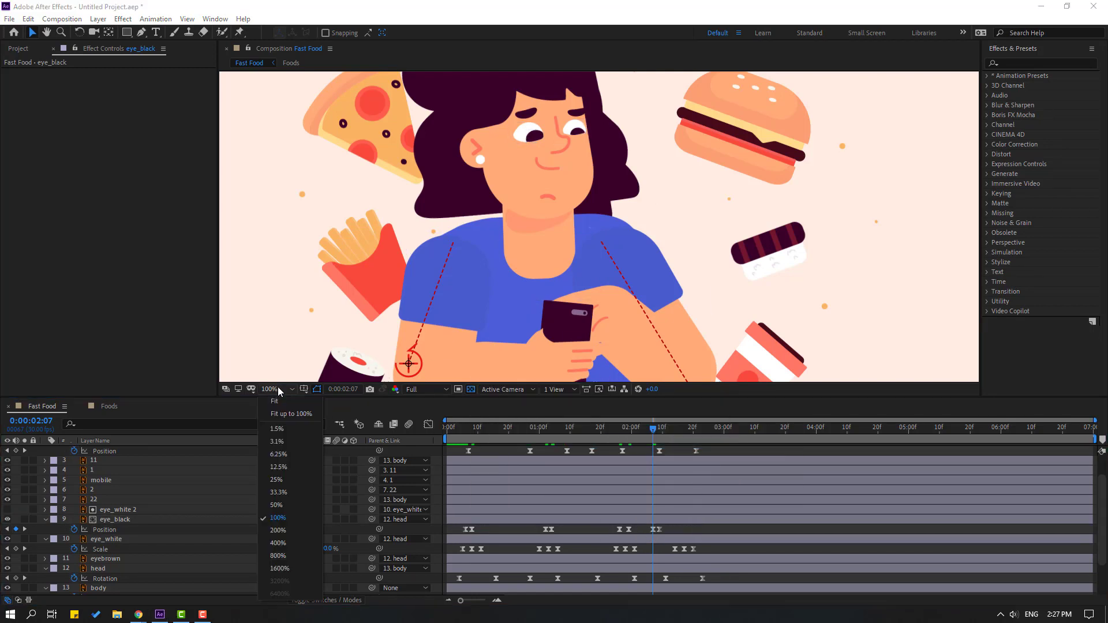
Fit the viewer, preview the animation, and set the work area end at about 2:27.
left_click(272, 414)
key("space")
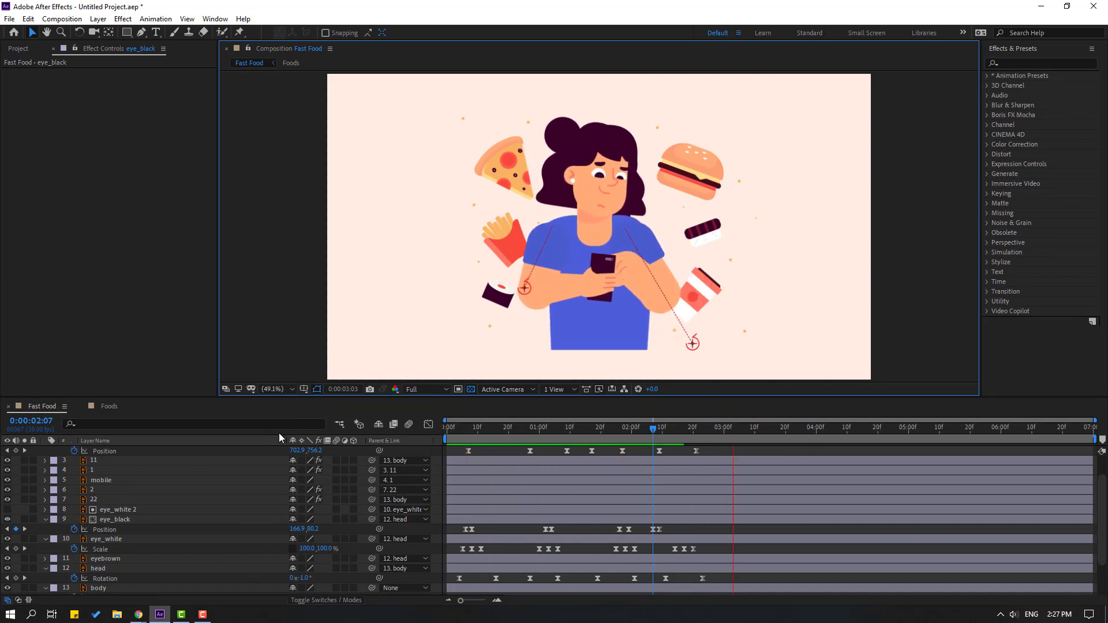
left_click(717, 431)
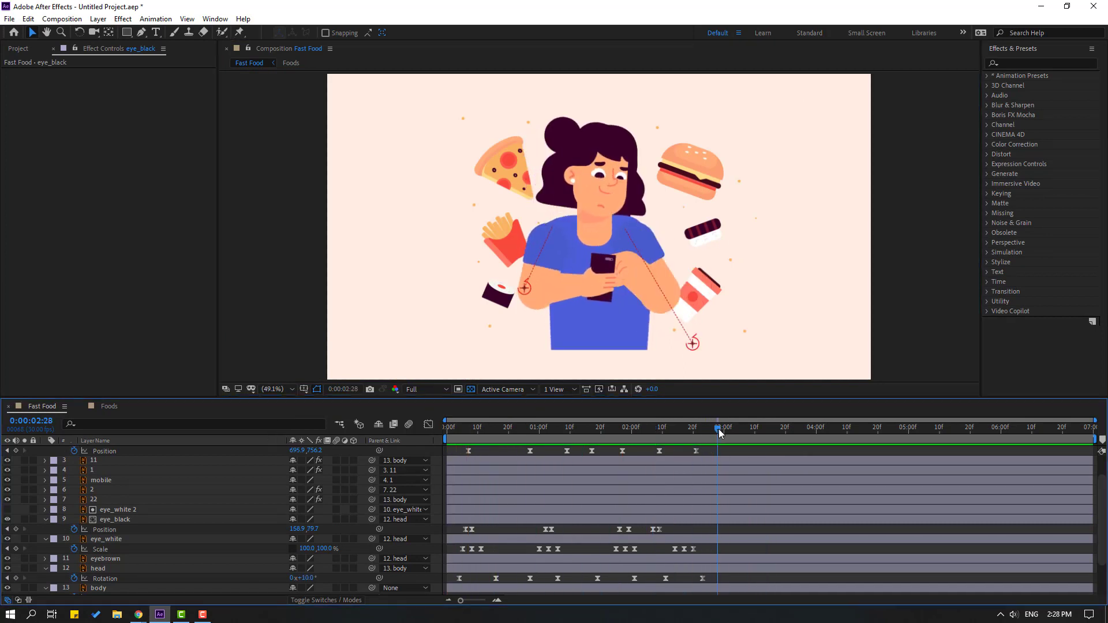
key("n")
left_click_drag(453, 431, 548, 430)
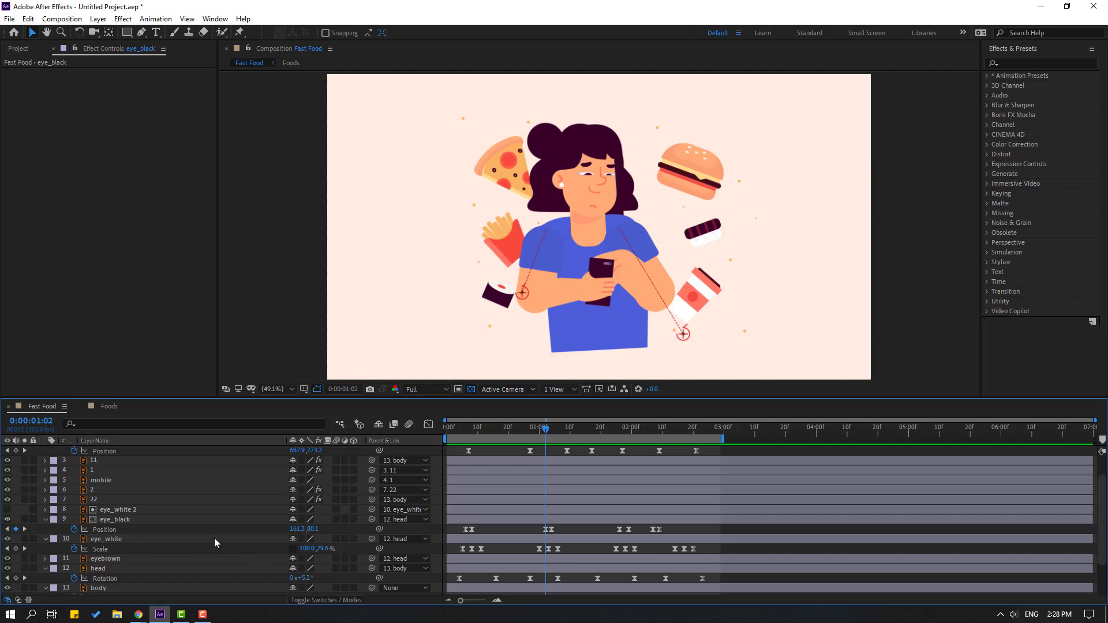
scroll(215, 543, "down", 3)
Open Foods and apply Overshoot Scale From Anchor Point as an In transition to all six food layers.
double_click(103, 580)
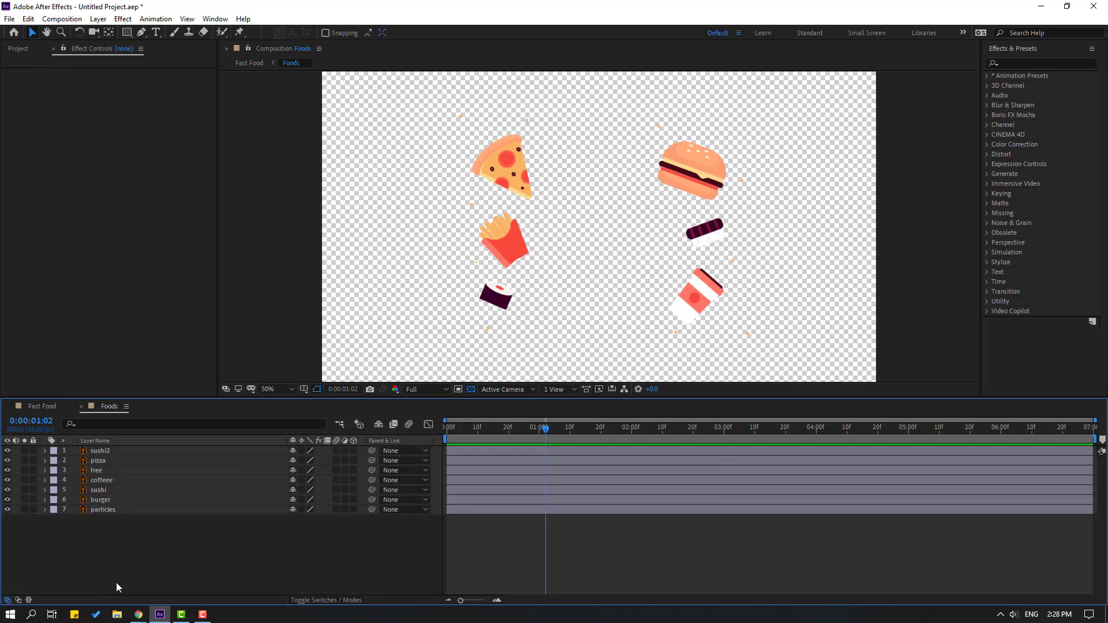
left_click(101, 500)
left_click(102, 451, "shift")
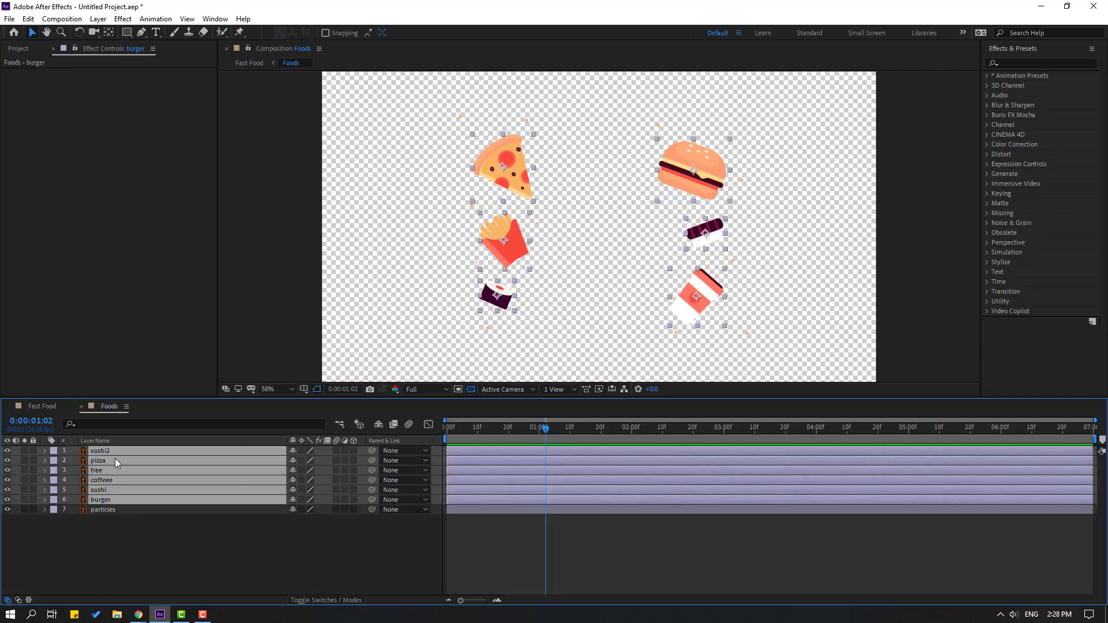
left_click(215, 19)
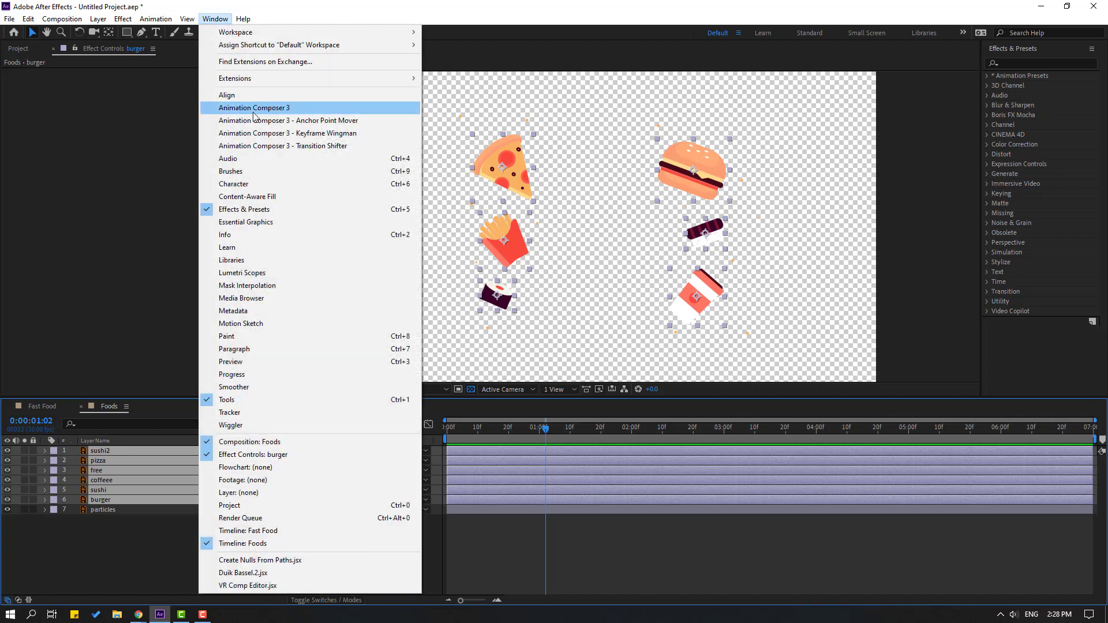
left_click(254, 108)
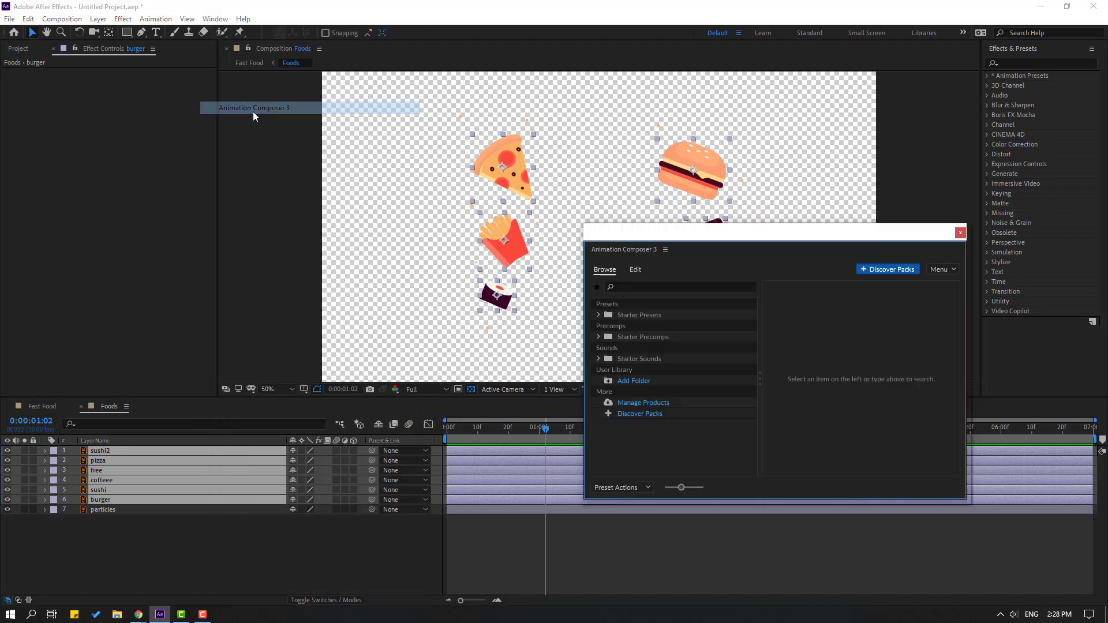
left_click(598, 316)
left_click(610, 326)
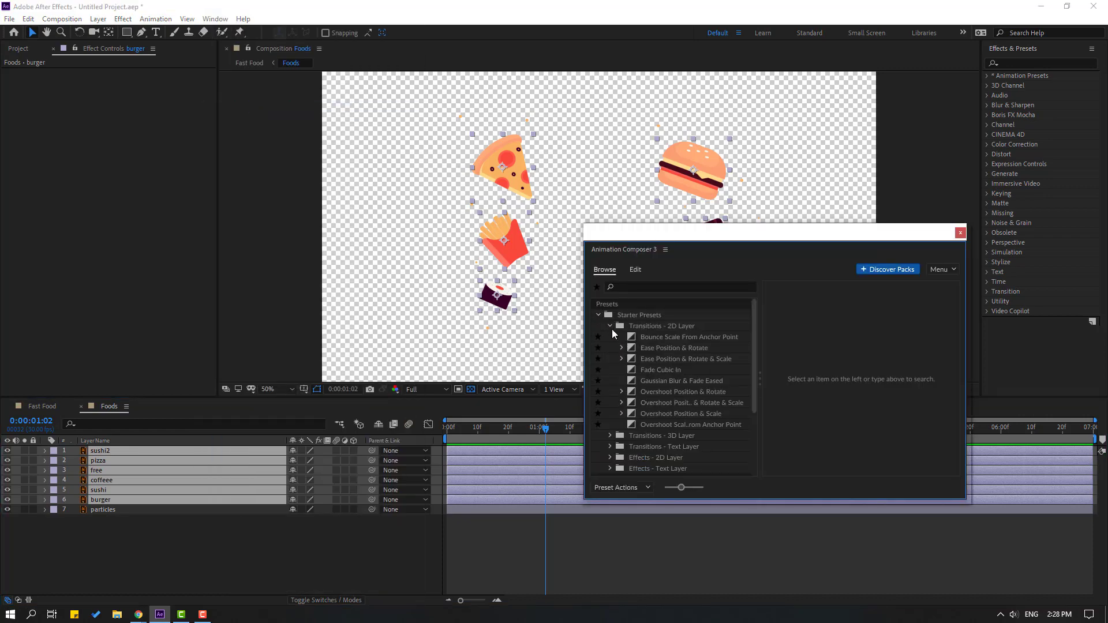
left_click(681, 424)
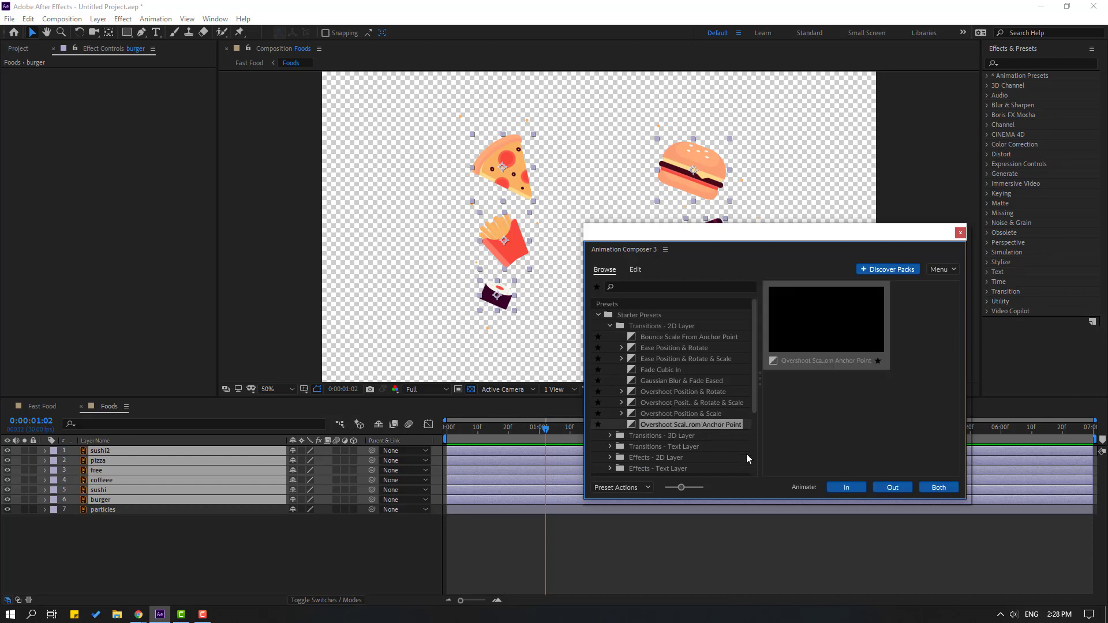
left_click(849, 490)
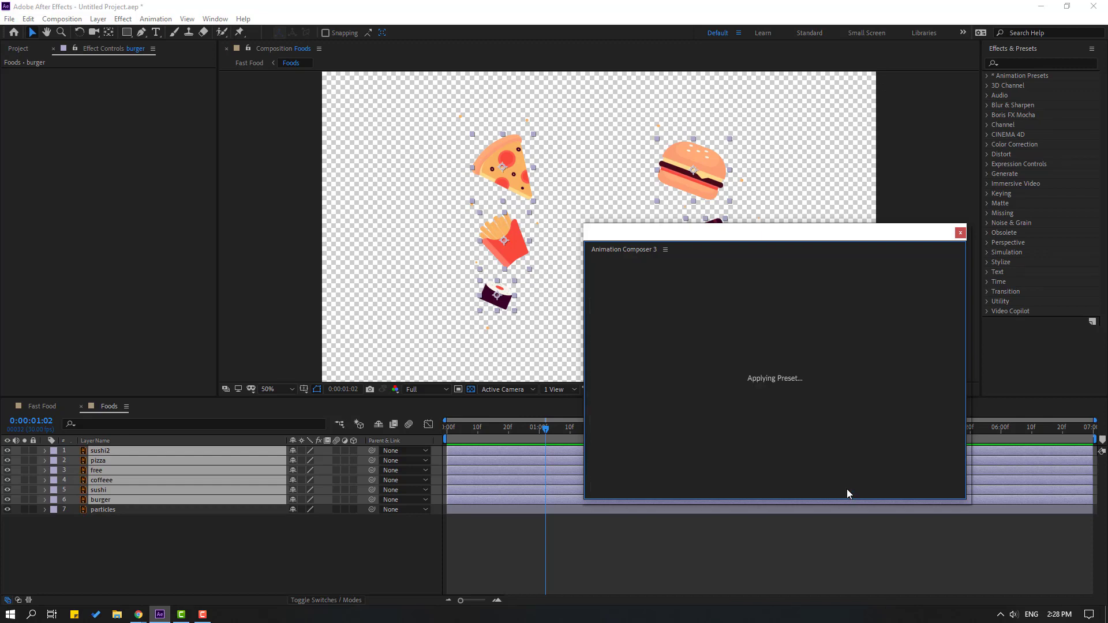
Delay the coffee layer's start to the playhead and preview the food pop-in.
left_click(509, 553)
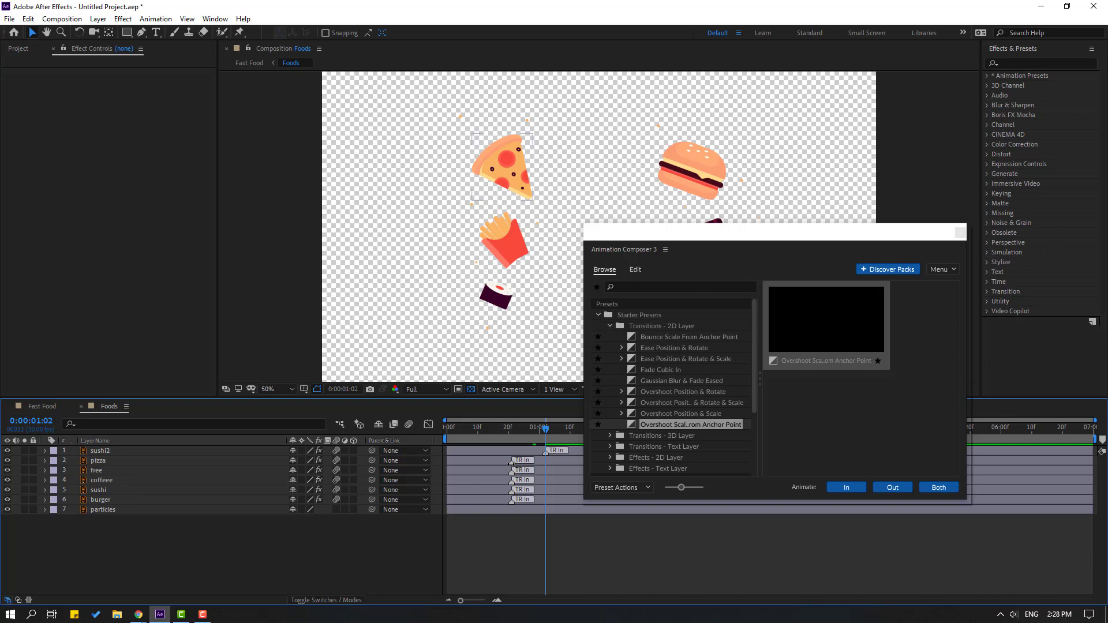
mouse_move(512, 477)
left_mouse_down()
mouse_move(548, 470)
mouse_move(546, 492)
left_mouse_up()
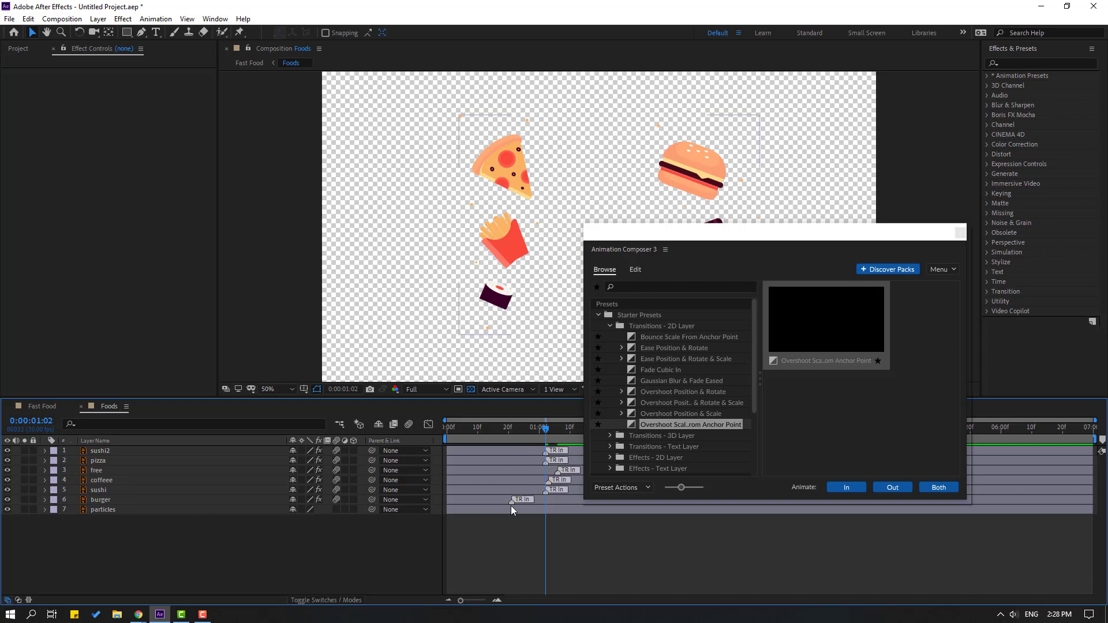
left_click_drag(716, 257, 734, 192)
key("space")
left_click(127, 498)
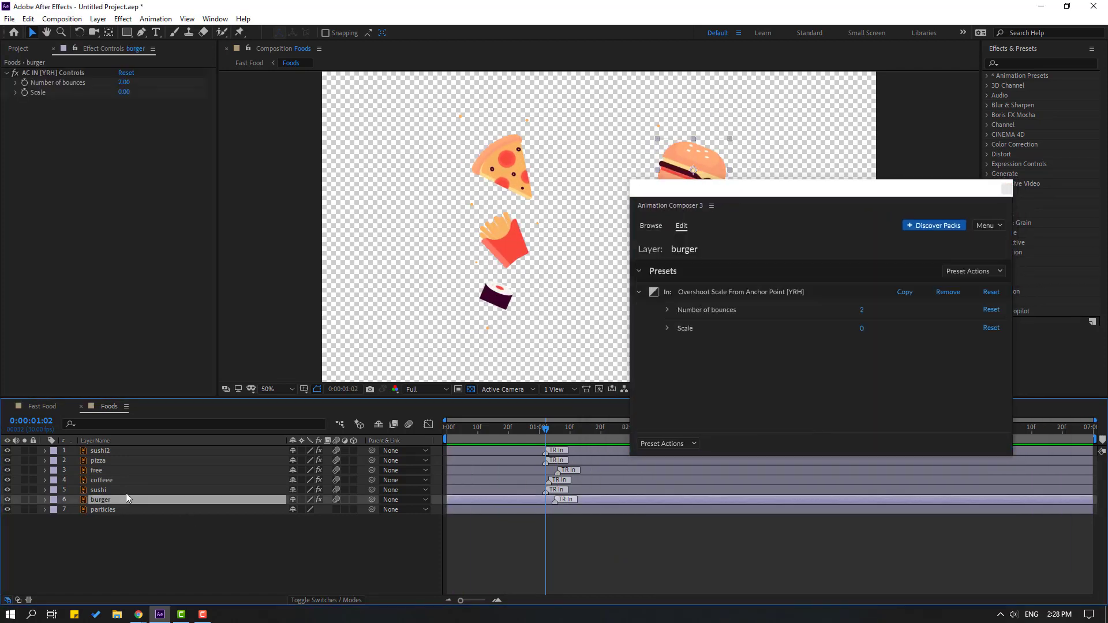
Apply Animation Composer's Cosine Rotate from 2D Layer Transformations to the six selected food layers.
left_click(112, 455, "shift")
left_click(653, 227)
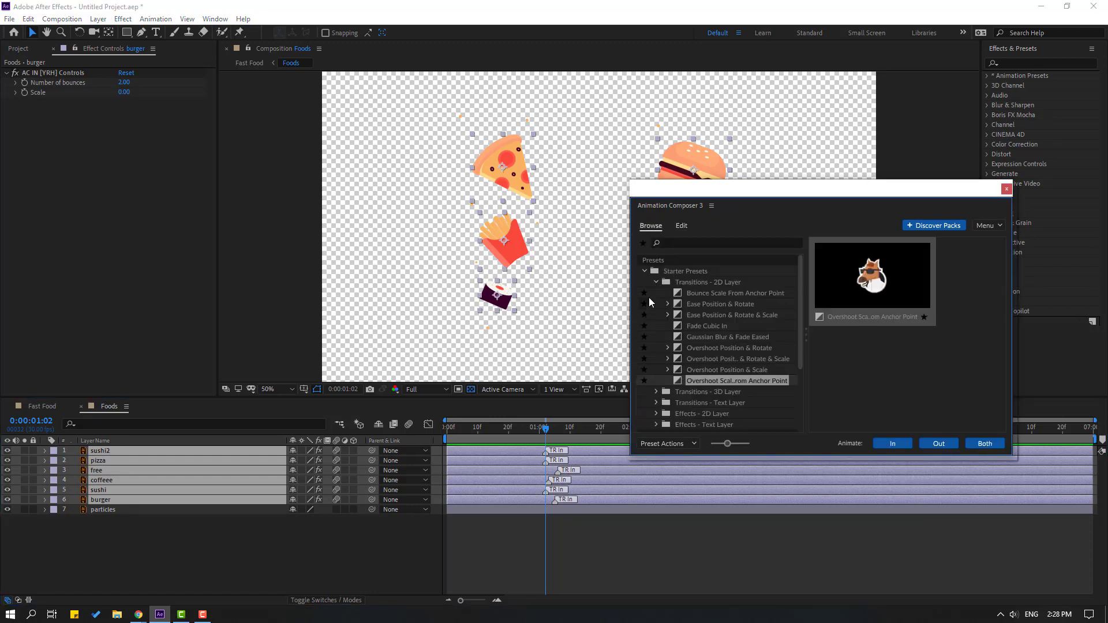
left_click(655, 283)
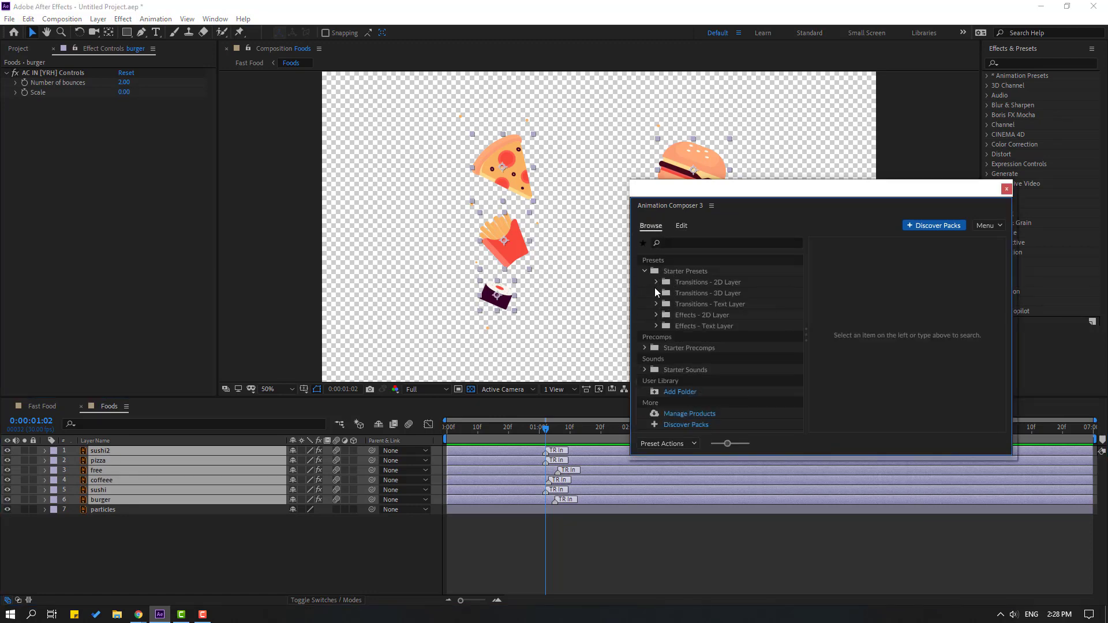
left_click(657, 317)
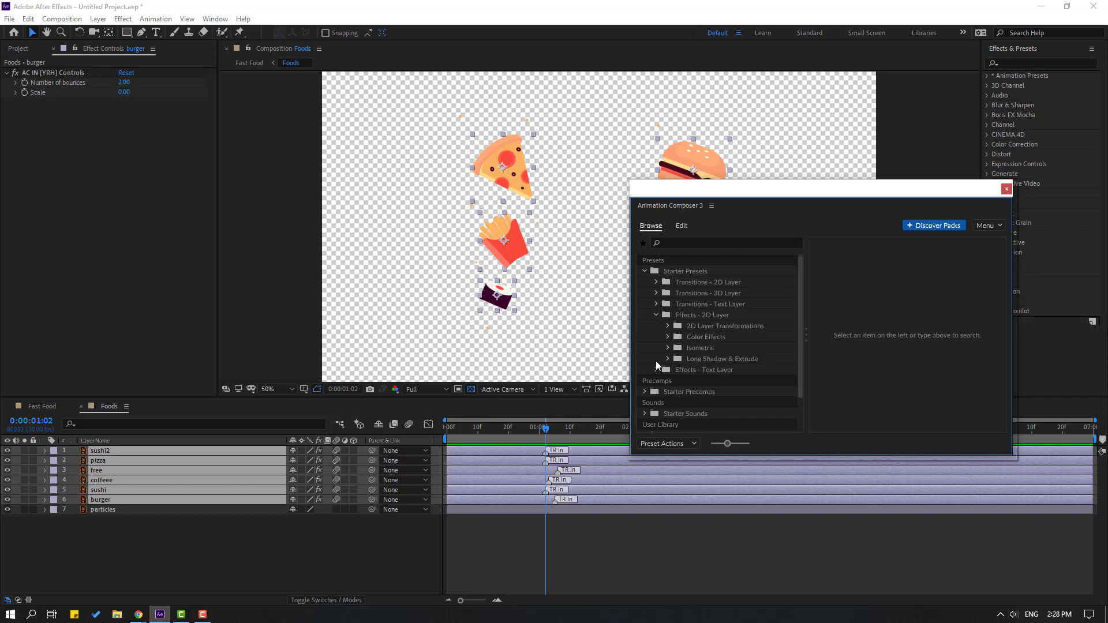
left_click(667, 326)
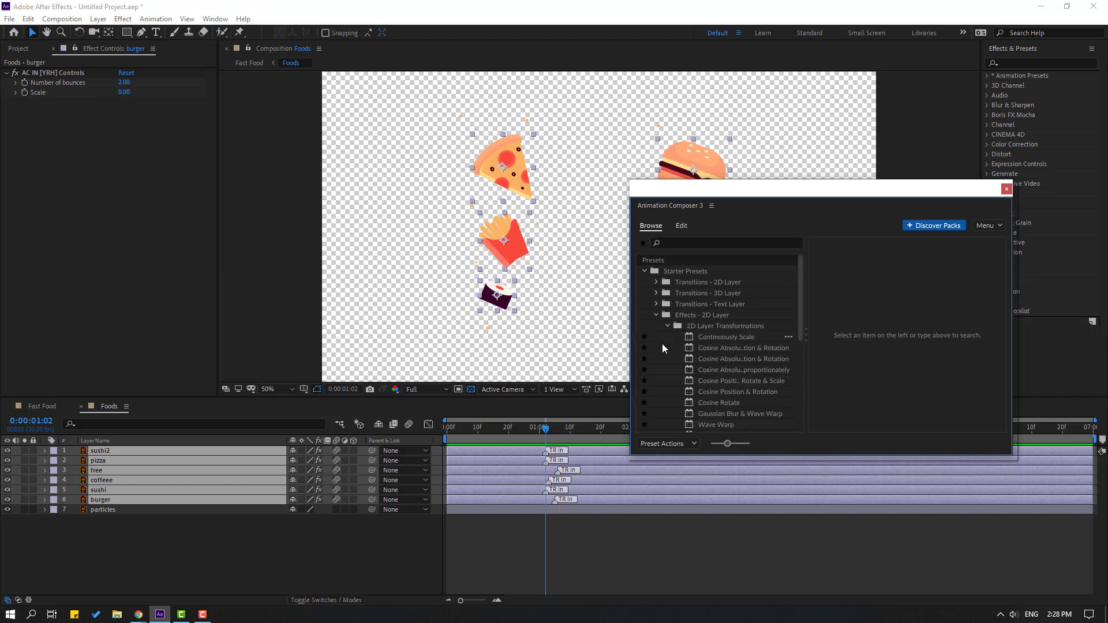
left_click(721, 362)
scroll(733, 368, "down", 1)
left_click(721, 396)
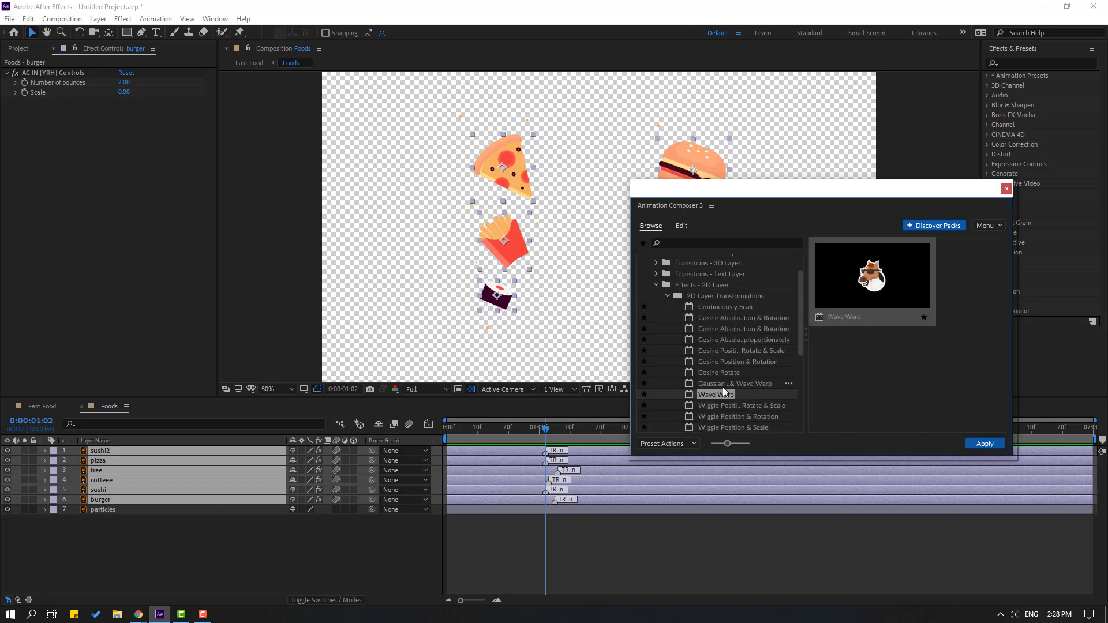
left_click(714, 372)
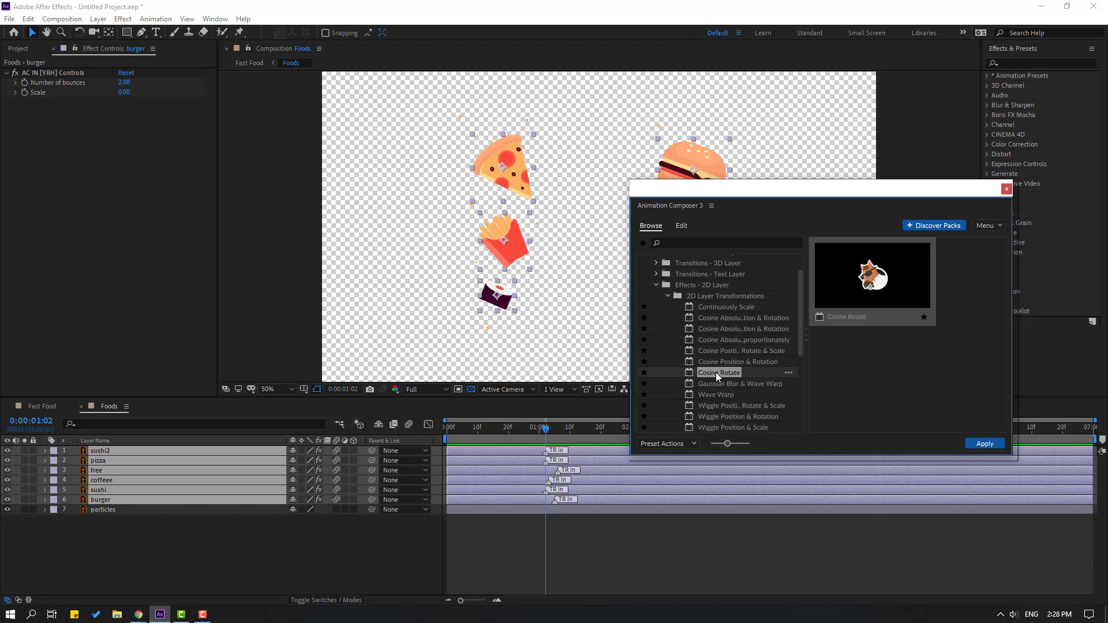
left_click(982, 444)
left_click(1007, 189)
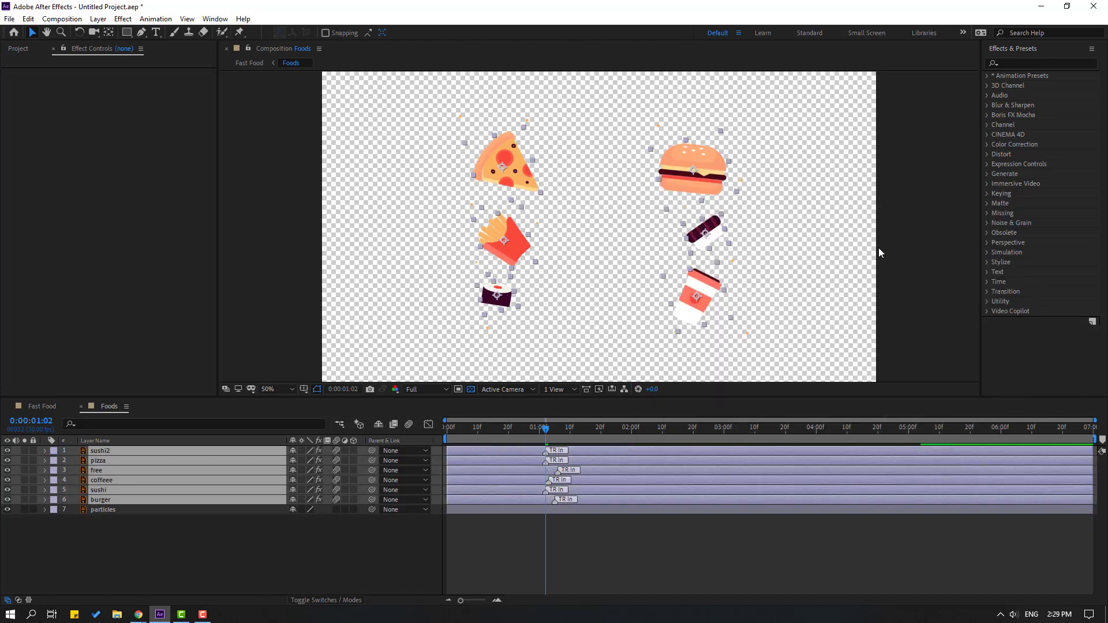
Set the Cosine Rotate Intensity to 10 on the sushi2, pizza and free layers.
left_click(342, 570)
left_click(115, 452)
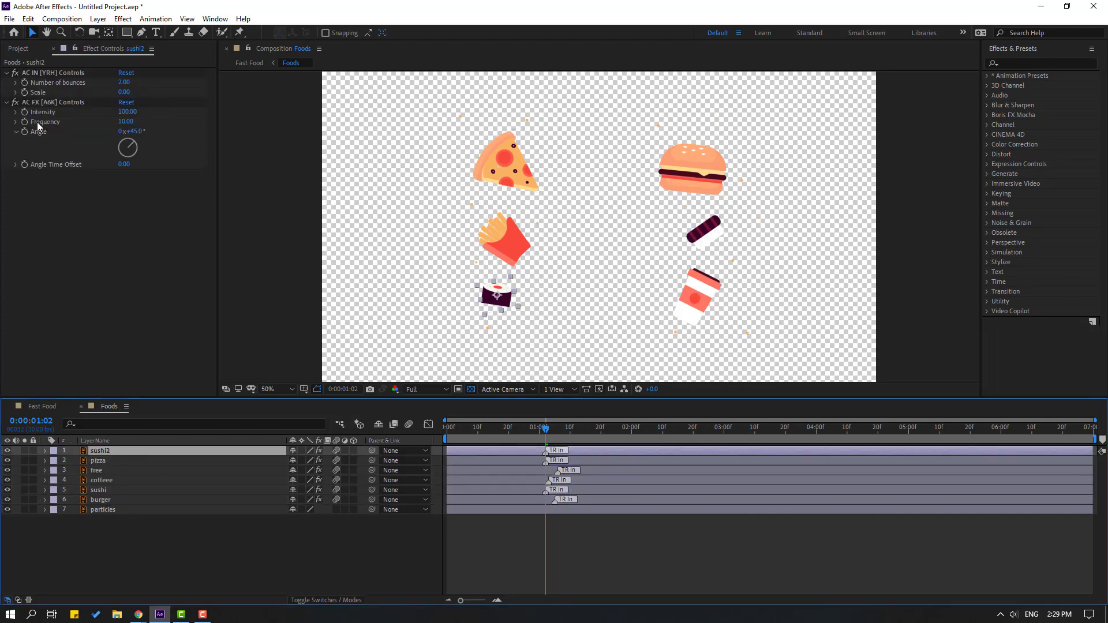
left_click(121, 113)
type("10")
key("Return")
key("space")
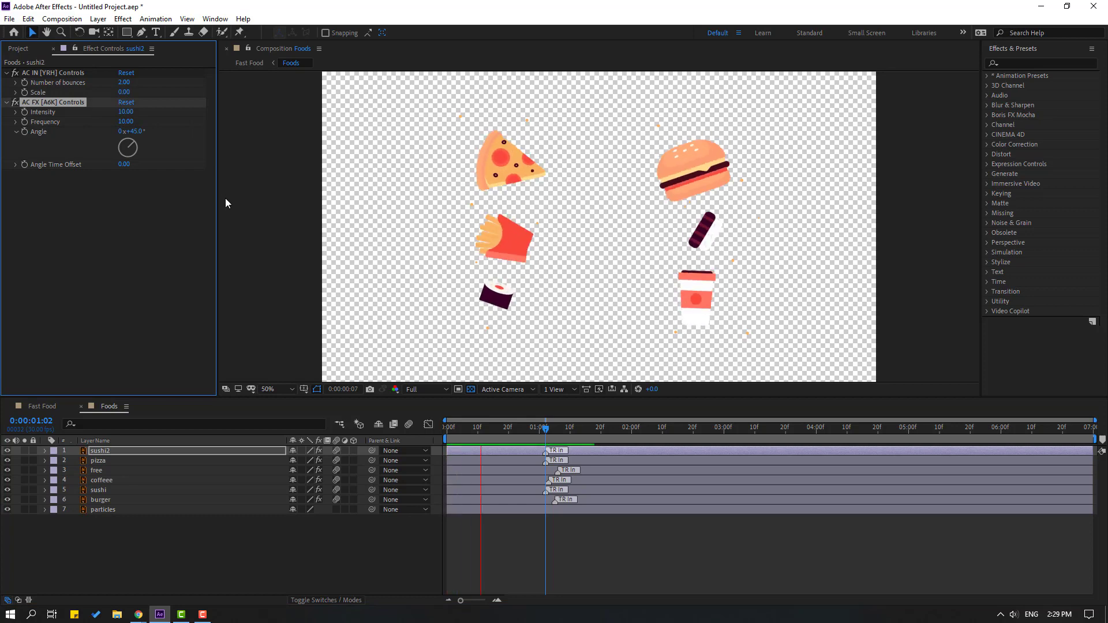
left_click(106, 461)
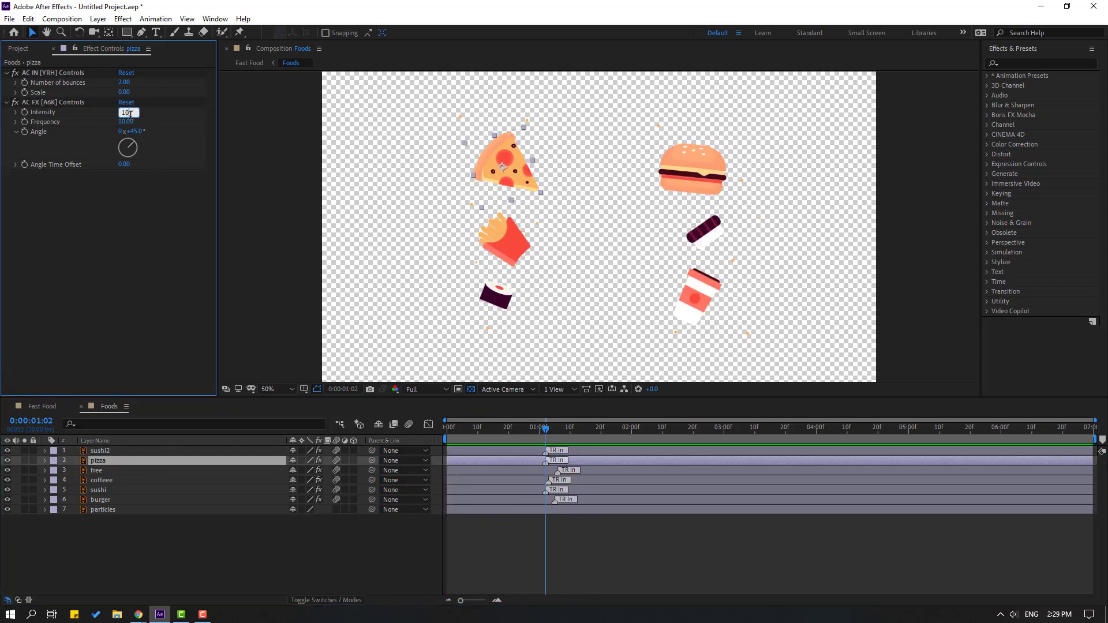
key("Return")
left_click(97, 470)
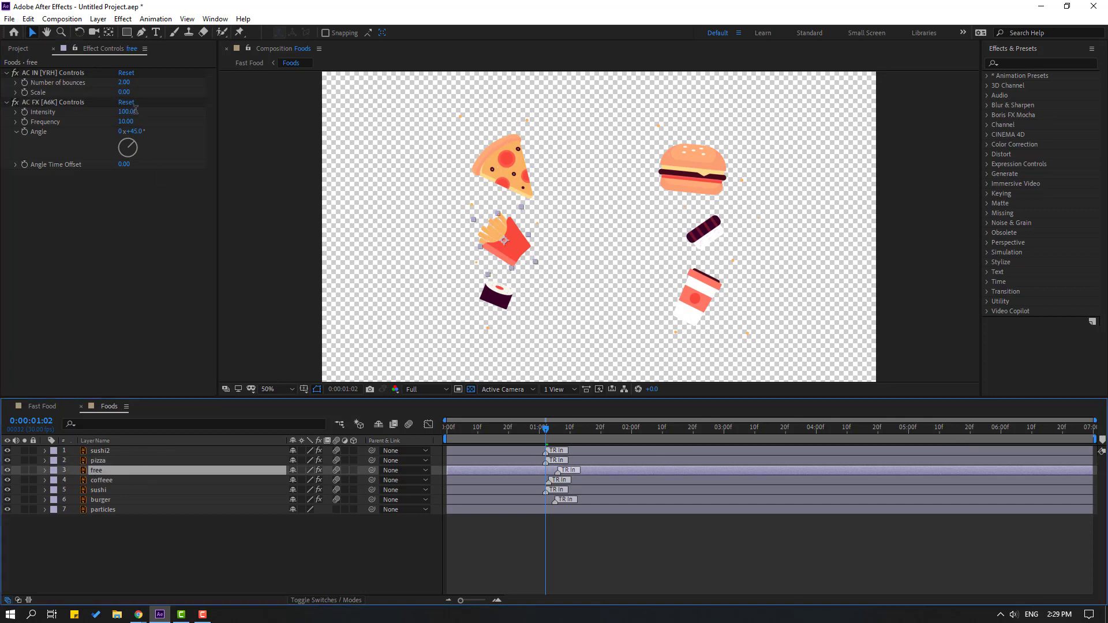
key("Return")
Set Intensity to 10 on the coffeee, sushi and burger layers and preview the sway.
left_click(108, 481)
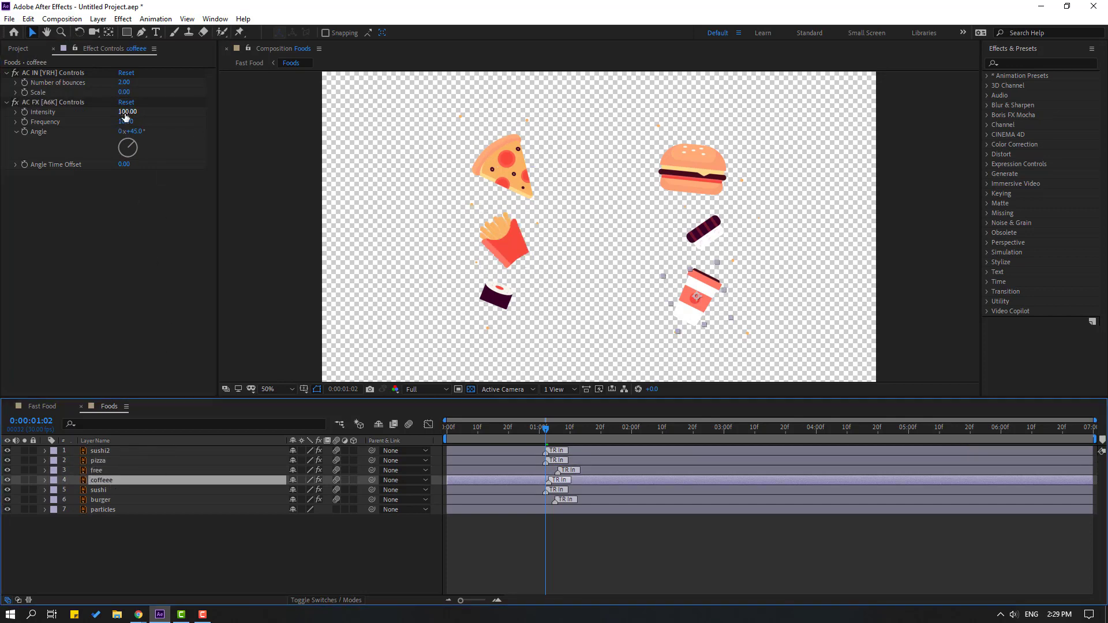
key("Return")
left_click(99, 490)
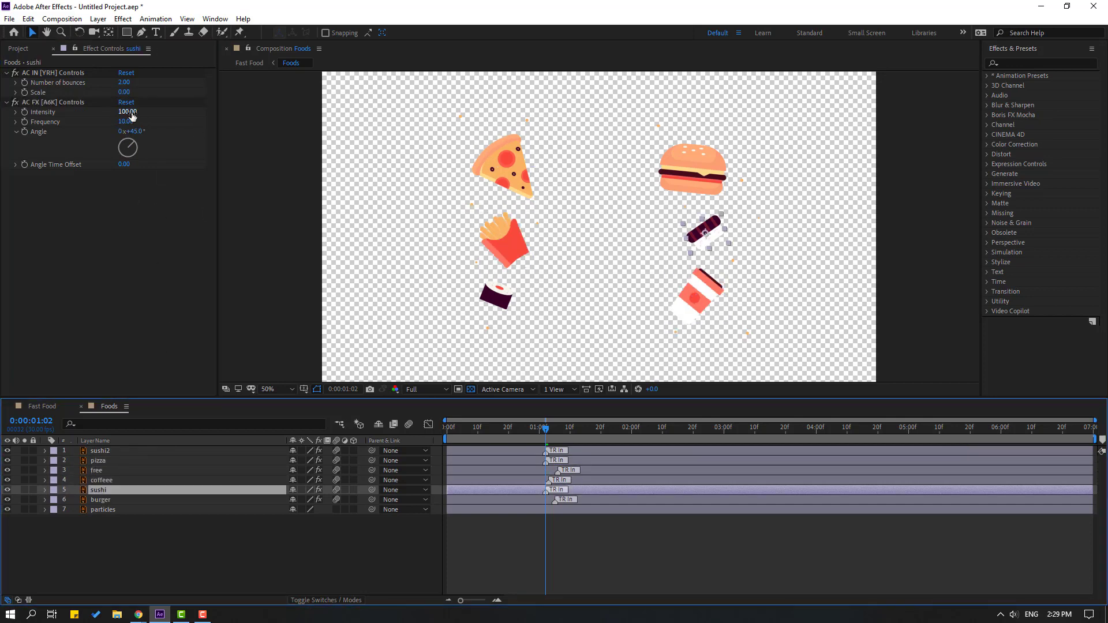
type("10")
key("Return")
left_click(106, 501)
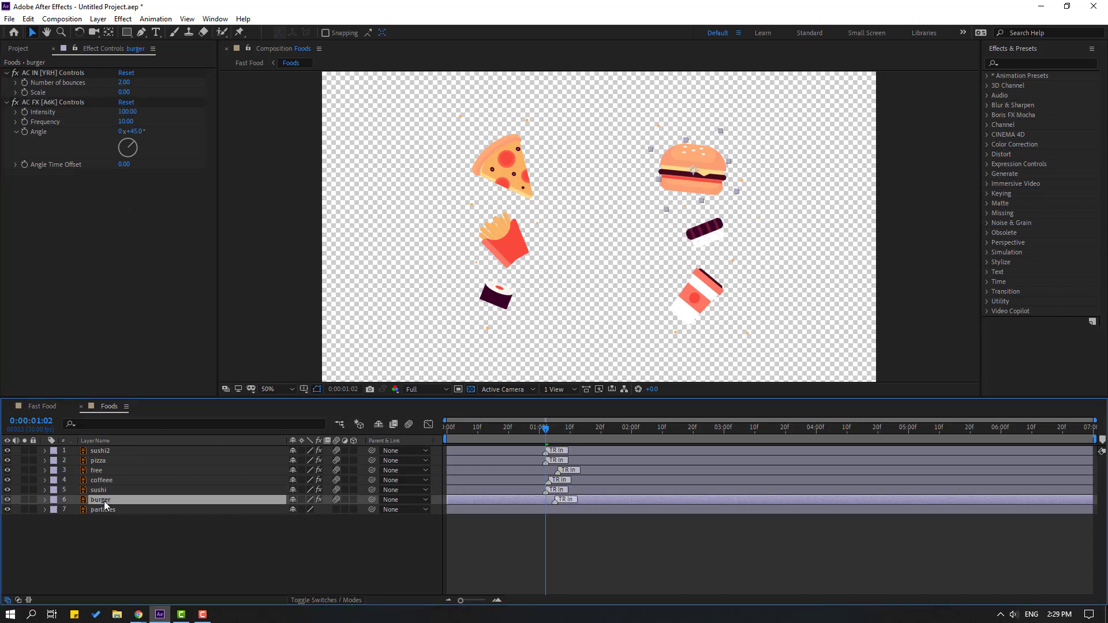
left_click(127, 111)
type("10")
key("Return")
left_click(231, 565)
key("space")
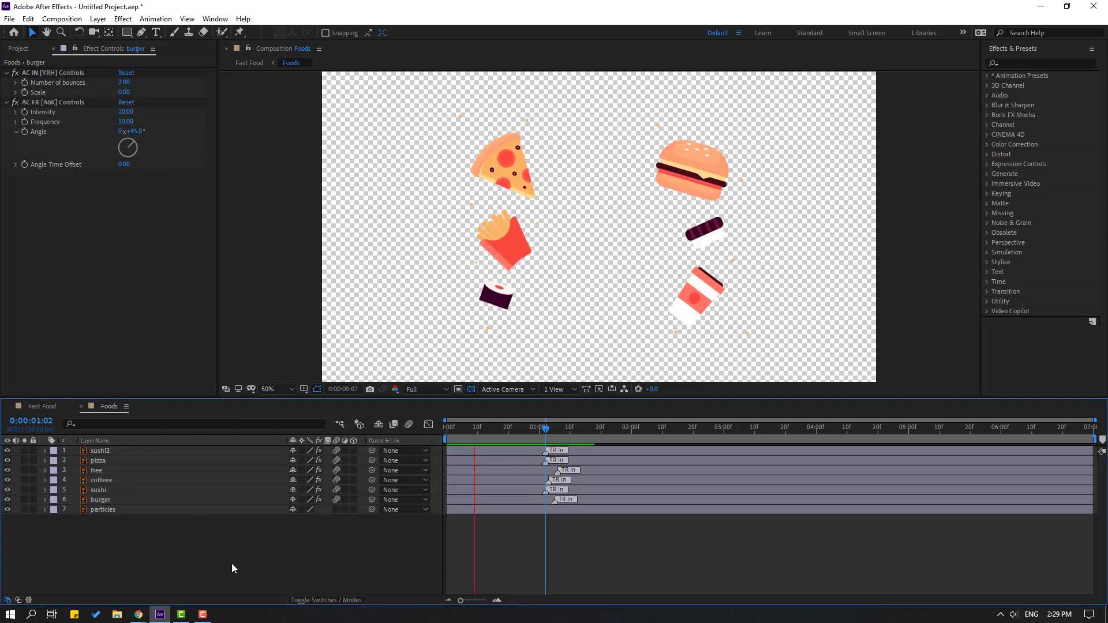
Stagger the start times of sushi2, pizza, sushi and free, then preview the entrances.
key("space")
left_click_drag(483, 450, 515, 451)
left_click_drag(475, 461, 597, 497)
key("space")
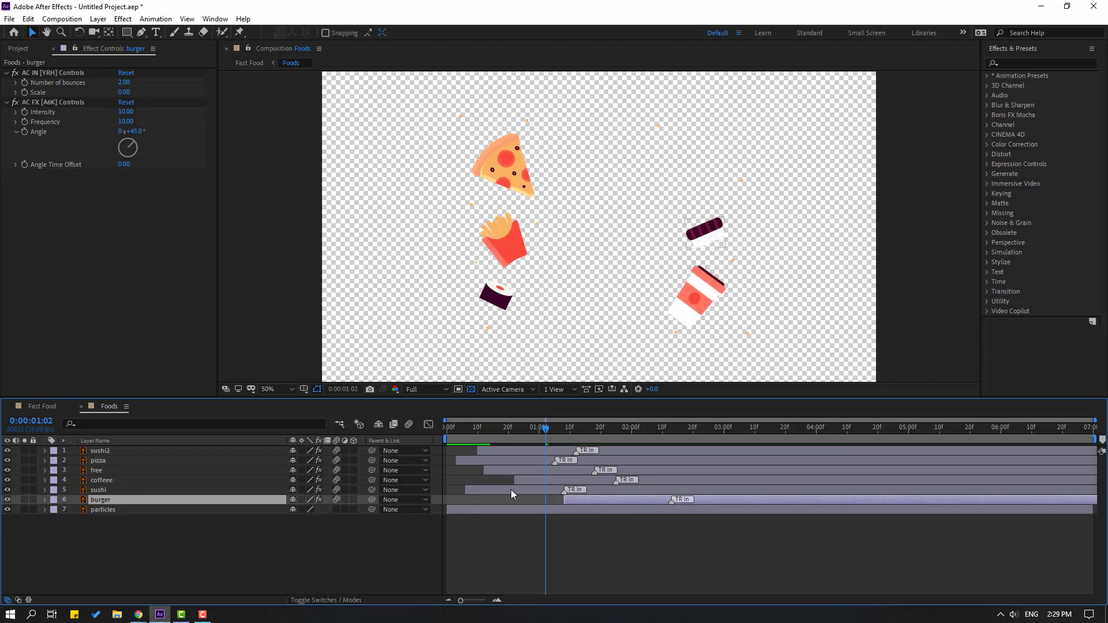
left_click_drag(511, 493, 598, 475)
left_click_drag(514, 454, 542, 454)
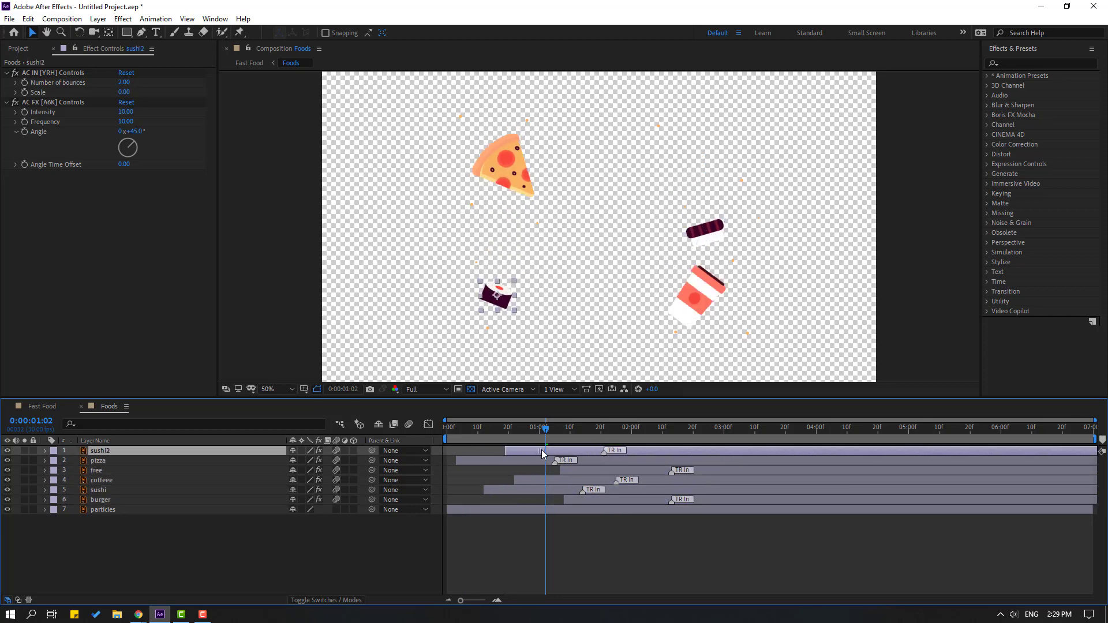
key("space")
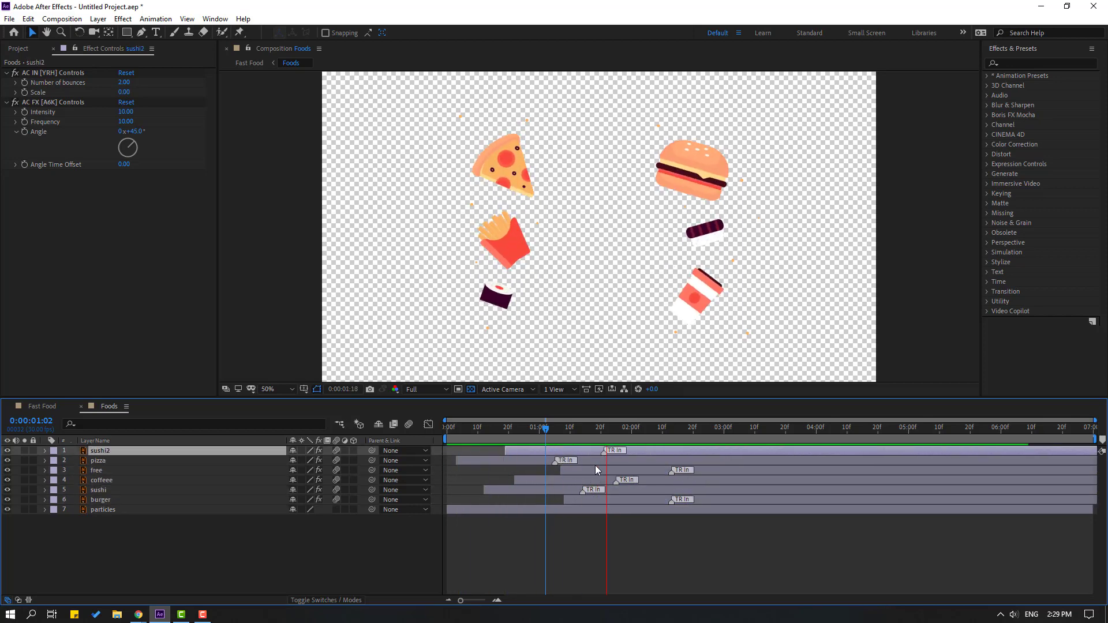
left_click(119, 501)
Check the staggered food timing against the character animation in the Fast Food composition.
key("ctrl+a")
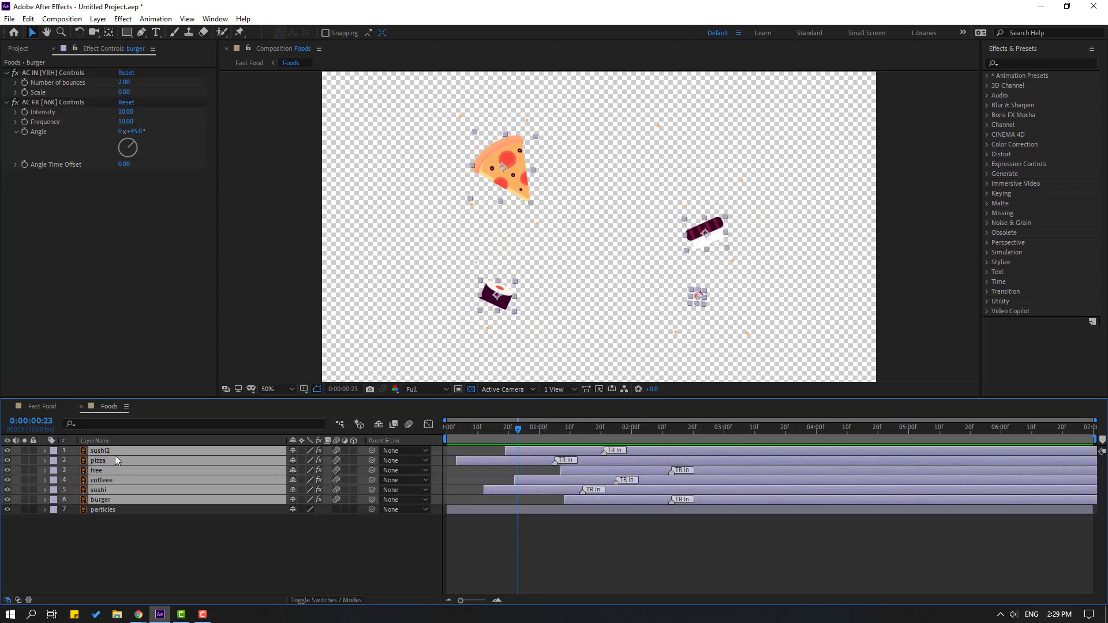
left_click(36, 408)
left_click_drag(480, 431, 619, 453)
left_click(118, 408)
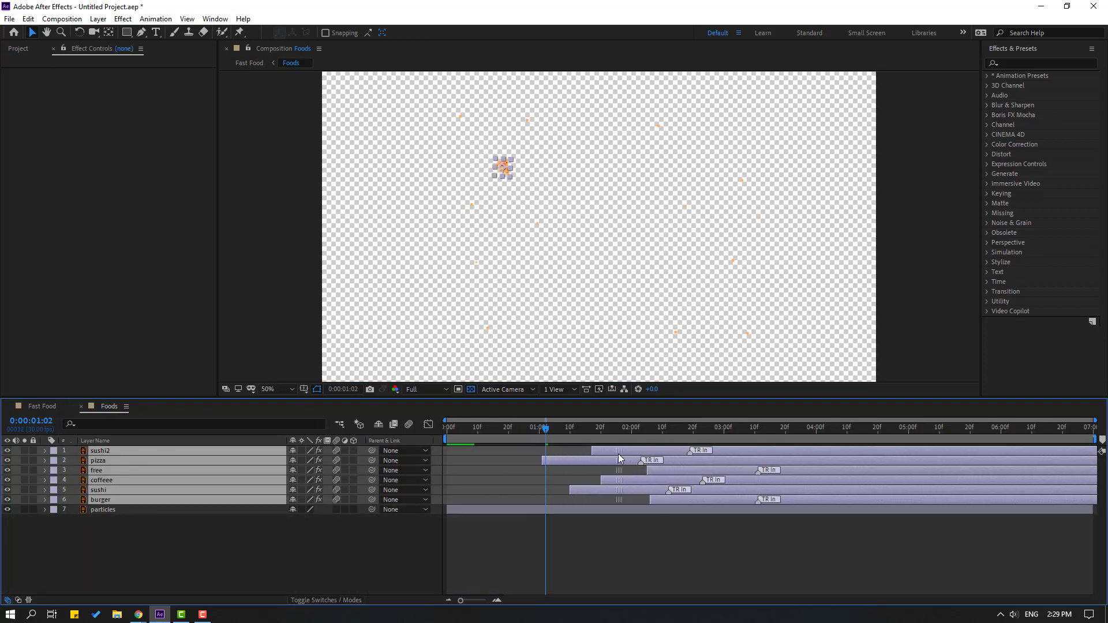
left_click(43, 407)
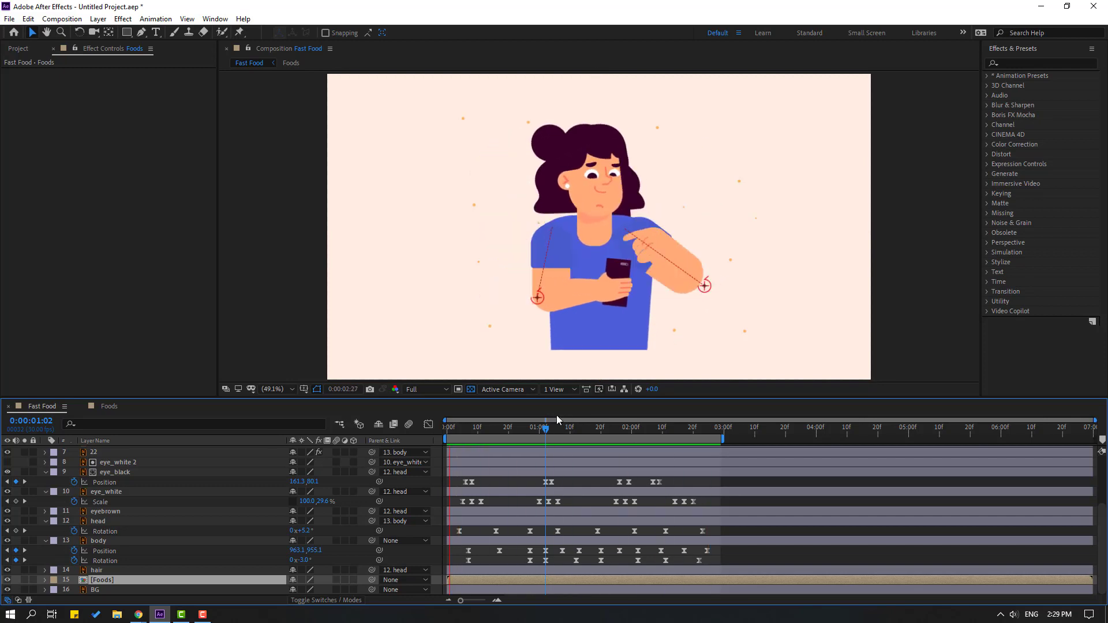
Delay the sushi2, free and coffeee layers further in the Foods precomp.
double_click(703, 579)
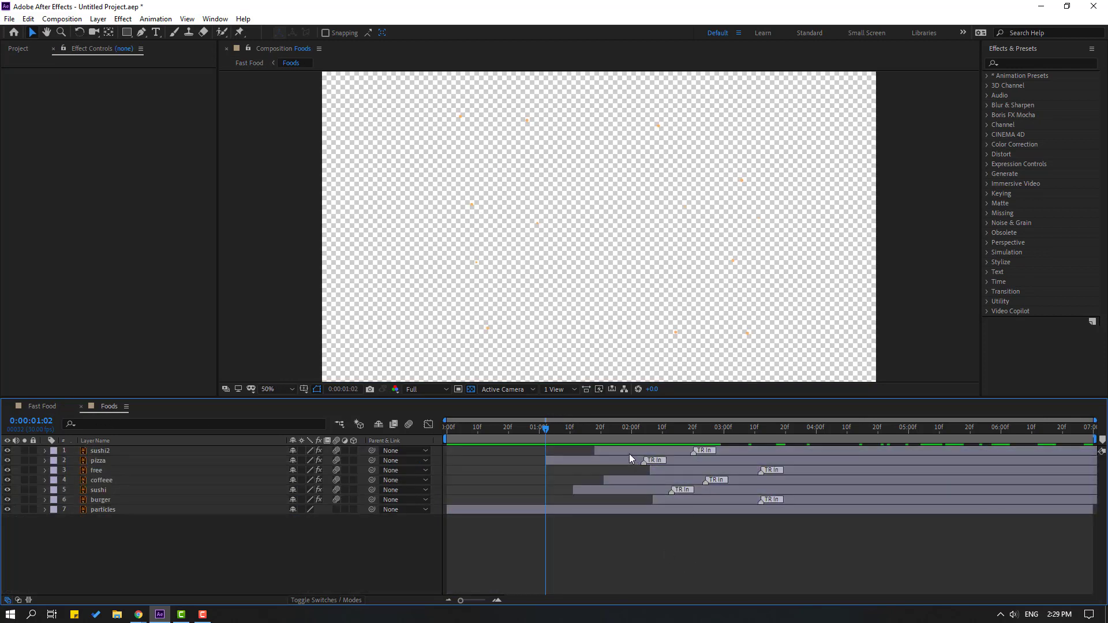
left_click_drag(630, 453, 791, 499)
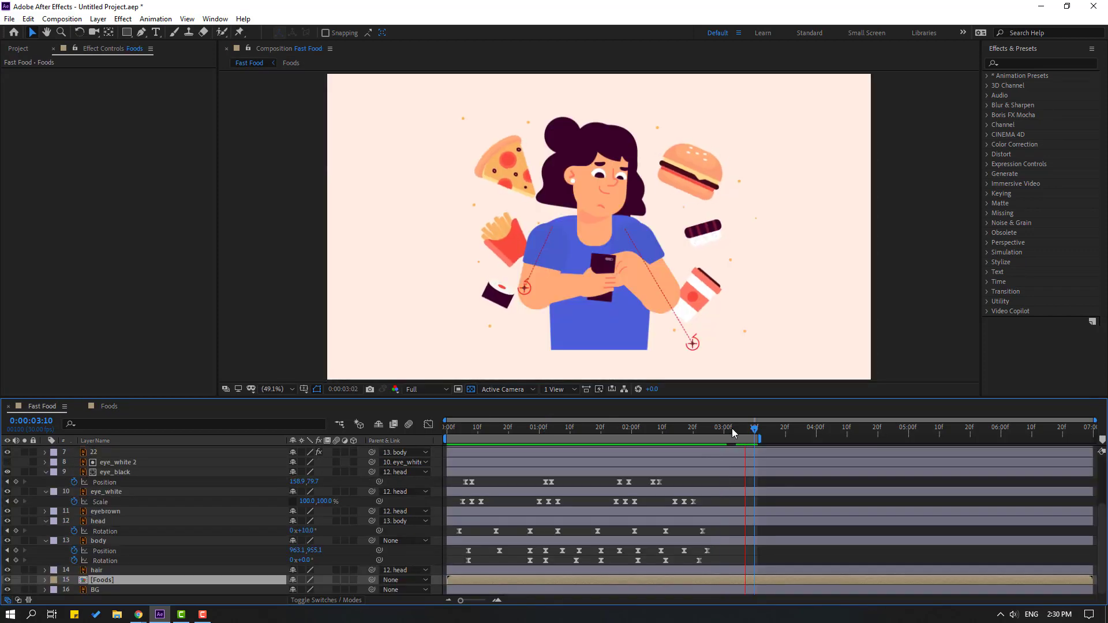
left_click(684, 429)
Nest the Fast Food composition into a new composition, Fast Food 2.
left_click(17, 49)
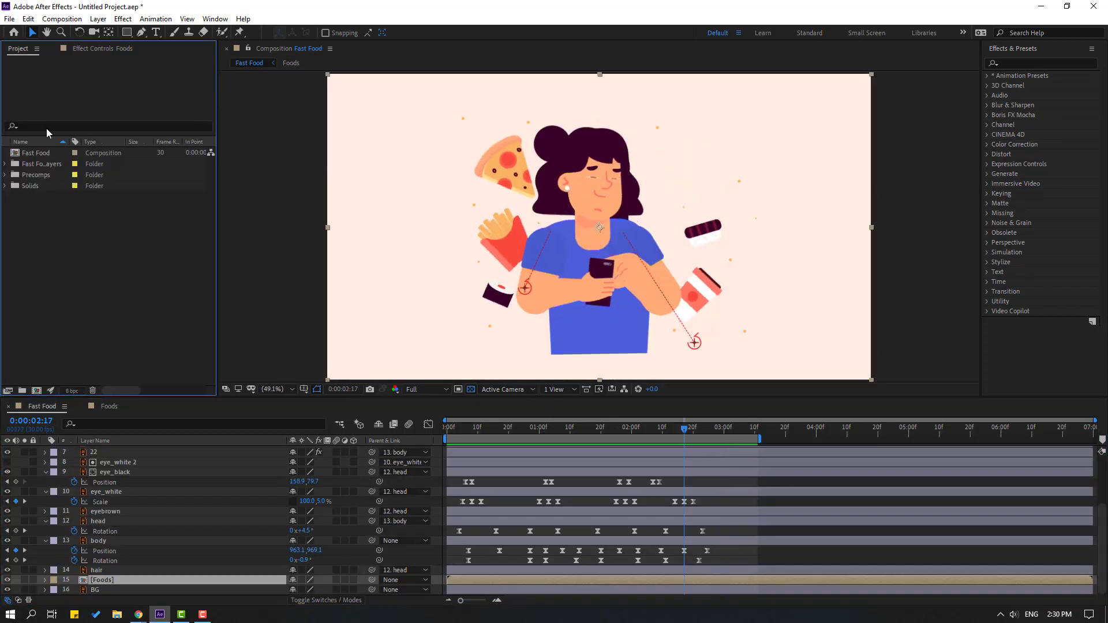
left_click(37, 154)
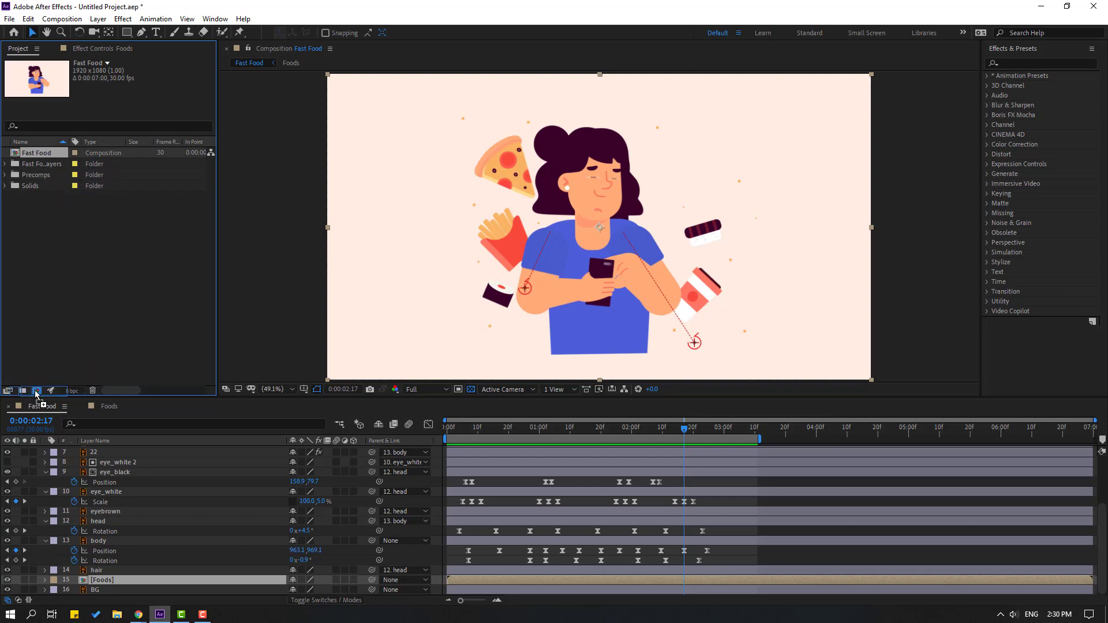
left_click_drag(37, 393, 36, 391)
Lower the character comp about 57 px and move the BG layer into Fast Food 2 beneath it.
key("space")
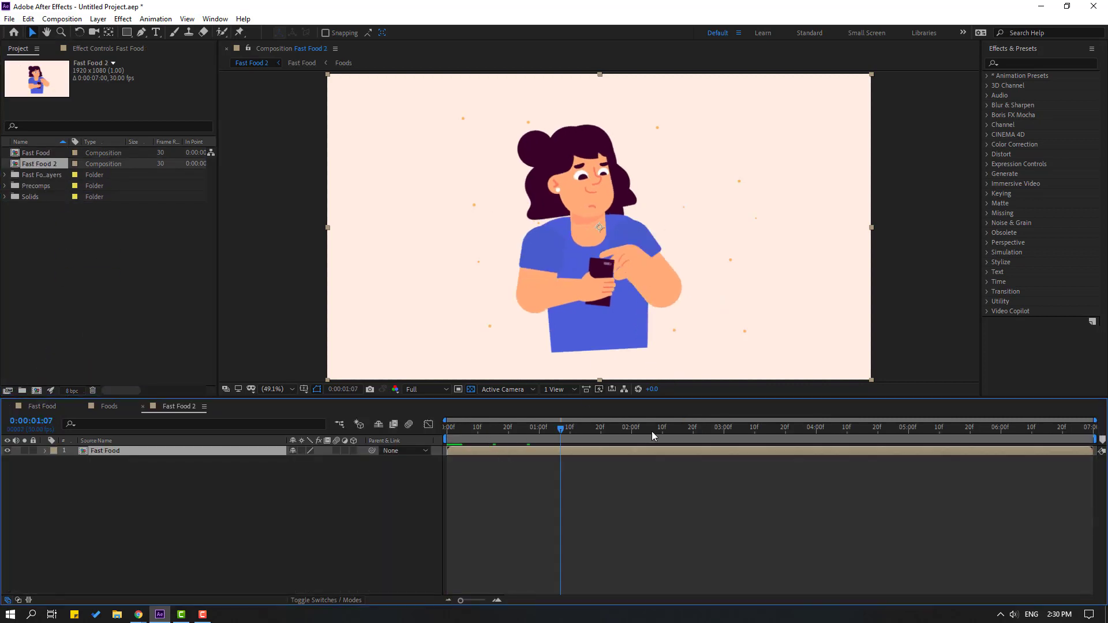
left_click_drag(620, 249, 621, 281)
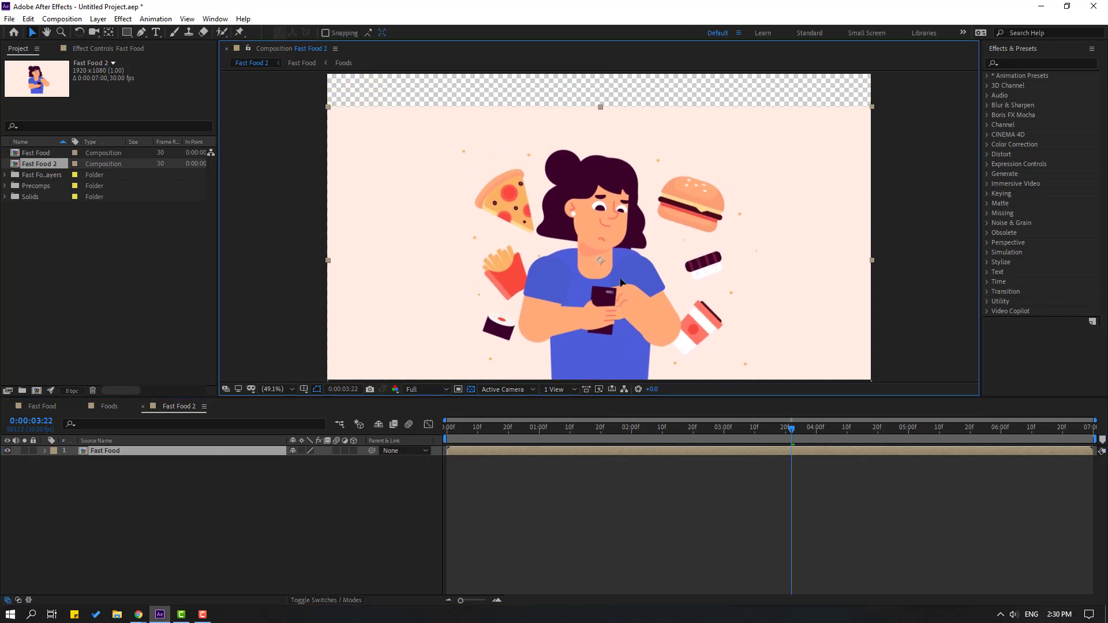
left_click(143, 480)
left_click(36, 410)
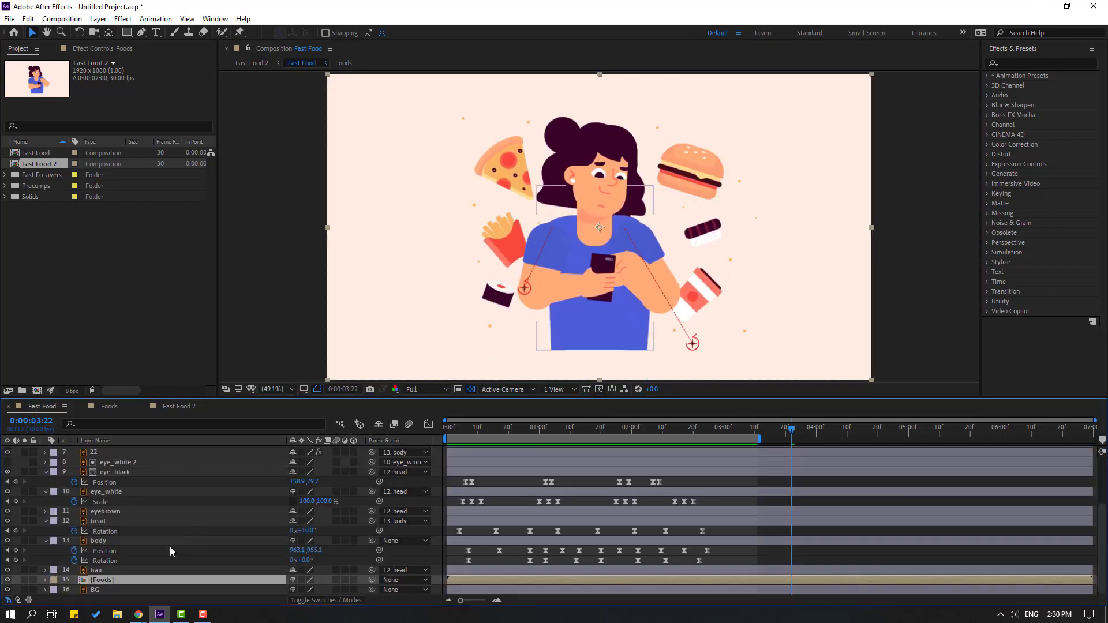
left_click(127, 589)
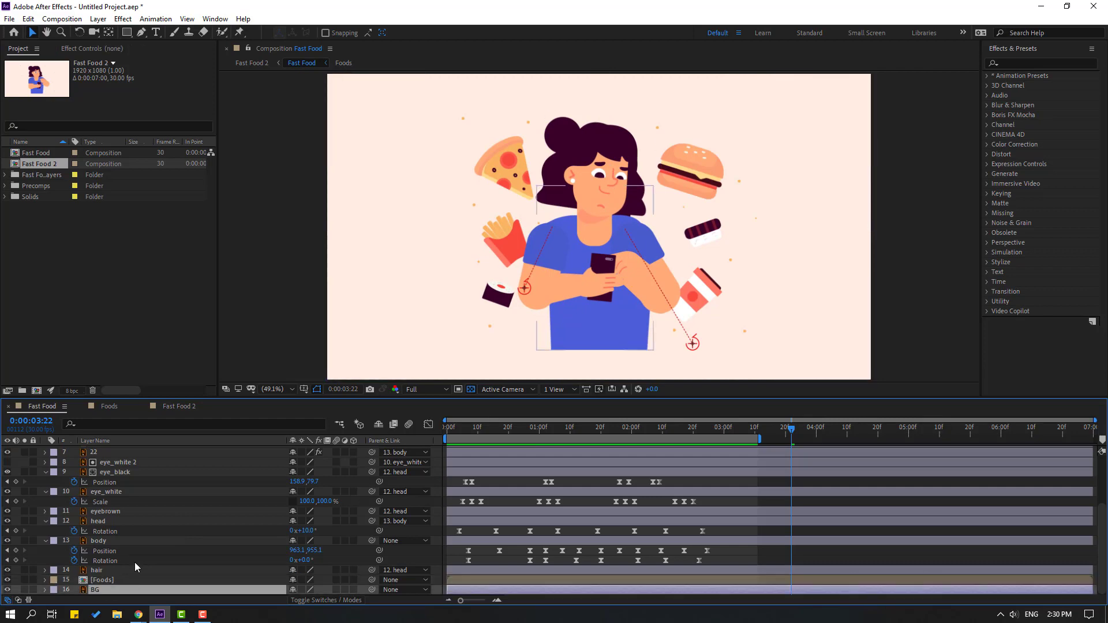
key("Delete")
left_click(172, 407)
key("ctrl+v")
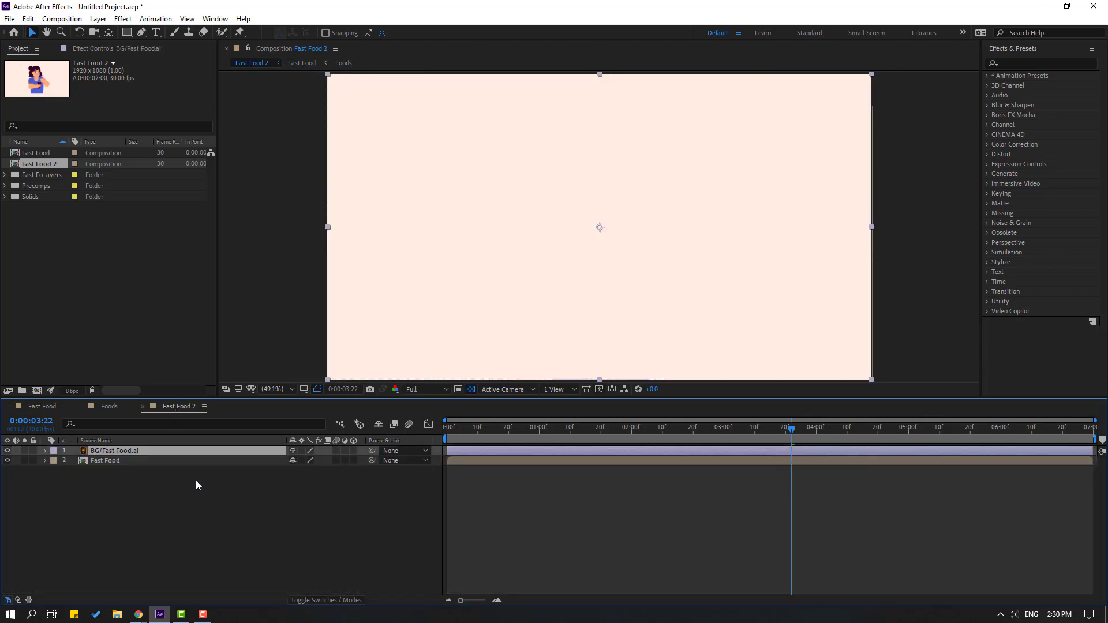
left_click_drag(137, 451, 151, 473)
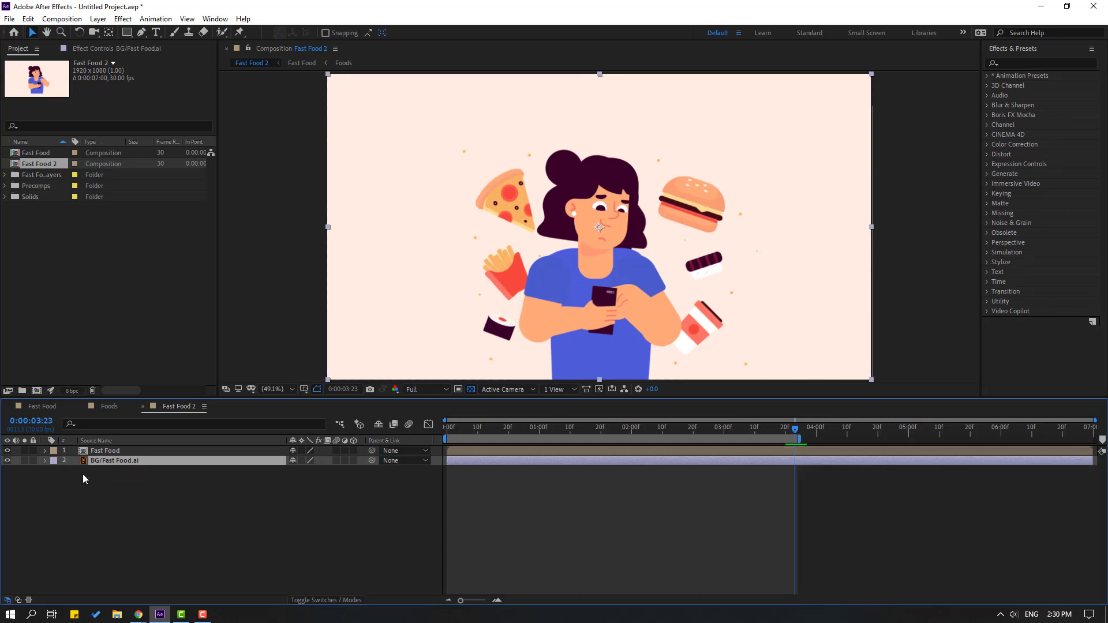
Scale the Fast Food layer to 128% and preview the final composition.
left_click(98, 452)
key("s")
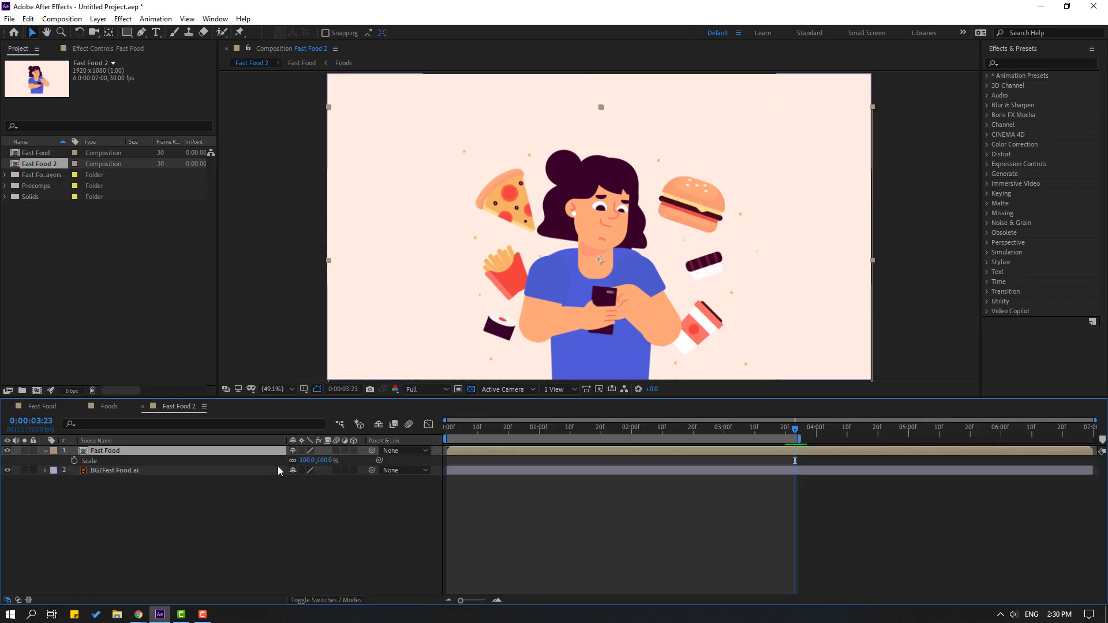
left_click_drag(309, 461, 329, 456)
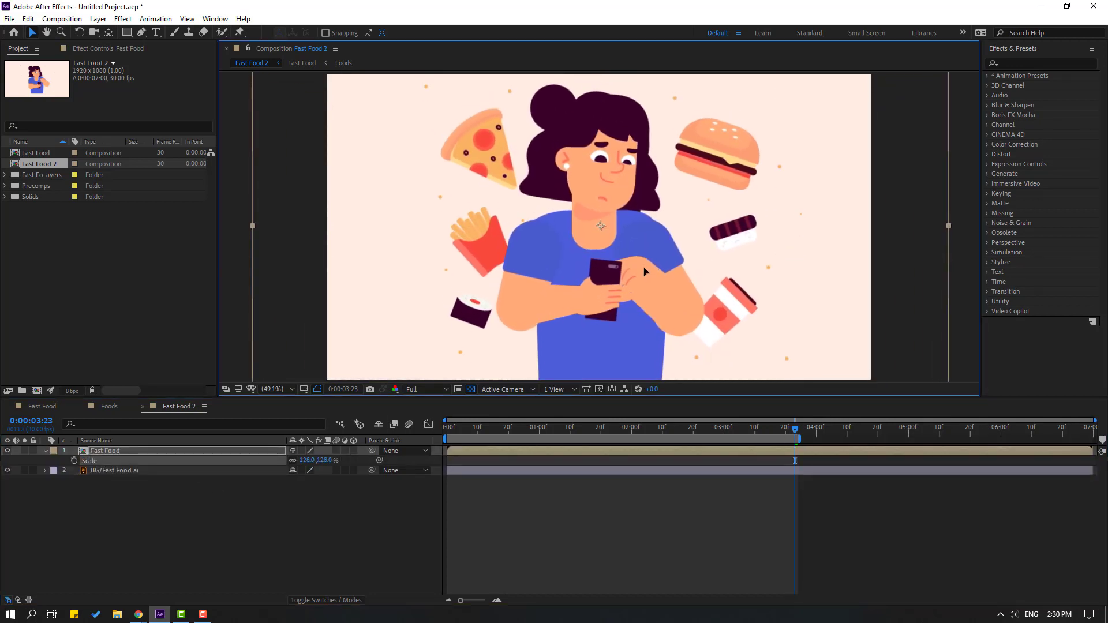
left_click(680, 538)
key("space")
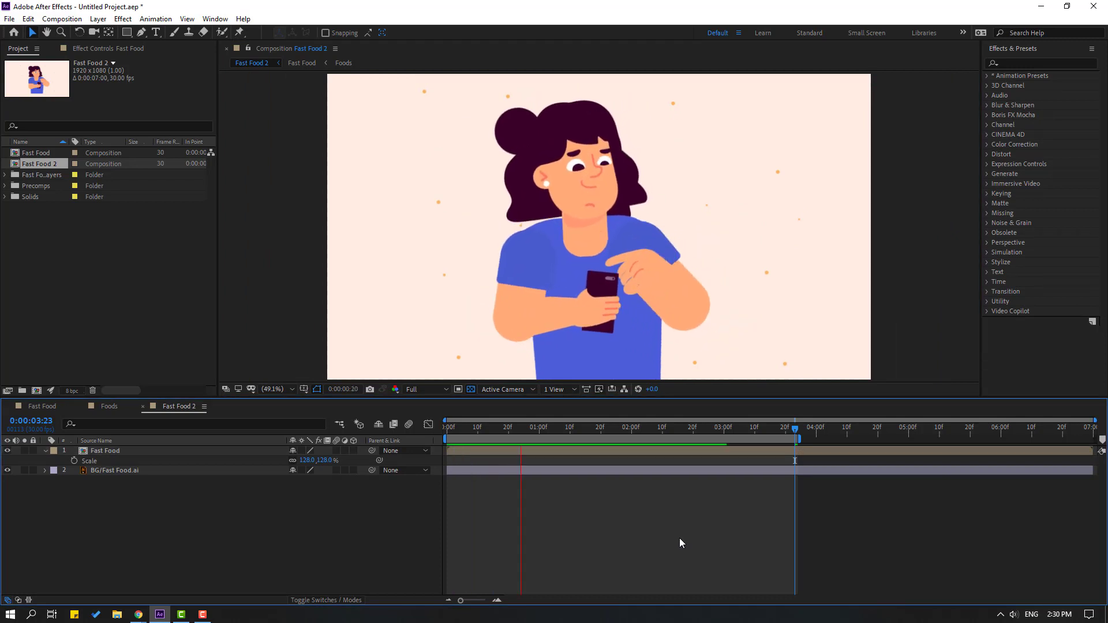